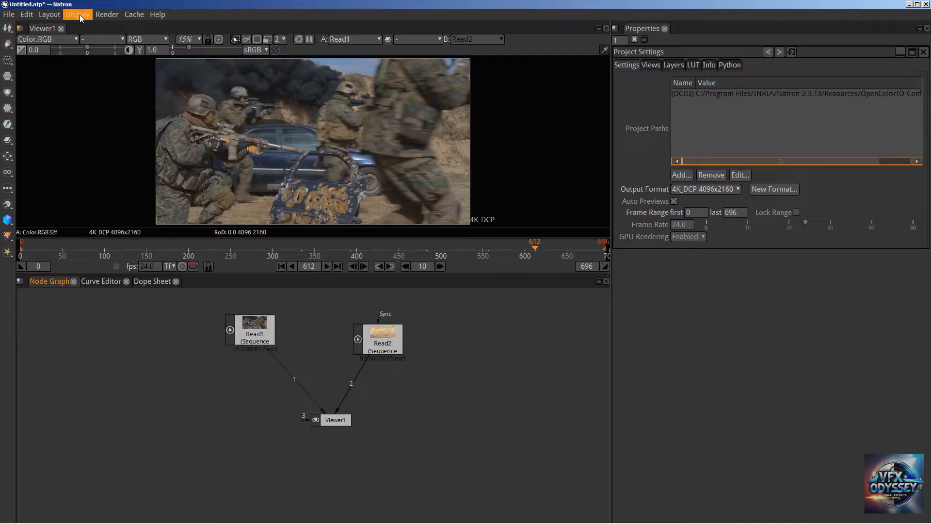
Open the project settings and review the output format presets available for the project.
{"action": "left_click", "coordinate": [80, 17]}
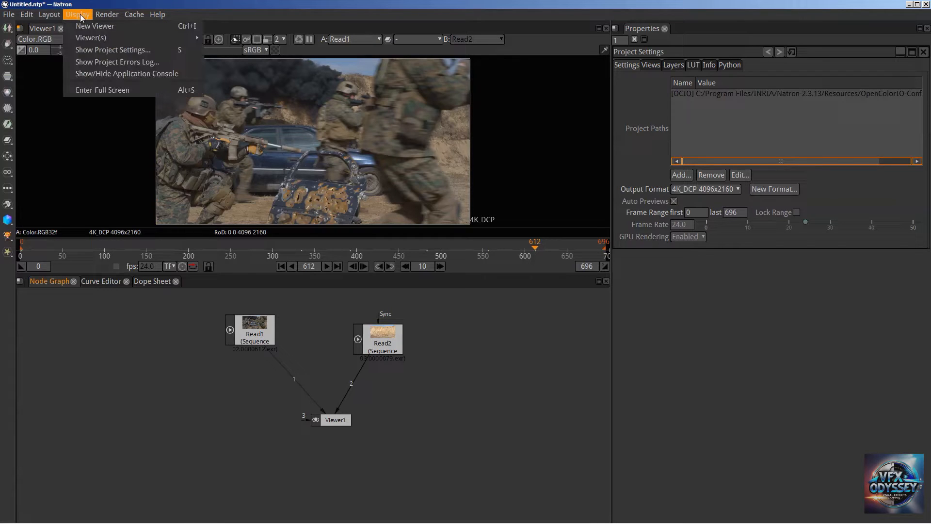
{"action": "left_click", "coordinate": [84, 51]}
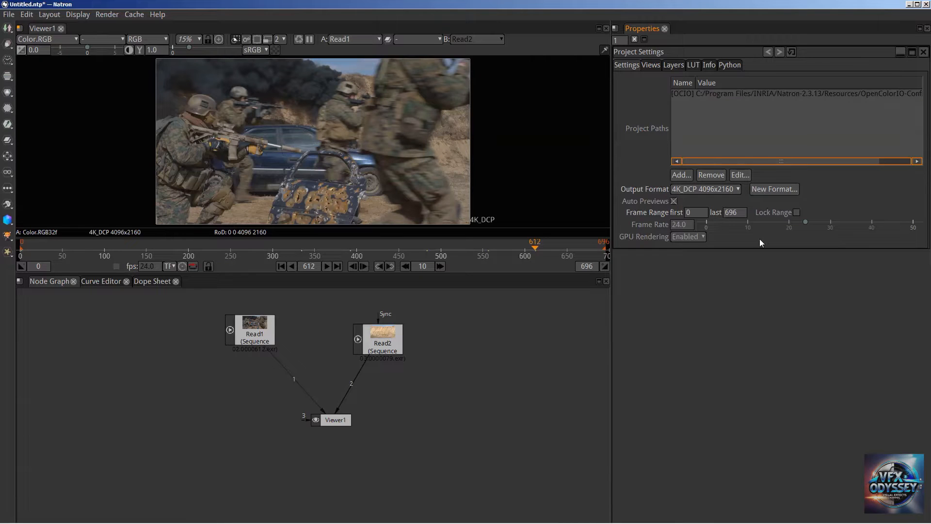
{"action": "left_click", "coordinate": [701, 192]}
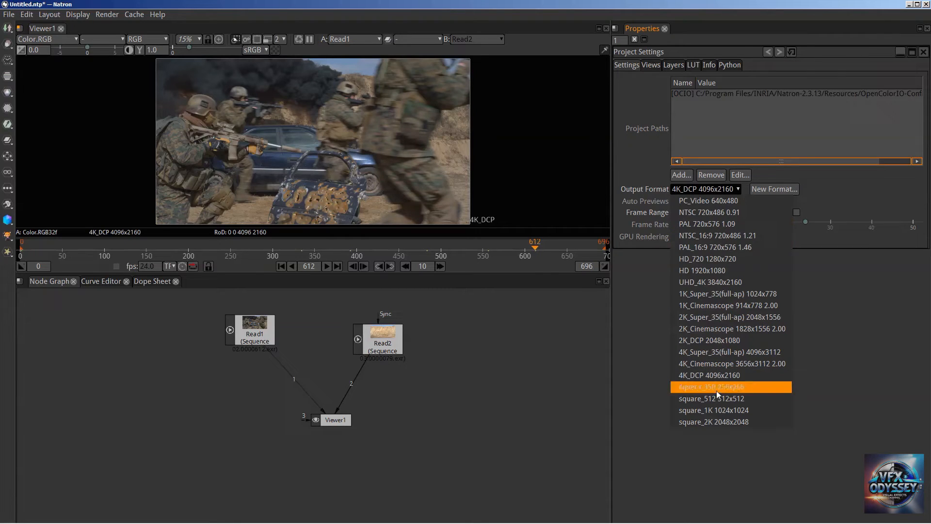
{"action": "left_click", "coordinate": [524, 341]}
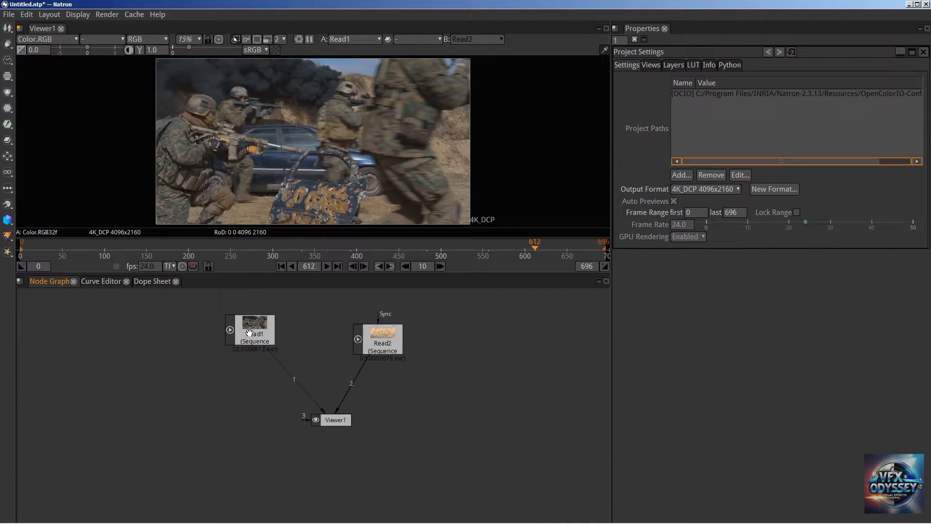
{"action": "mouse_move", "coordinate": [248, 332]}
{"action": "left_mouse_down"}
{"action": "mouse_move", "coordinate": [222, 369]}
{"action": "mouse_move", "coordinate": [234, 333]}
{"action": "mouse_move", "coordinate": [246, 328]}
{"action": "left_mouse_up"}
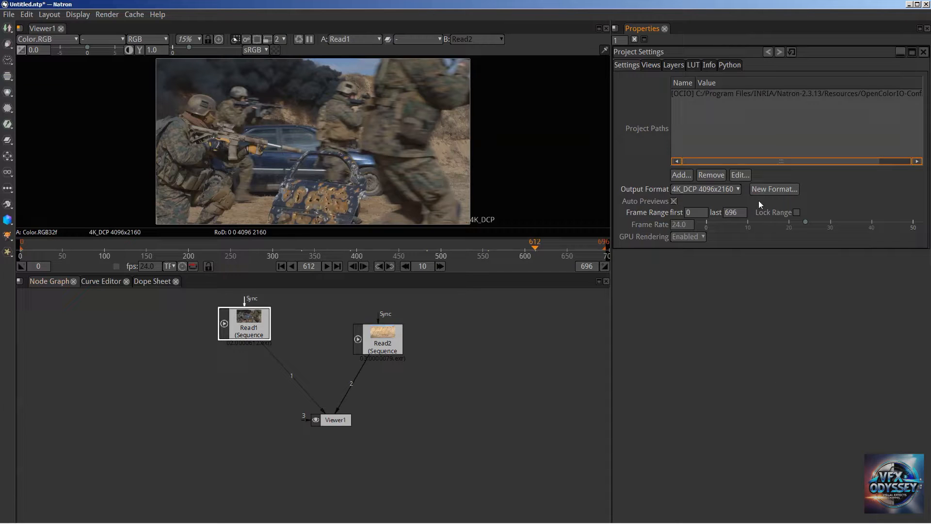
Examine the options for defining a custom output format, including its viewer source and name, without creating one.
{"action": "left_click", "coordinate": [765, 189]}
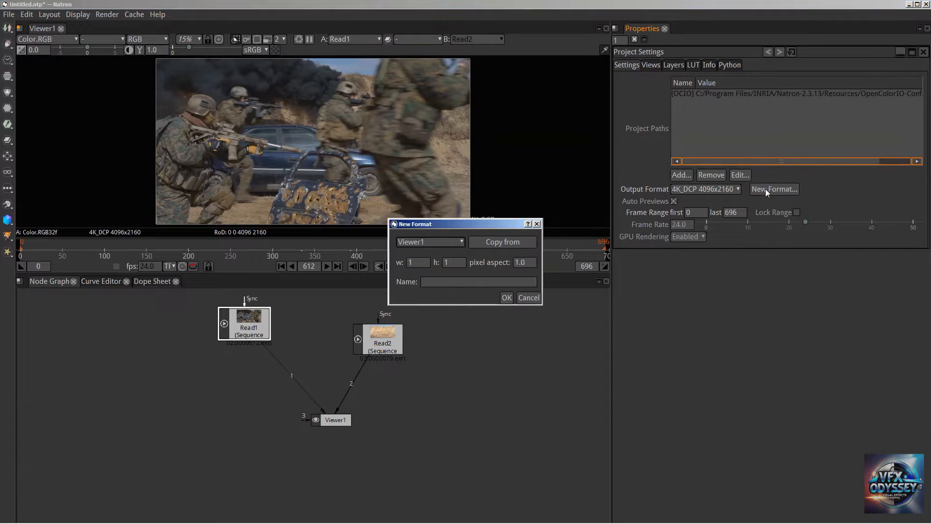
{"action": "left_click", "coordinate": [416, 242]}
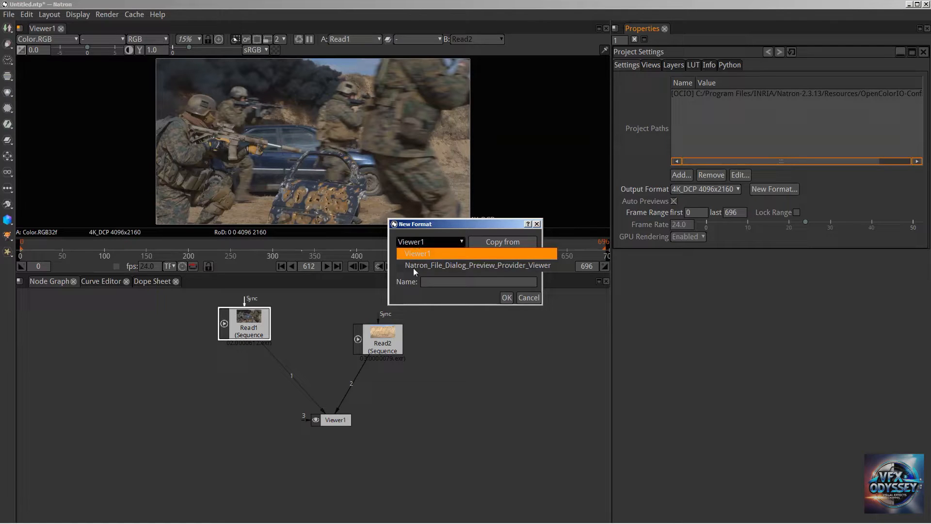
{"action": "left_click", "coordinate": [417, 241]}
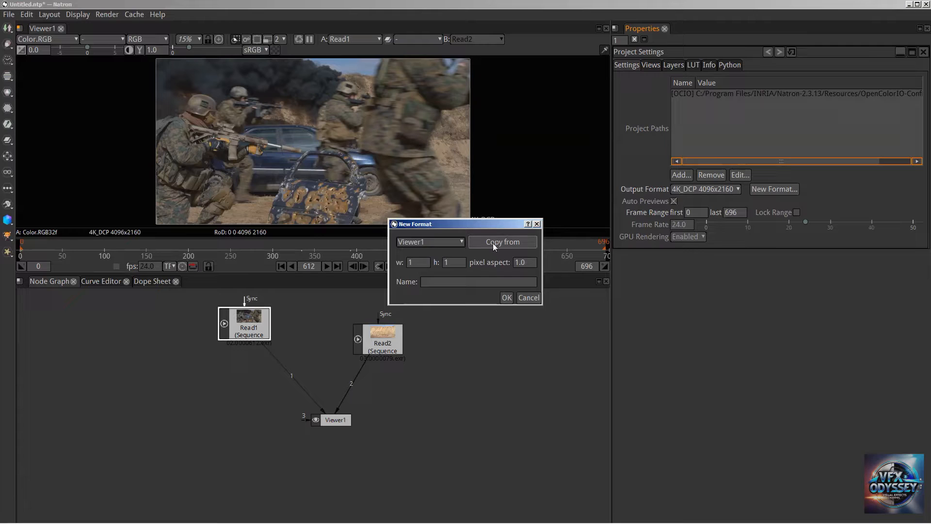
{"action": "left_click", "coordinate": [425, 282]}
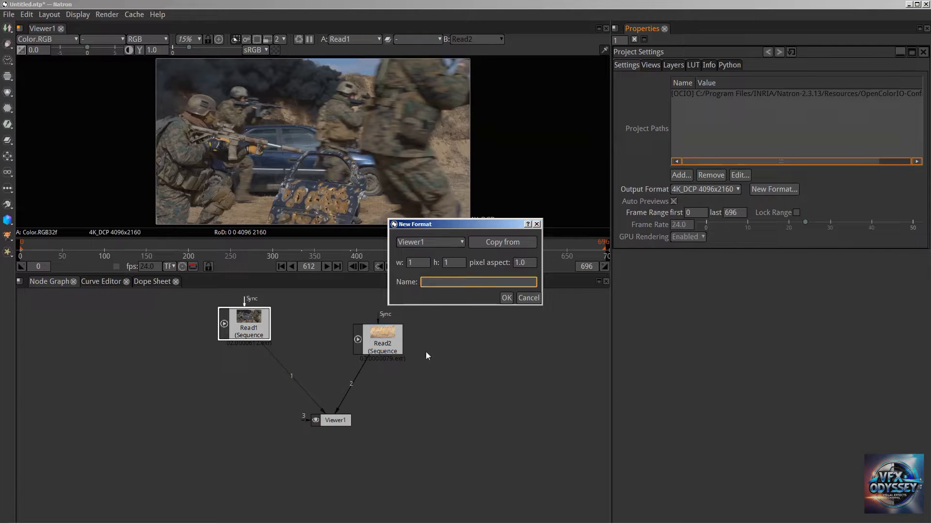
{"action": "left_click", "coordinate": [528, 298]}
Review the output format presets again and check the last frame of the project's frame range.
{"action": "left_click", "coordinate": [698, 187]}
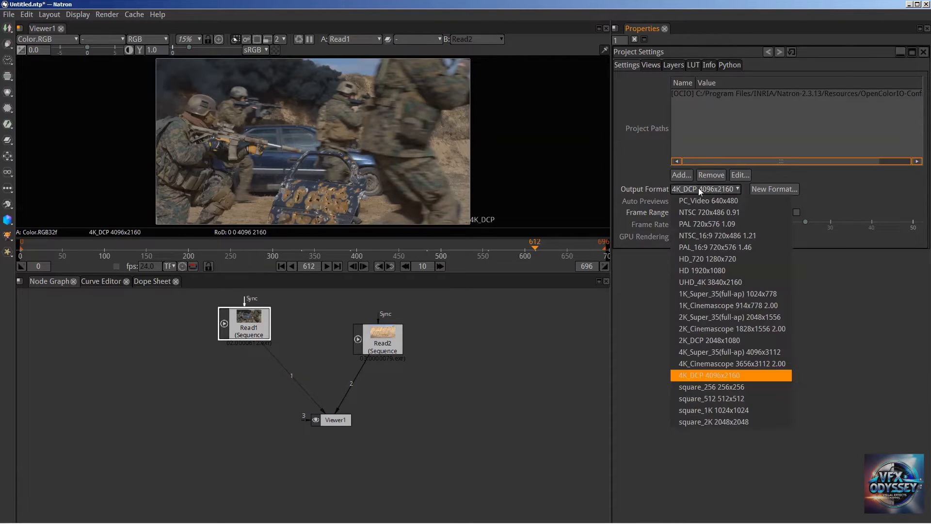
{"action": "left_click", "coordinate": [650, 251]}
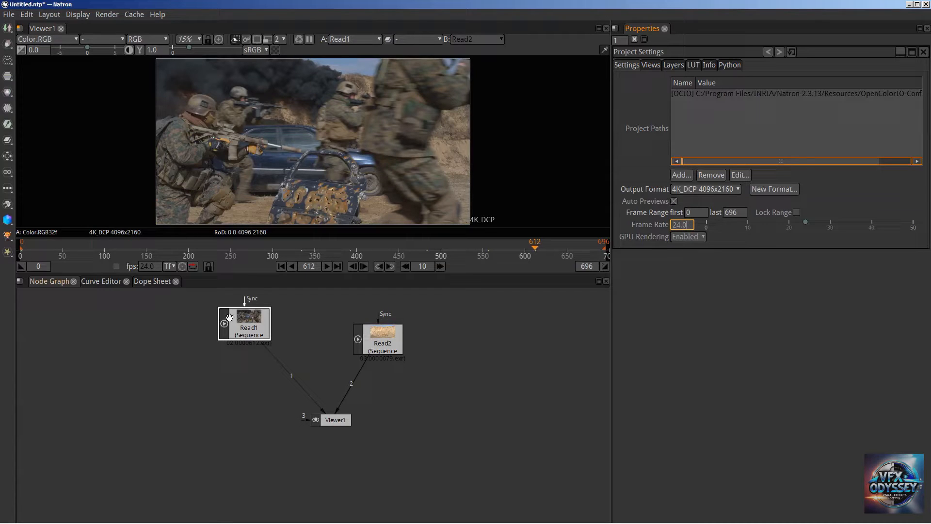
{"action": "left_click_drag", "start_coordinate": [230, 317], "coordinate": [206, 325]}
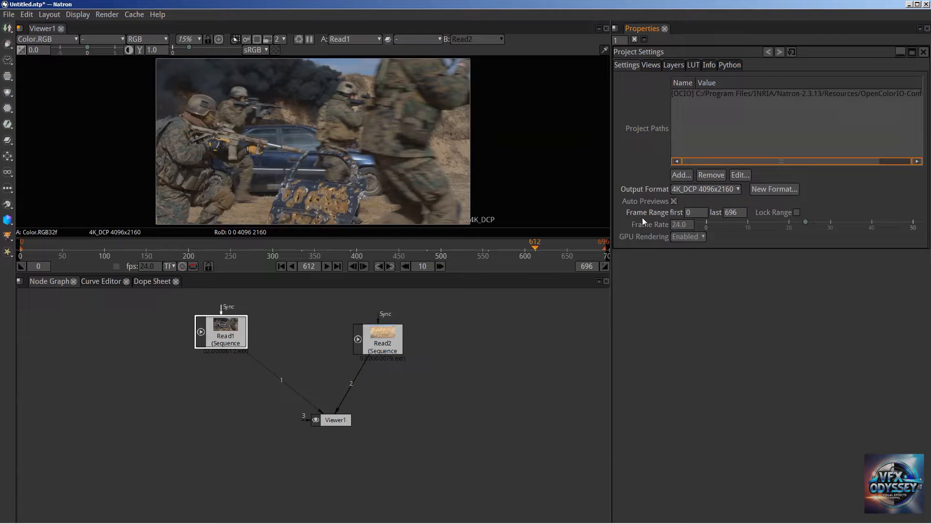
{"action": "left_click", "coordinate": [726, 213]}
{"action": "left_click", "coordinate": [728, 212]}
Examine the project's frame range and frame rate settings in relation to the Read1 and Read2 sequences.
{"action": "left_click_drag", "start_coordinate": [221, 335], "coordinate": [270, 315]}
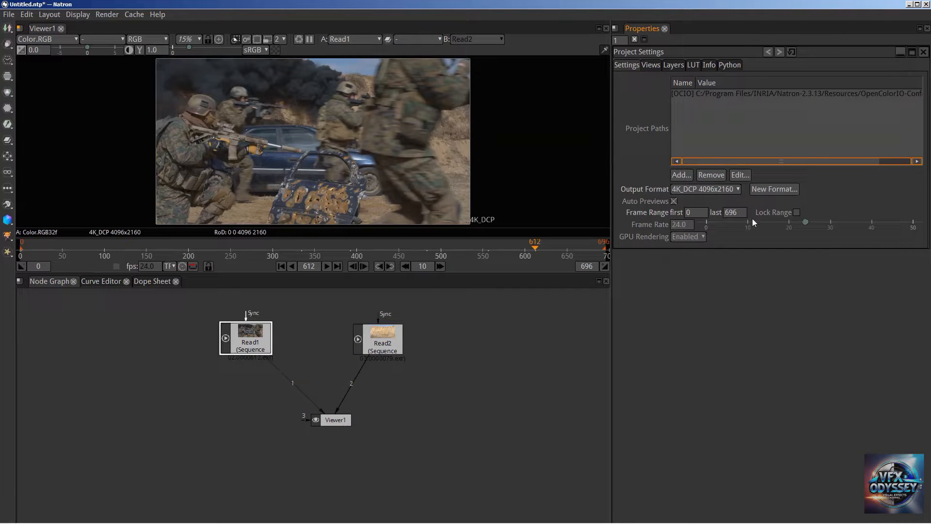
{"action": "left_click_drag", "start_coordinate": [250, 348], "coordinate": [270, 335]}
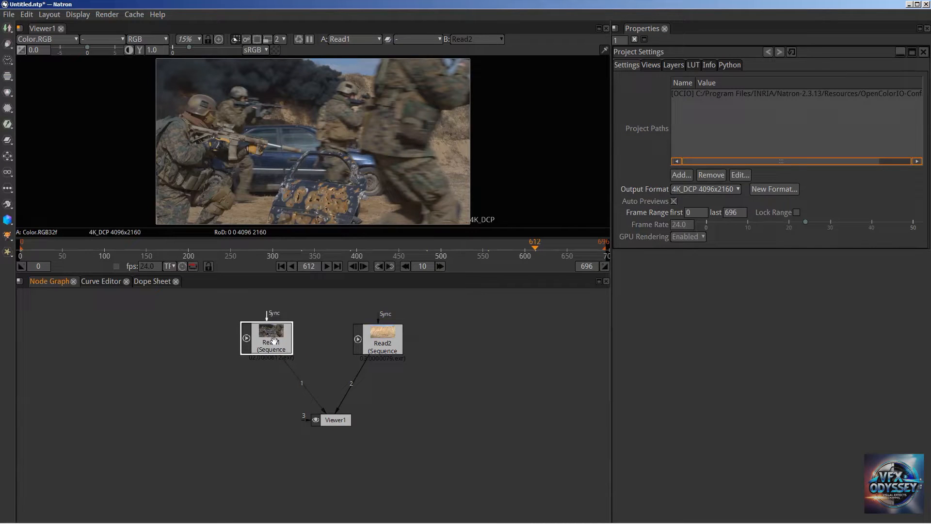
{"action": "left_click_drag", "start_coordinate": [266, 335], "coordinate": [265, 333]}
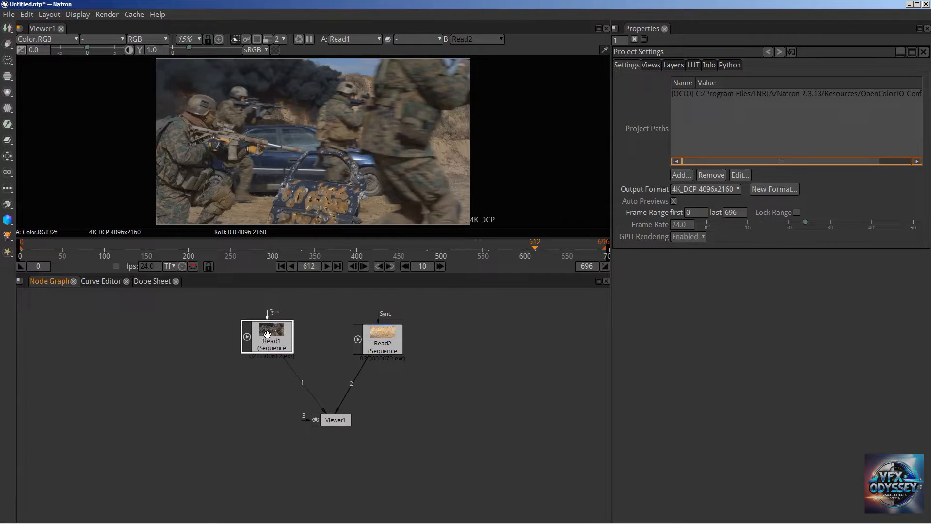
{"action": "left_click_drag", "start_coordinate": [267, 334], "coordinate": [262, 334]}
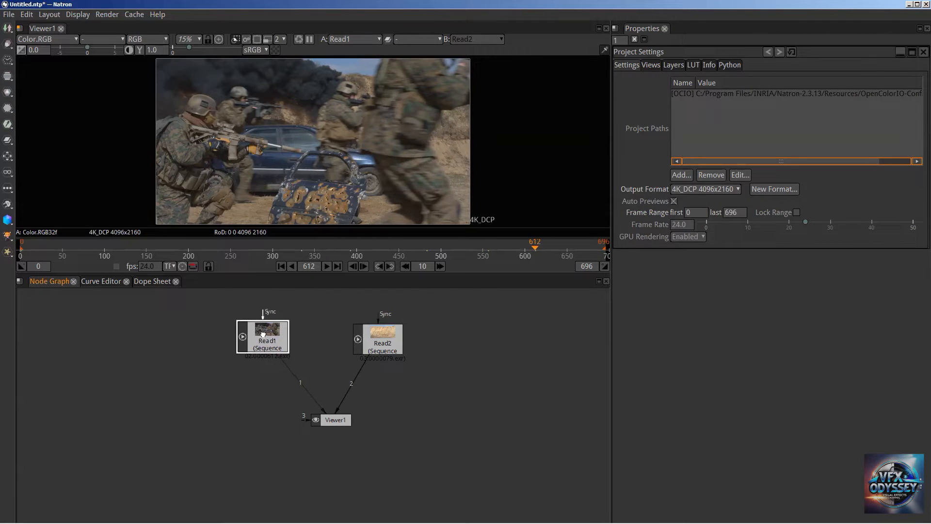
{"action": "left_click", "coordinate": [678, 224]}
{"action": "left_click_drag", "start_coordinate": [380, 336], "coordinate": [378, 332]}
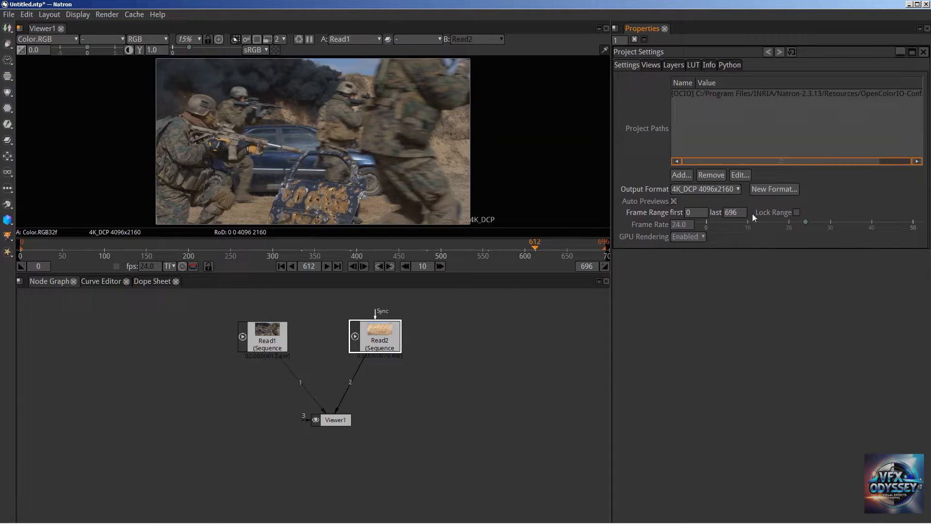
{"action": "left_click", "coordinate": [265, 338]}
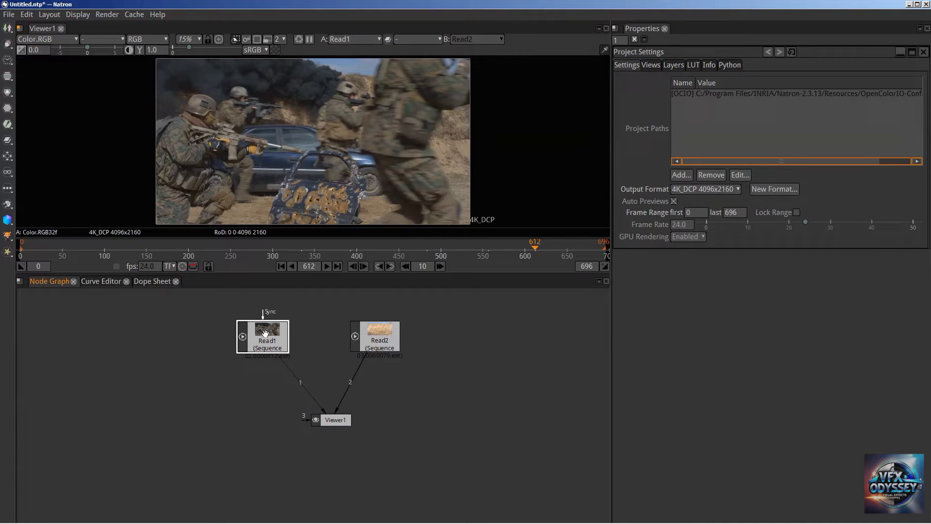
{"action": "left_click", "coordinate": [648, 52]}
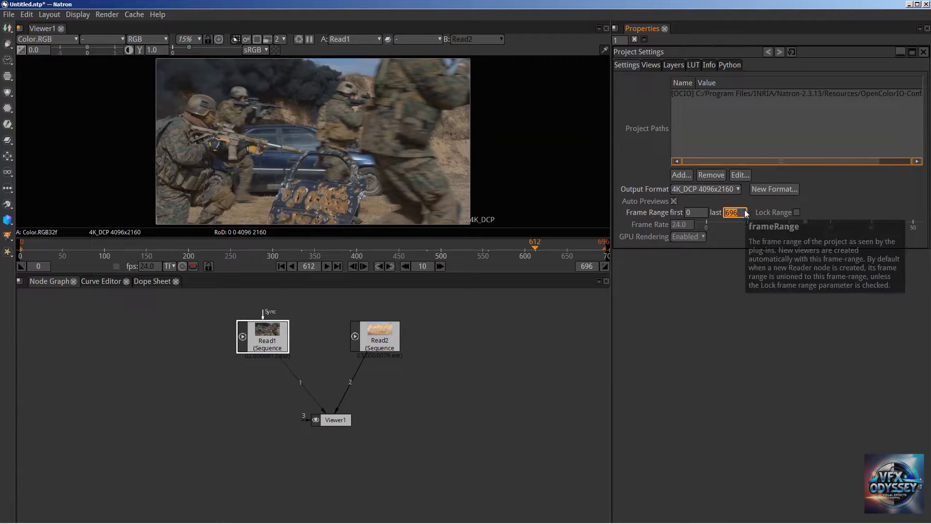
{"action": "left_click", "coordinate": [729, 220]}
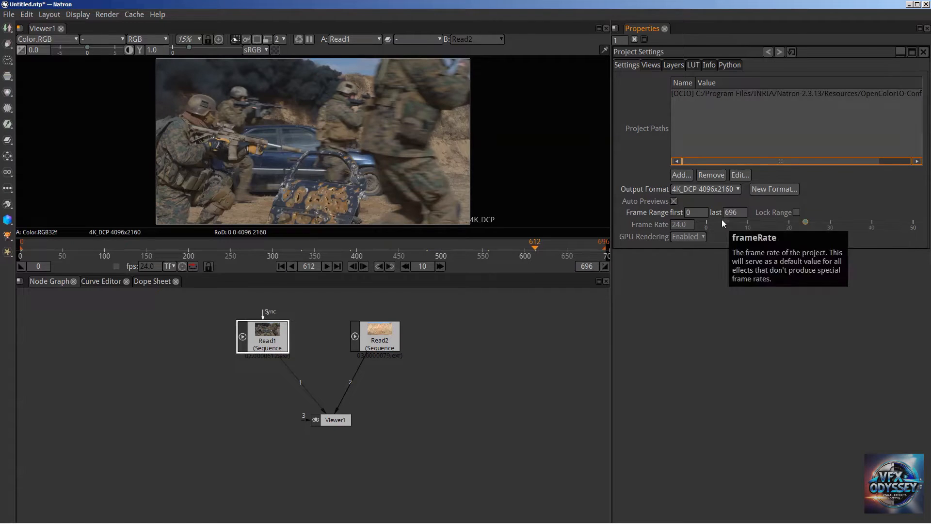
{"action": "mouse_move", "coordinate": [268, 330]}
{"action": "left_mouse_down"}
{"action": "mouse_move", "coordinate": [270, 351]}
{"action": "mouse_move", "coordinate": [267, 333]}
{"action": "left_mouse_up"}
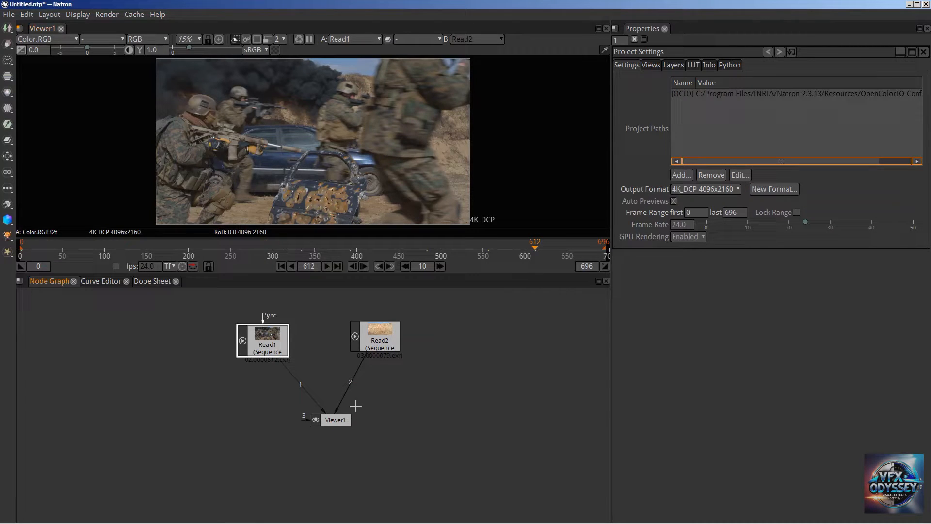
{"action": "left_click_drag", "start_coordinate": [265, 345], "coordinate": [265, 349]}
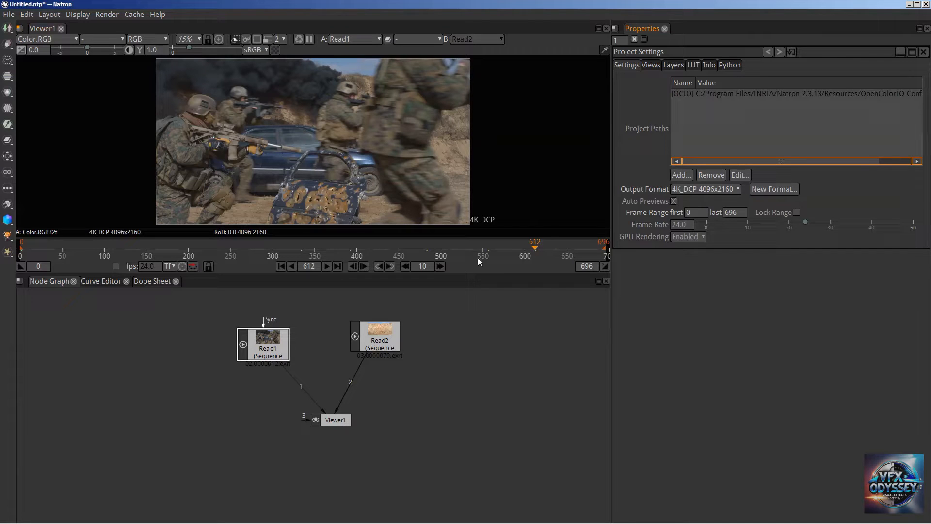
Inspect the first and last frame settings of the Read1 node, and return to the project settings.
{"action": "double_click", "coordinate": [267, 344]}
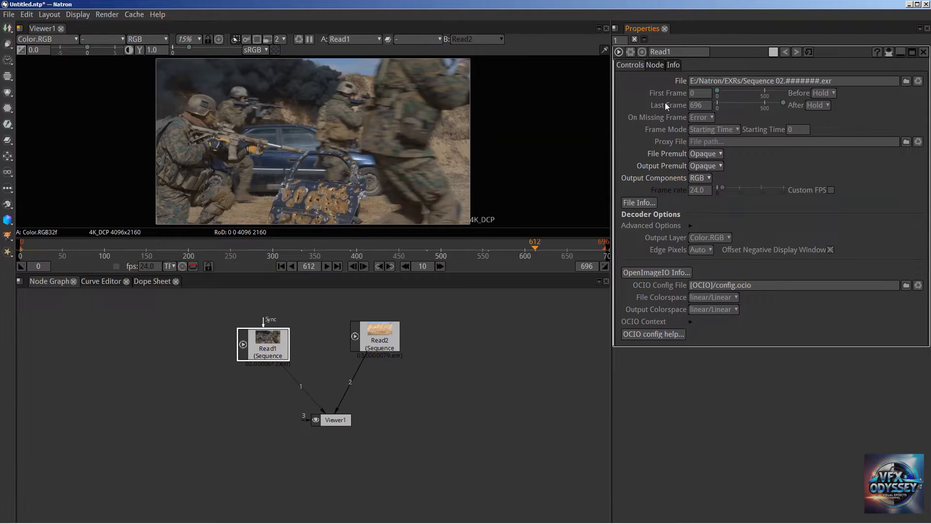
{"action": "left_click", "coordinate": [701, 93]}
{"action": "left_click", "coordinate": [324, 418]}
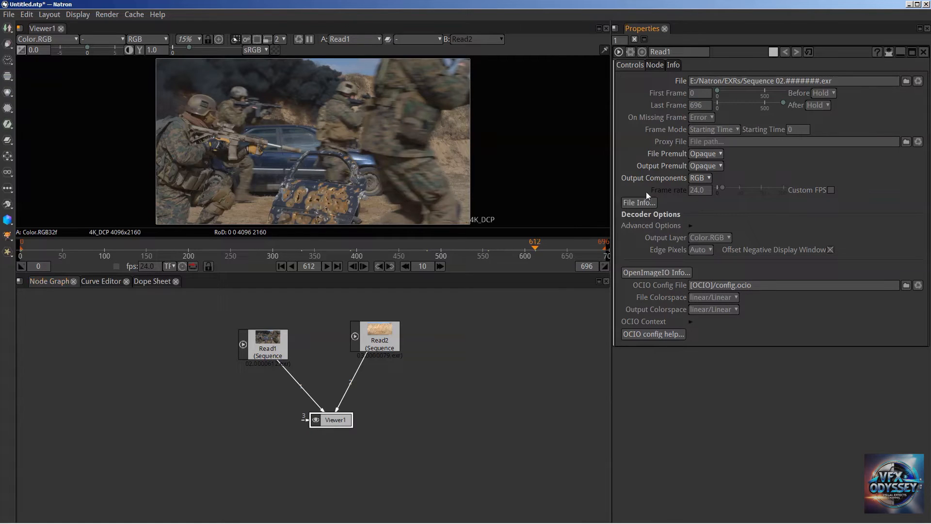
{"action": "key", "text": "s"}
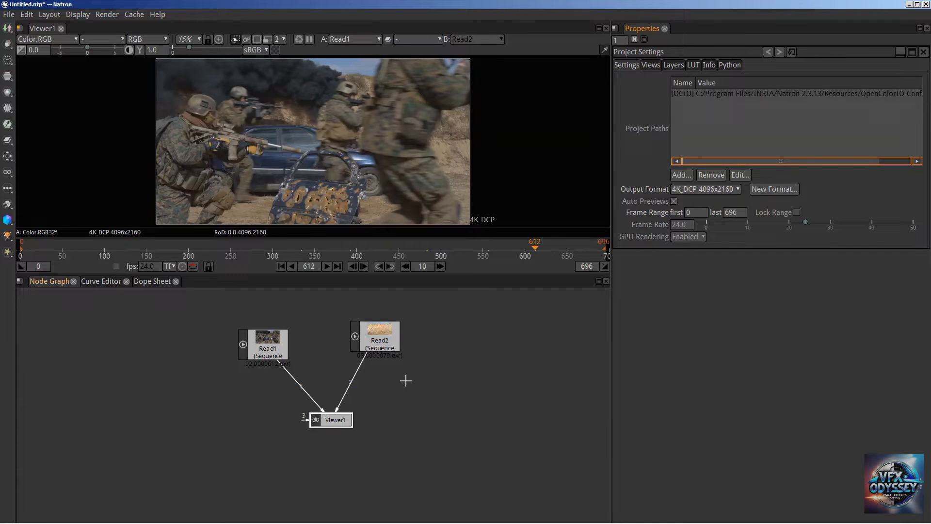
{"action": "left_click_drag", "start_coordinate": [268, 340], "coordinate": [267, 328]}
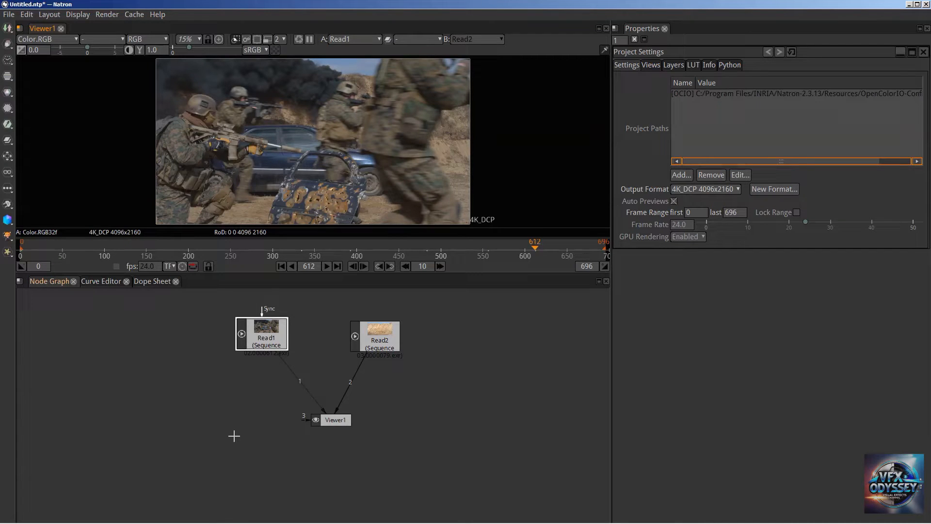
{"action": "left_click", "coordinate": [8, 15]}
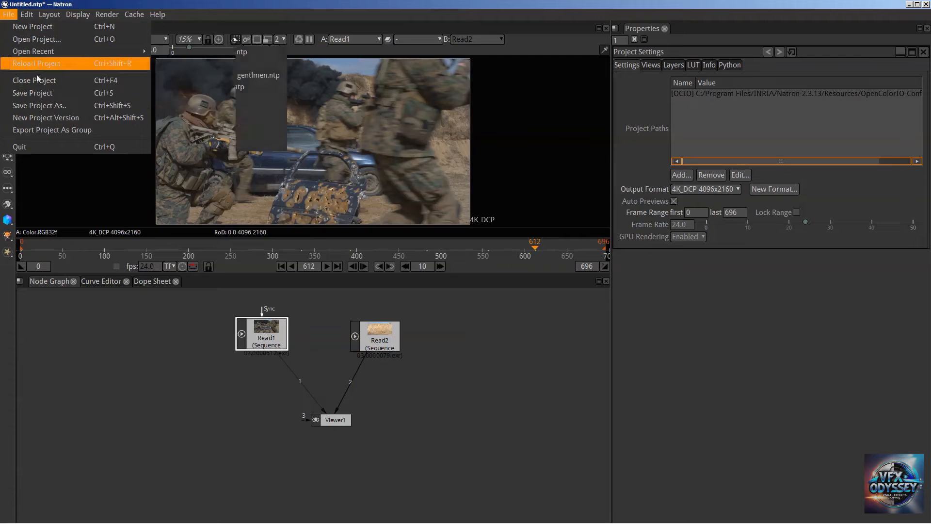
{"action": "left_click", "coordinate": [57, 4]}
{"action": "left_click", "coordinate": [151, 385]}
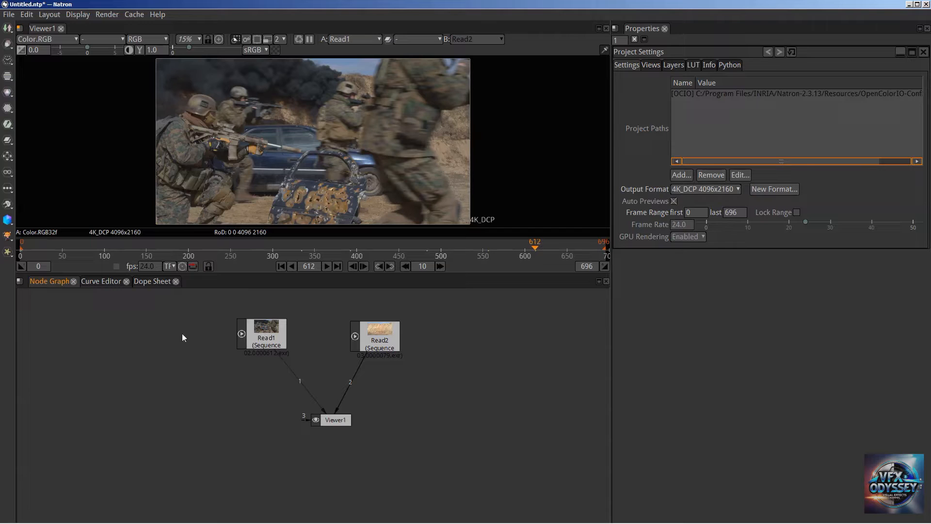
{"action": "left_click_drag", "start_coordinate": [257, 331], "coordinate": [249, 337]}
{"action": "left_click_drag", "start_coordinate": [369, 334], "coordinate": [365, 330]}
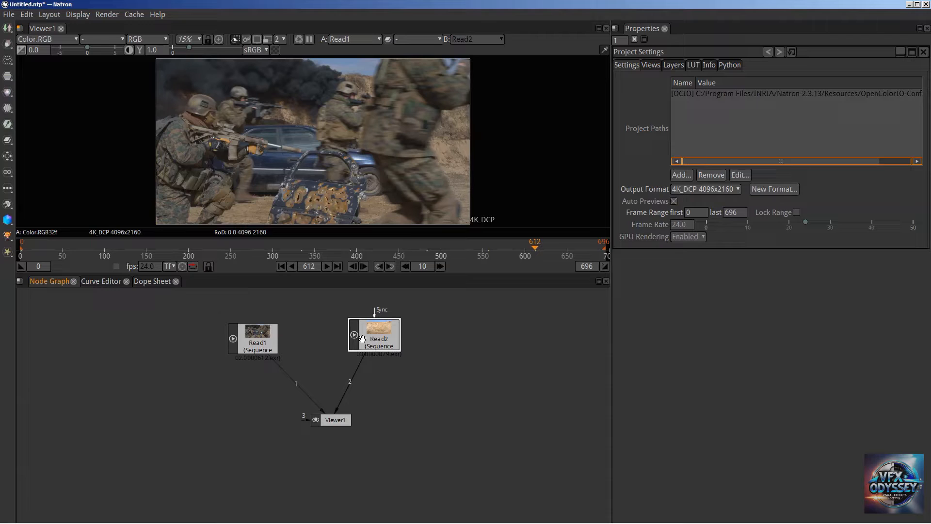
Add a Write node beside the Viewer1 node in the node graph, without choosing an output file.
{"action": "left_click", "coordinate": [424, 384]}
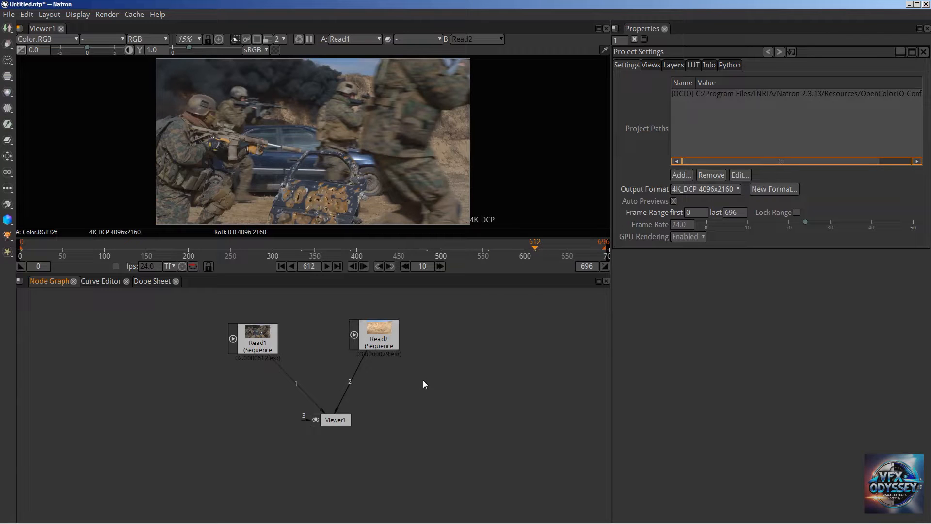
{"action": "key", "text": "Tab"}
{"action": "type", "text": "write"}
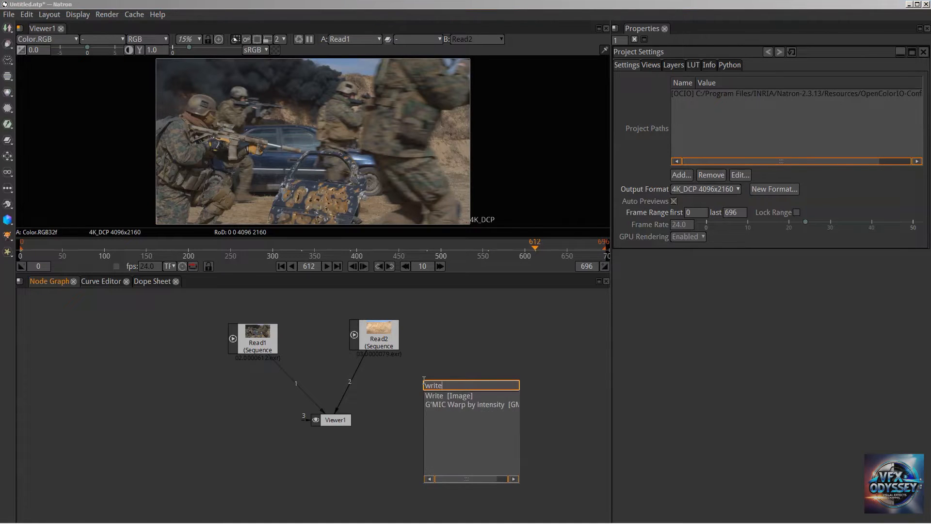
{"action": "left_click", "coordinate": [446, 396]}
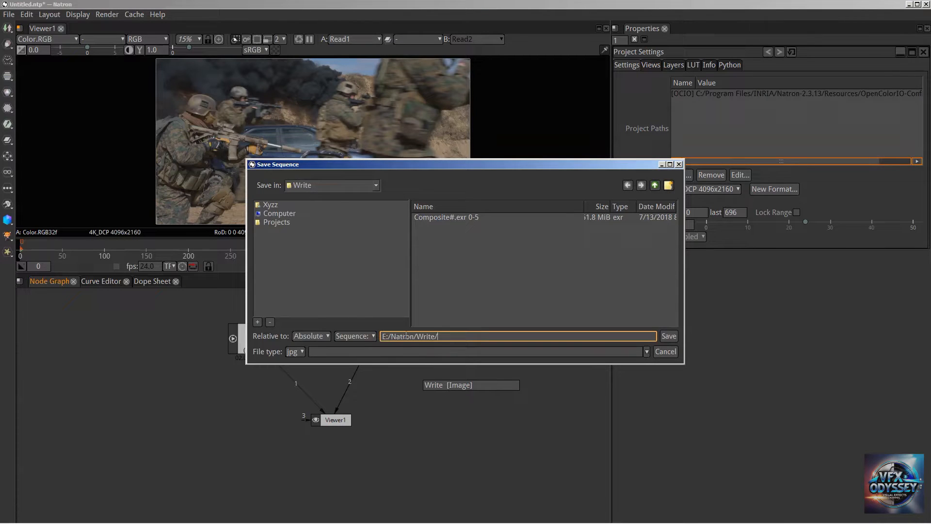
{"action": "left_click", "coordinate": [293, 350]}
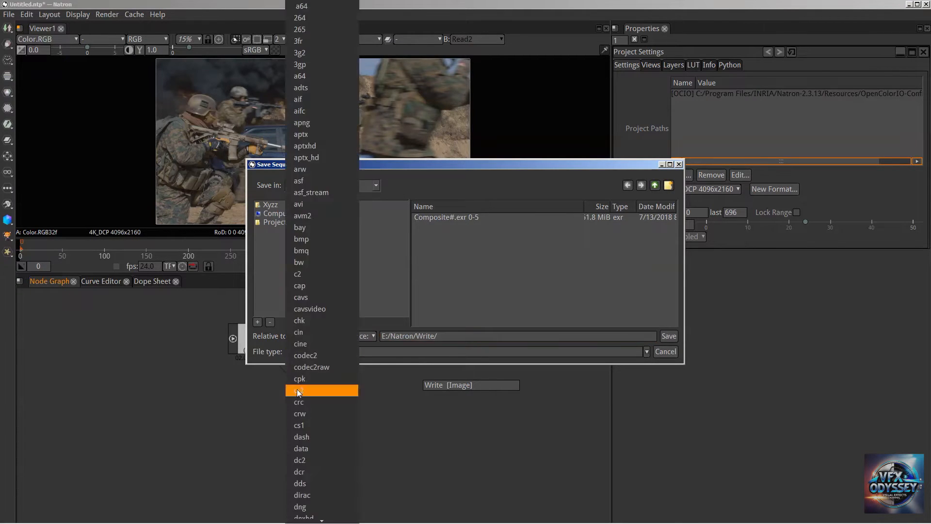
{"action": "left_click", "coordinate": [508, 198]}
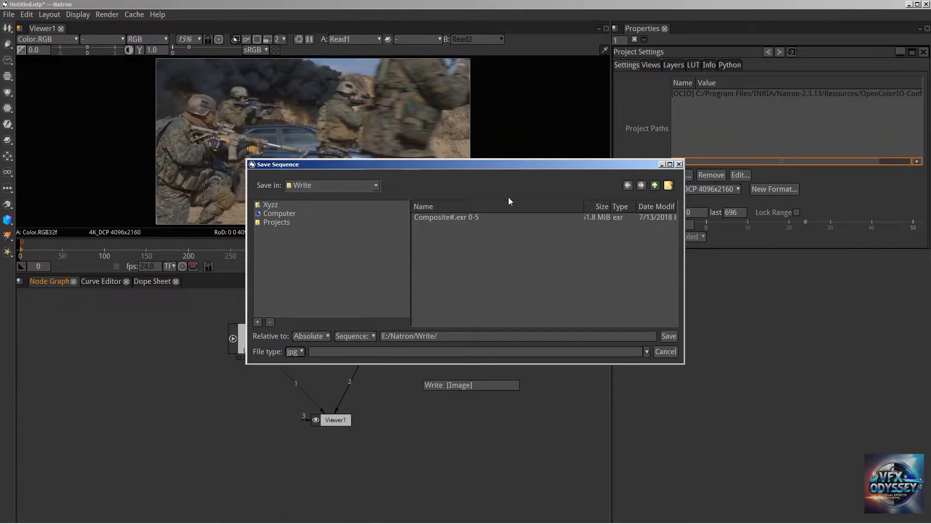
{"action": "left_click", "coordinate": [679, 164]}
{"action": "left_click", "coordinate": [464, 402]}
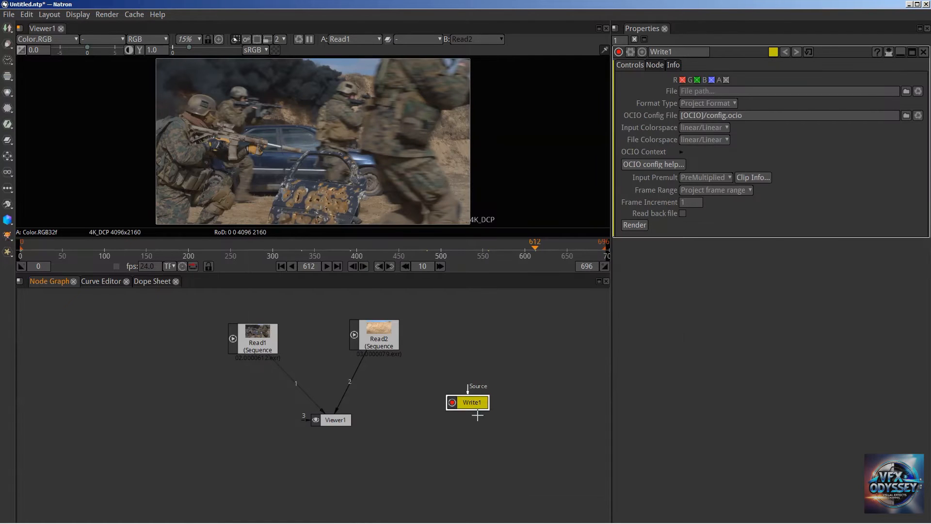
Delete the Write1 node from the node graph.
{"action": "key", "text": "Delete"}
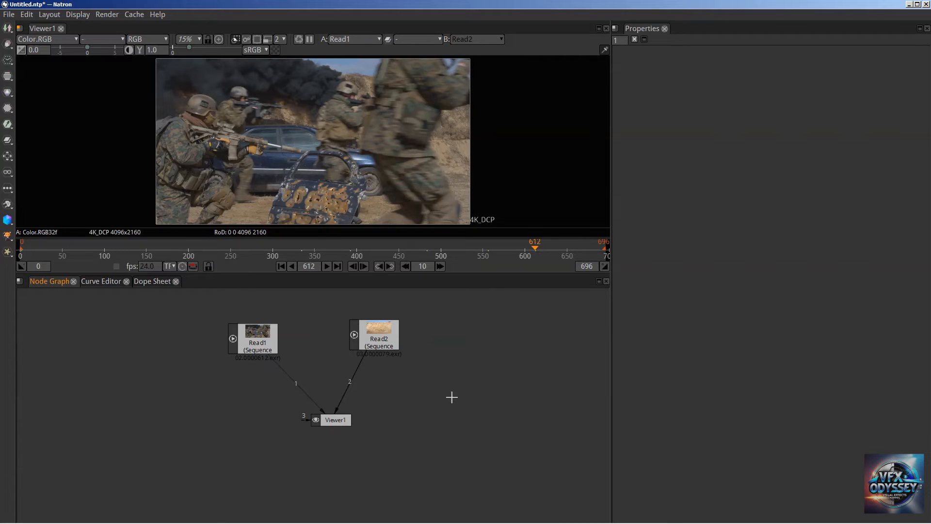
{"action": "key", "text": "Tab"}
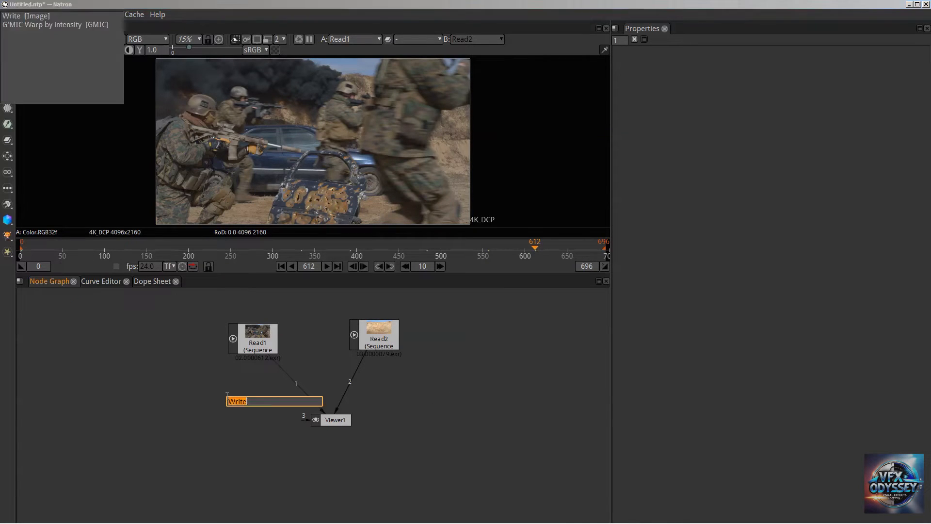
{"action": "type", "text": "read"}
{"action": "left_click", "coordinate": [175, 376]}
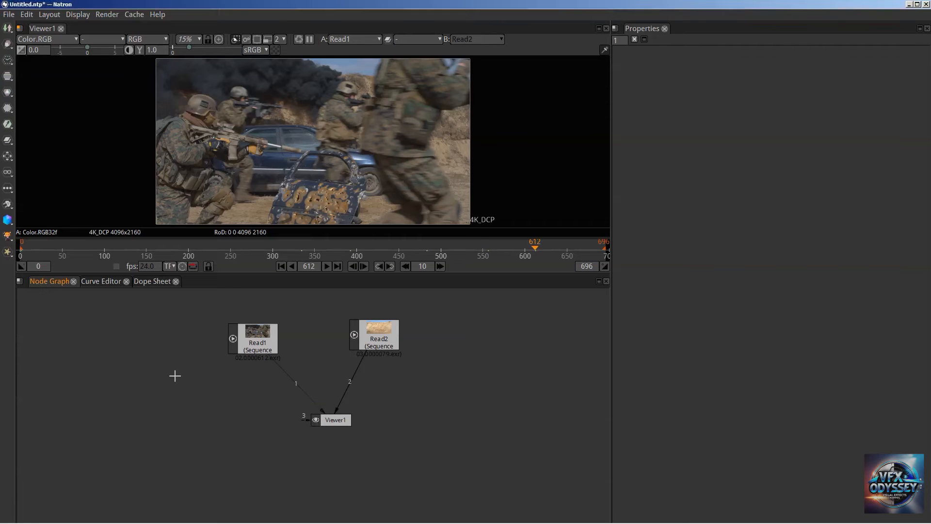
{"action": "key", "text": "r"}
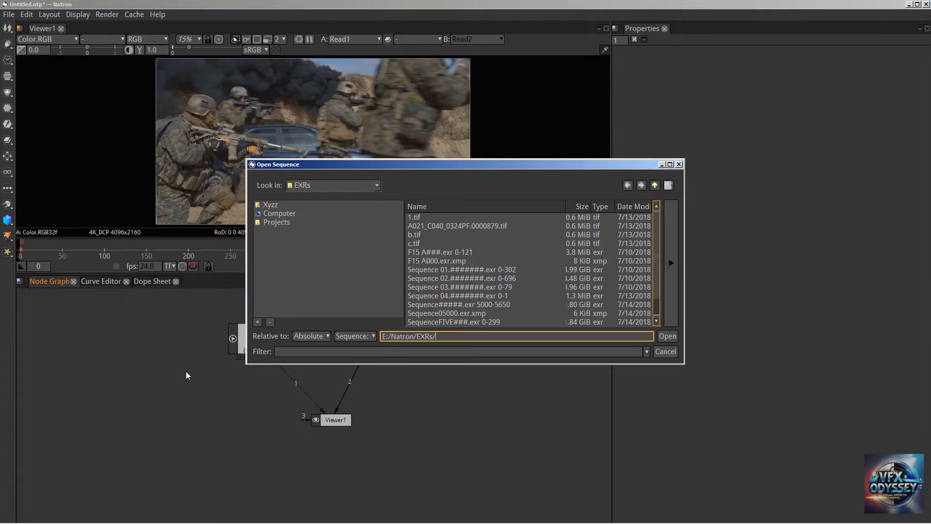
{"action": "key", "text": "Escape"}
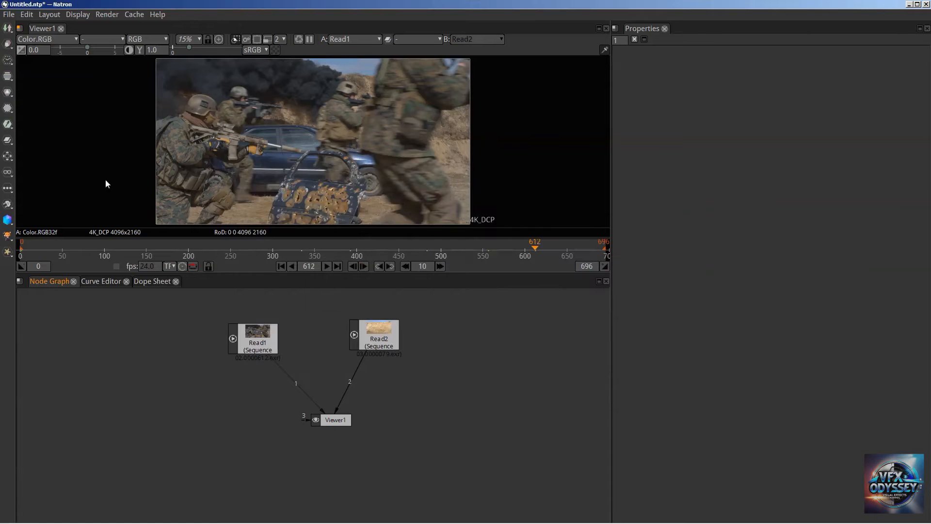
{"action": "left_click", "coordinate": [8, 33]}
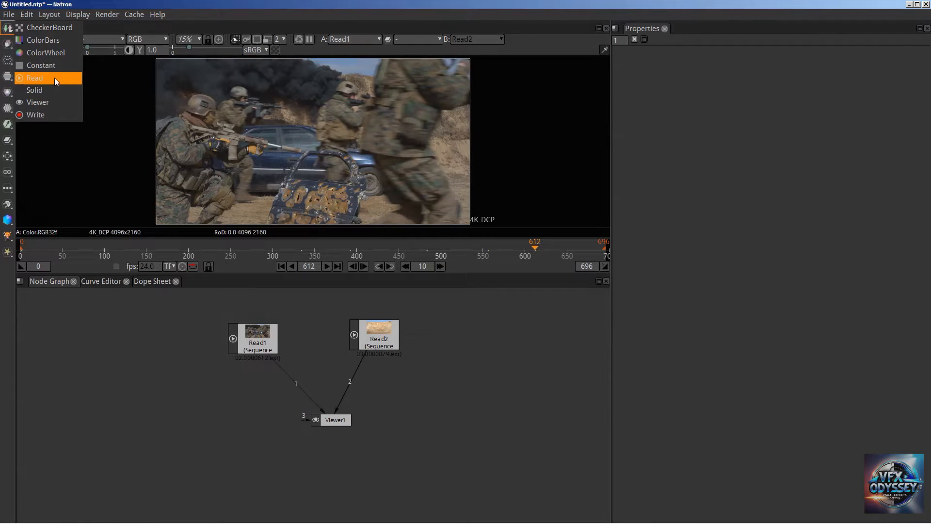
{"action": "left_click", "coordinate": [86, 366]}
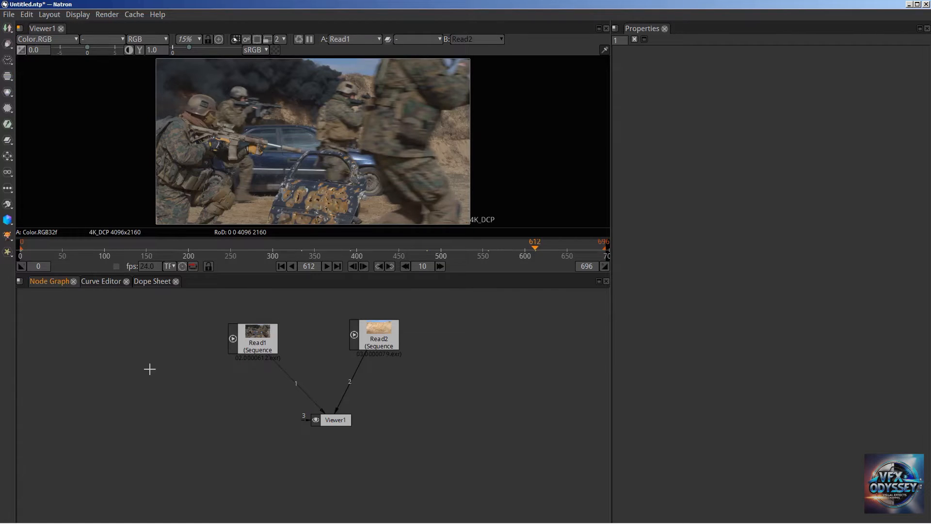
{"action": "key", "text": "r"}
{"action": "key", "text": "Escape"}
Add unconnected Merge, Transform and Roto nodes to the empty area of the node graph below Read1.
{"action": "key", "text": "m"}
{"action": "left_click", "coordinate": [202, 430]}
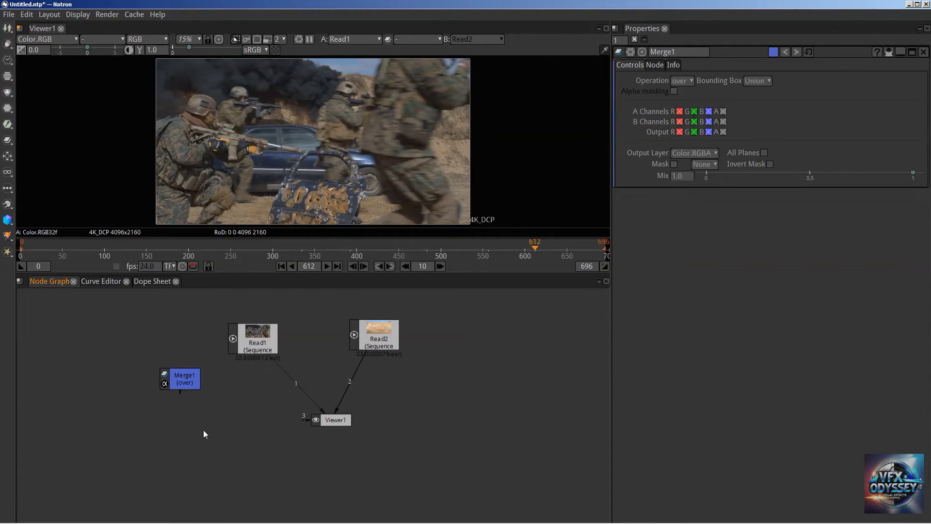
{"action": "key", "text": "t"}
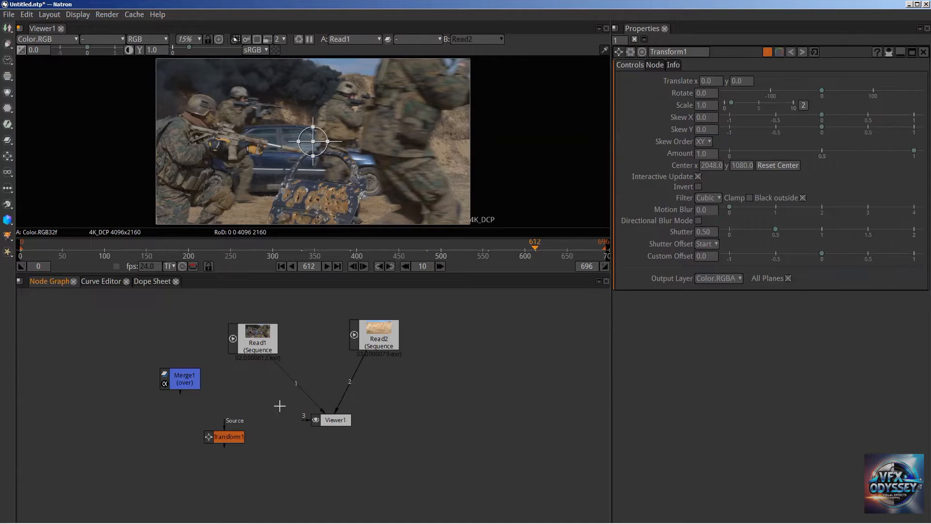
{"action": "key", "text": "o"}
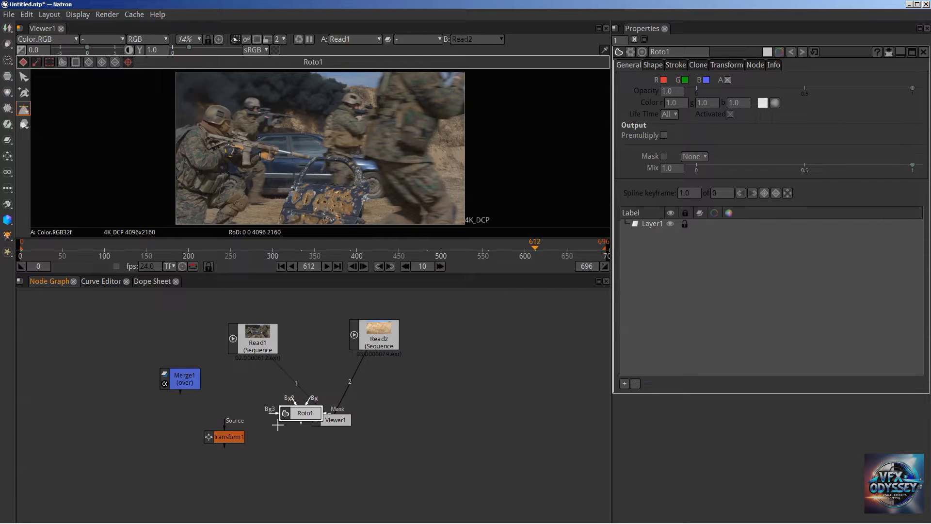
Search the available nodes for merge.
{"action": "left_click", "coordinate": [127, 353]}
{"action": "key", "text": "Tab"}
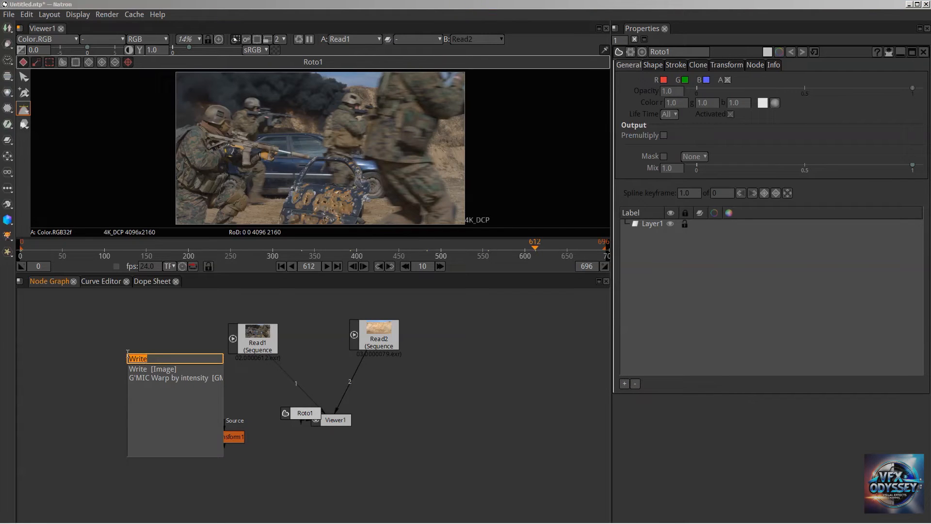
{"action": "type", "text": "merge"}
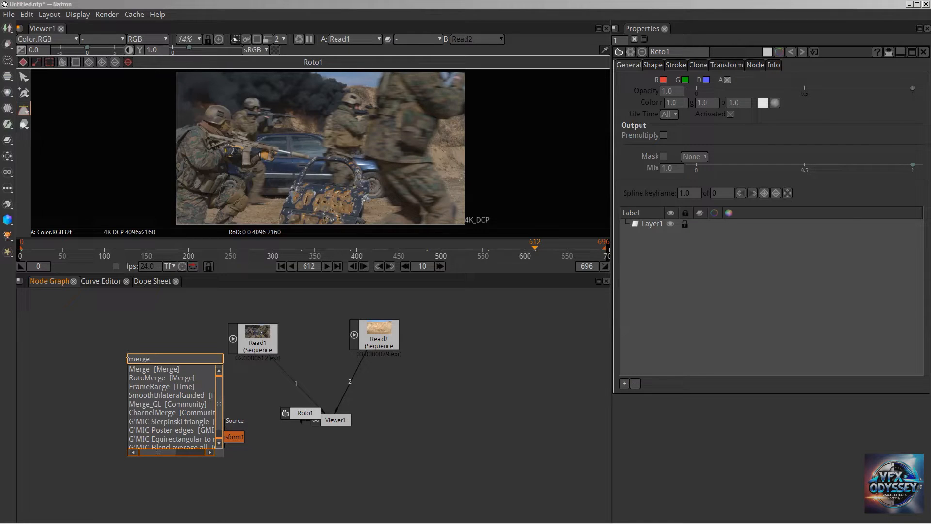
{"action": "key", "text": "Return"}
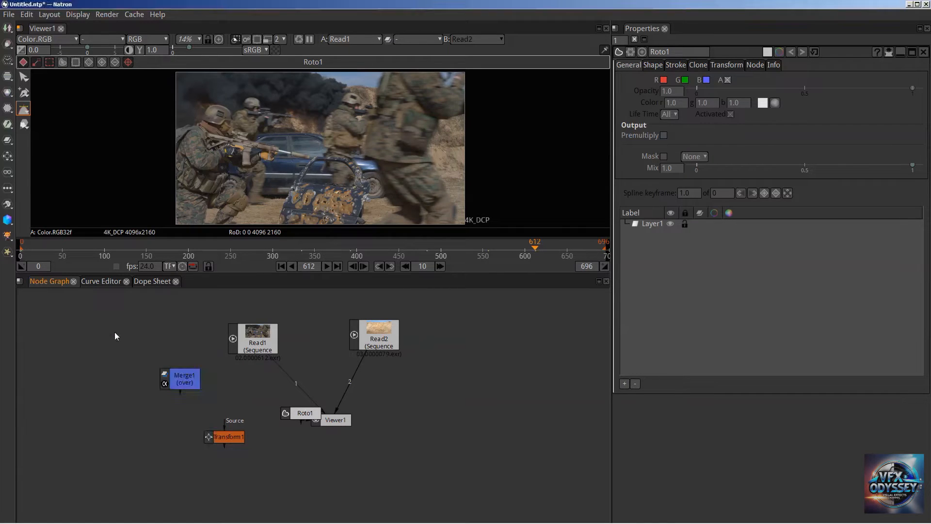
Spread the Merge1, Transform1 and Roto1 nodes apart in the node graph and raise Read1 slightly above them.
{"action": "left_click_drag", "start_coordinate": [195, 385], "coordinate": [153, 397]}
{"action": "left_click_drag", "start_coordinate": [233, 435], "coordinate": [216, 439]}
{"action": "left_click_drag", "start_coordinate": [300, 413], "coordinate": [260, 416]}
{"action": "left_click", "coordinate": [246, 341]}
{"action": "left_click", "coordinate": [133, 392]}
{"action": "left_click", "coordinate": [207, 441]}
{"action": "left_click", "coordinate": [256, 418]}
{"action": "left_click", "coordinate": [219, 380]}
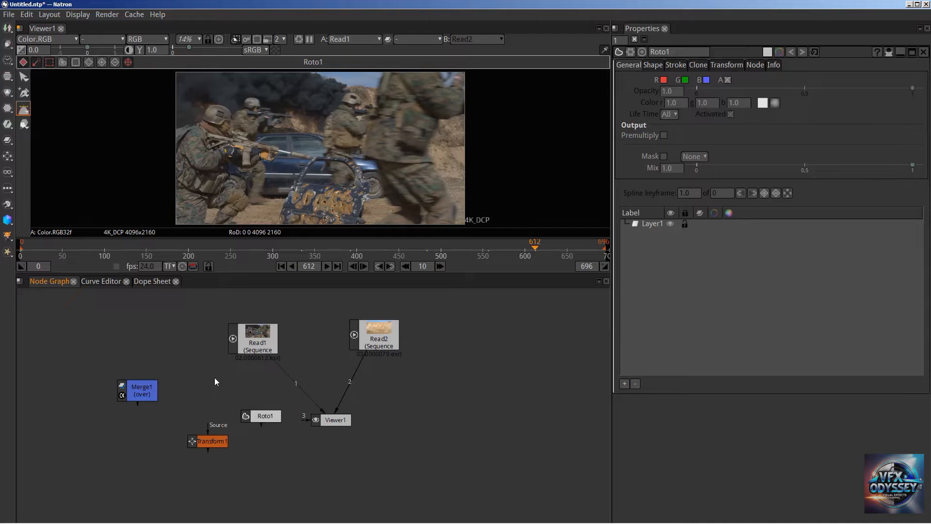
{"action": "left_click_drag", "start_coordinate": [145, 388], "coordinate": [156, 367]}
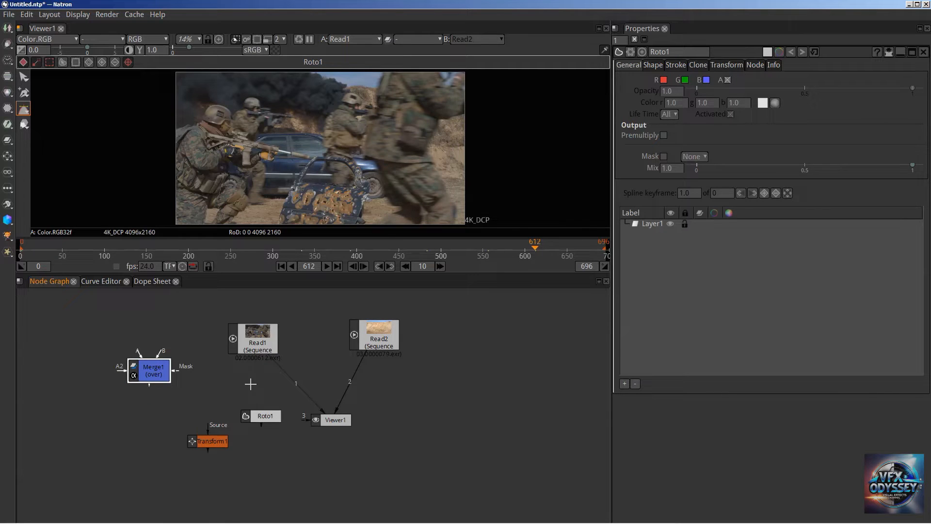
{"action": "left_click_drag", "start_coordinate": [137, 374], "coordinate": [127, 364]}
{"action": "left_click_drag", "start_coordinate": [218, 440], "coordinate": [179, 427]}
{"action": "left_click_drag", "start_coordinate": [261, 415], "coordinate": [230, 403]}
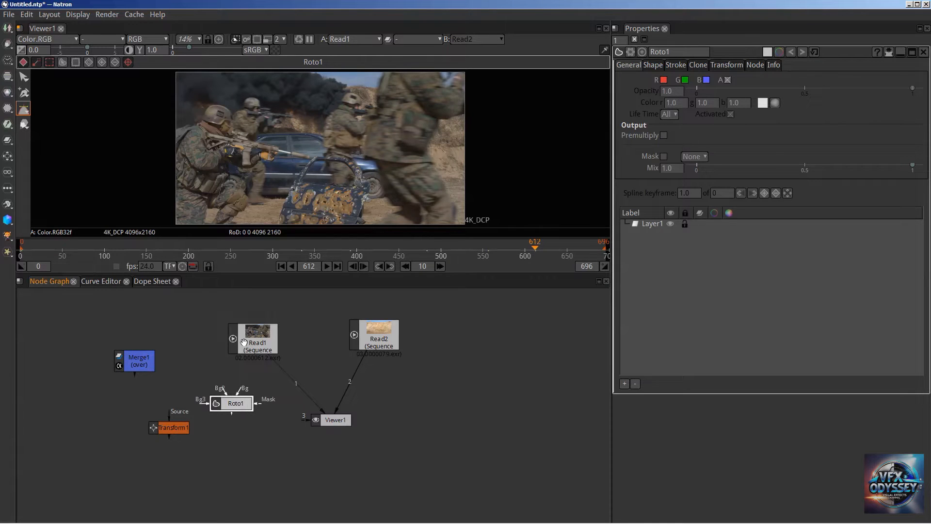
{"action": "left_click_drag", "start_coordinate": [257, 340], "coordinate": [261, 326]}
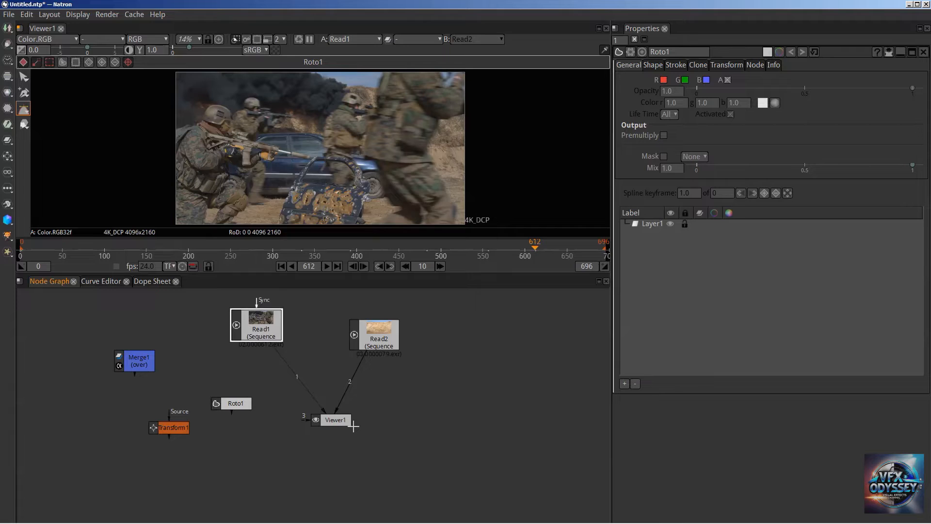
Add a Write node fed by Read1 without choosing an output file, and delete it again.
{"action": "key", "text": "w"}
{"action": "key", "text": "Escape"}
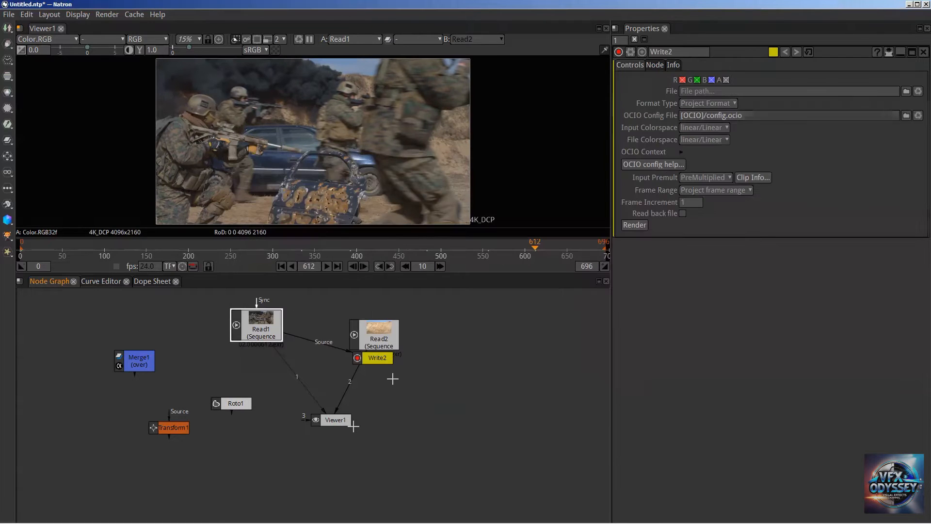
{"action": "left_click_drag", "start_coordinate": [370, 359], "coordinate": [426, 400]}
{"action": "key", "text": "Delete"}
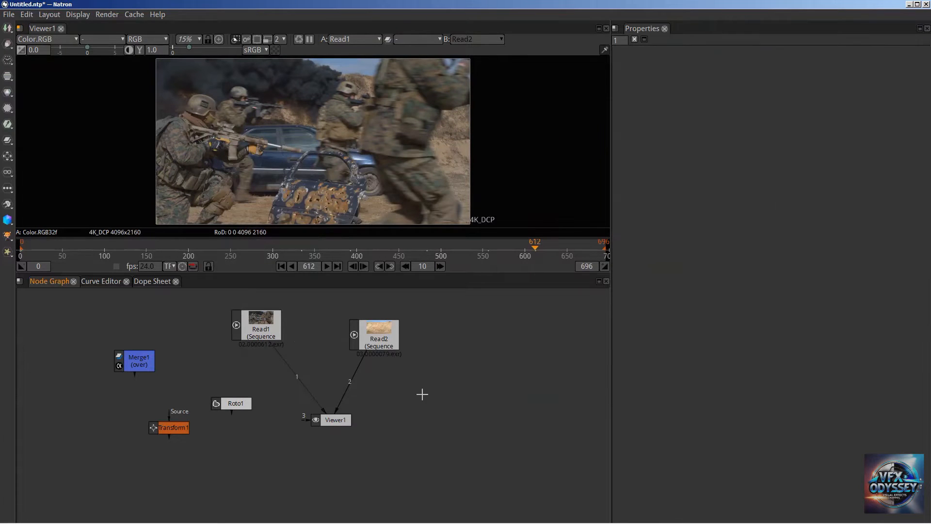
Delete the Merge1, Transform1 and Roto1 nodes, and lower Read1 level with Read2.
{"action": "key", "text": "Delete"}
{"action": "left_click", "coordinate": [175, 428]}
{"action": "key", "text": "Delete"}
{"action": "left_click", "coordinate": [234, 408]}
{"action": "key", "text": "Delete"}
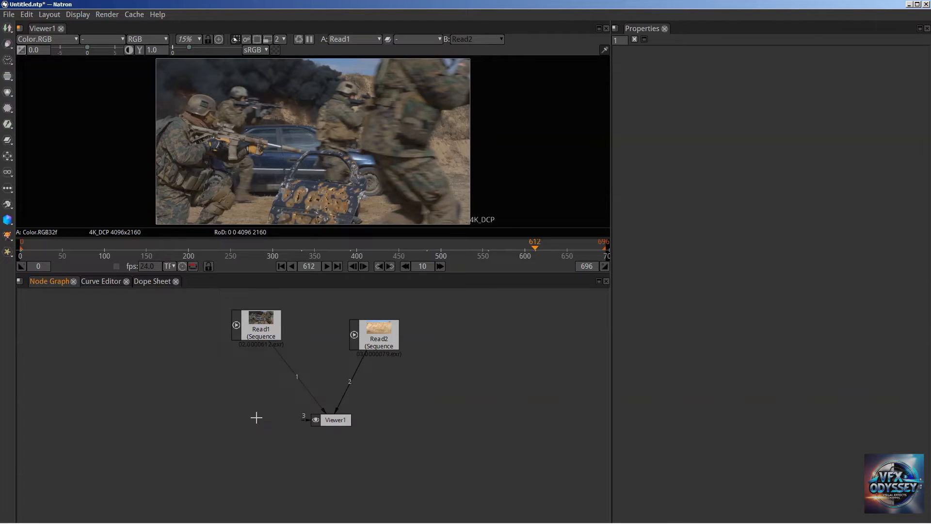
{"action": "left_click_drag", "start_coordinate": [262, 330], "coordinate": [264, 339]}
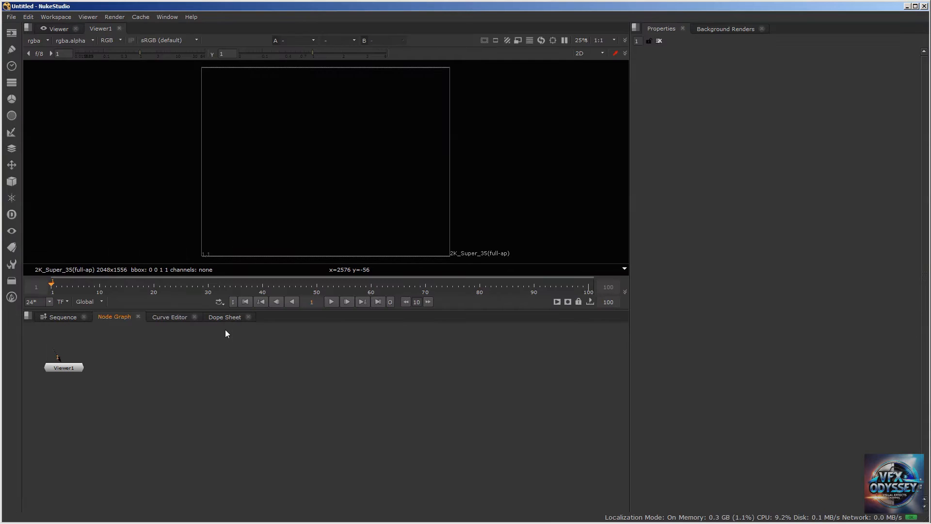
Switch to NukeStudio, move Viewer1 towards the middle of the node graph, and add a Read node for compositing/J.mov above it.
{"action": "left_click_drag", "start_coordinate": [61, 374], "coordinate": [278, 447]}
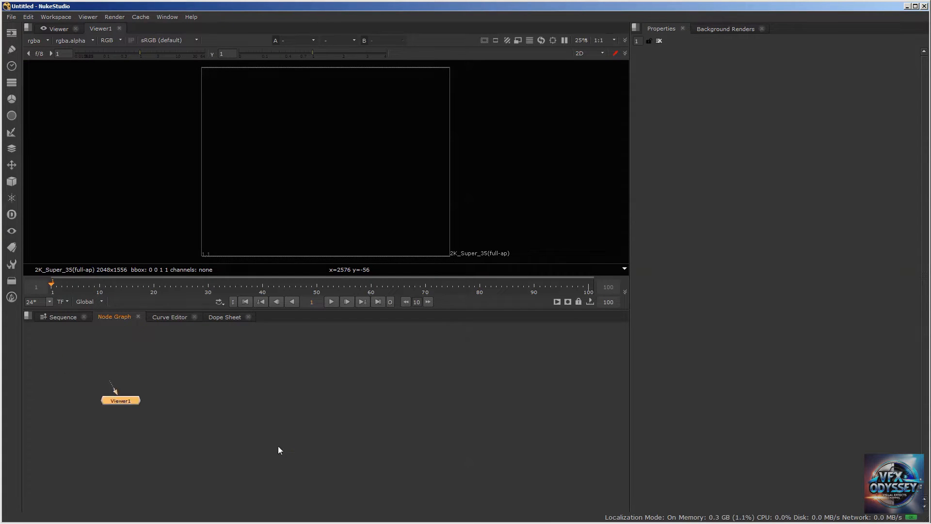
{"action": "left_click", "coordinate": [313, 400]}
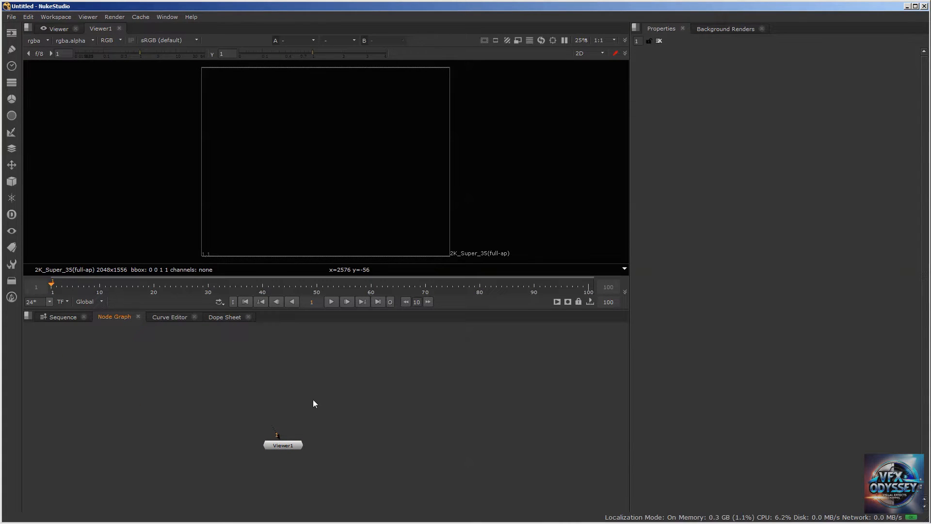
{"action": "key", "text": "r"}
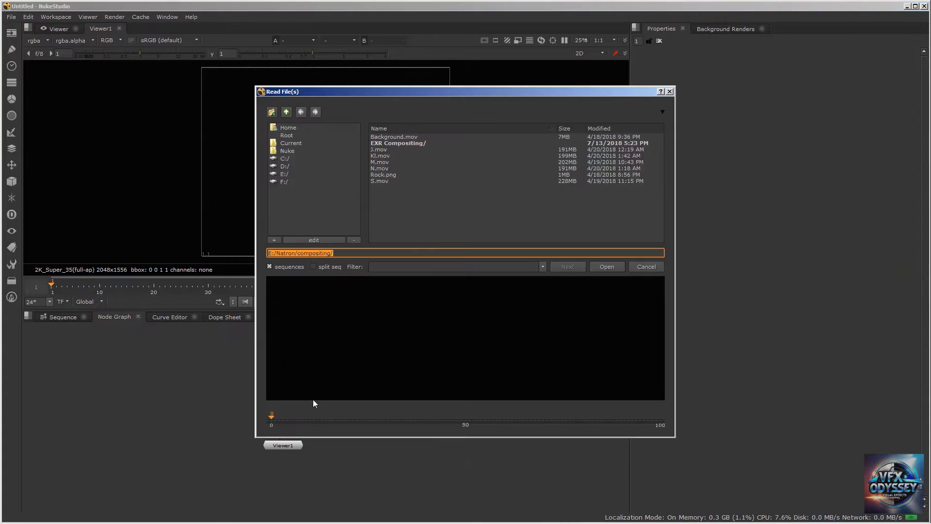
{"action": "left_click", "coordinate": [388, 155]}
{"action": "key", "text": "Up"}
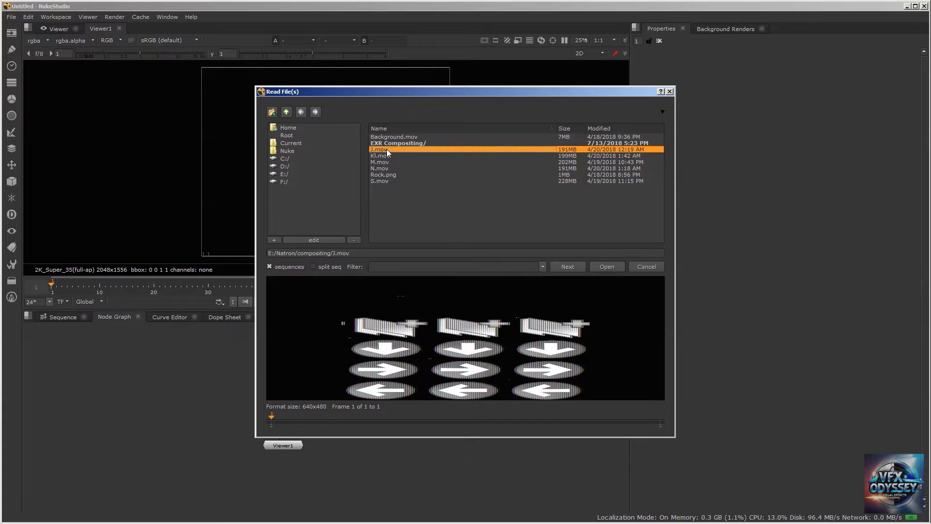
{"action": "left_click", "coordinate": [604, 267]}
{"action": "left_click_drag", "start_coordinate": [331, 395], "coordinate": [248, 365]}
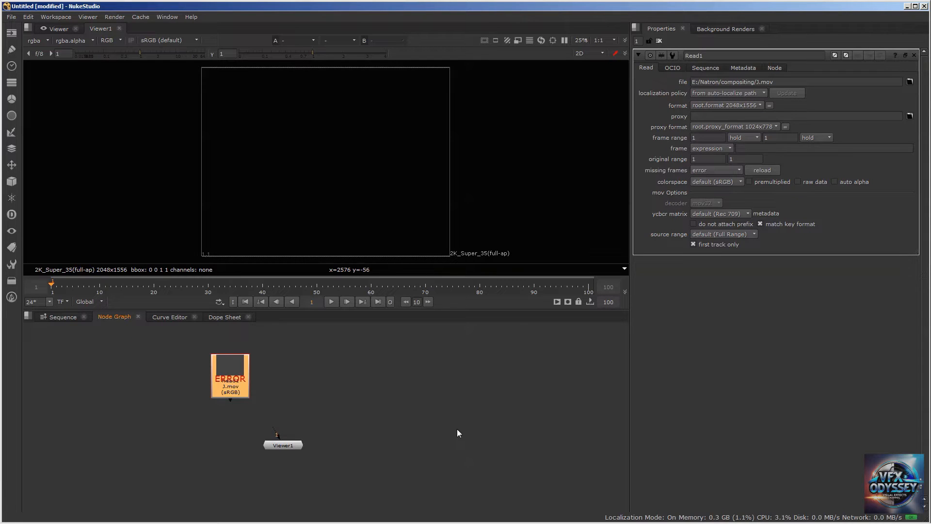
Add a second Read node for compositing/N.mov and place it beside the J.mov node, above Viewer1.
{"action": "key", "text": "r"}
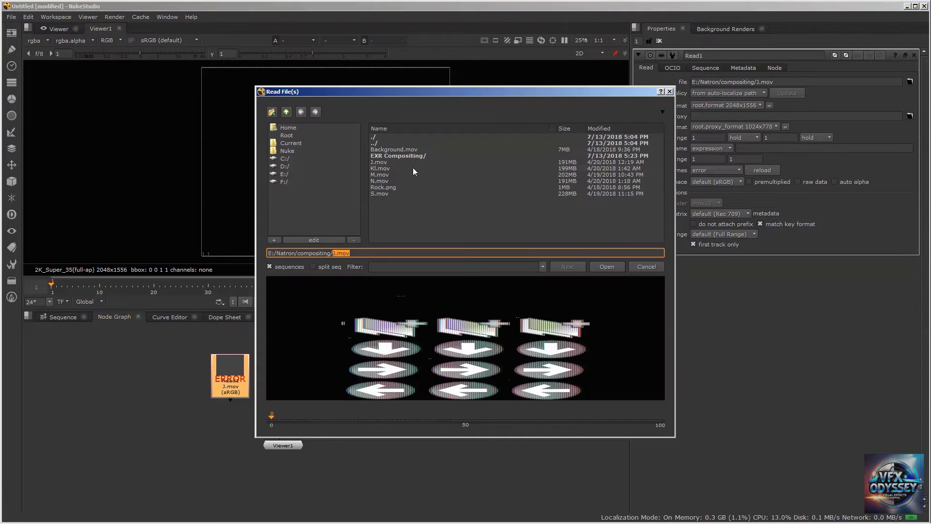
{"action": "left_click", "coordinate": [391, 181]}
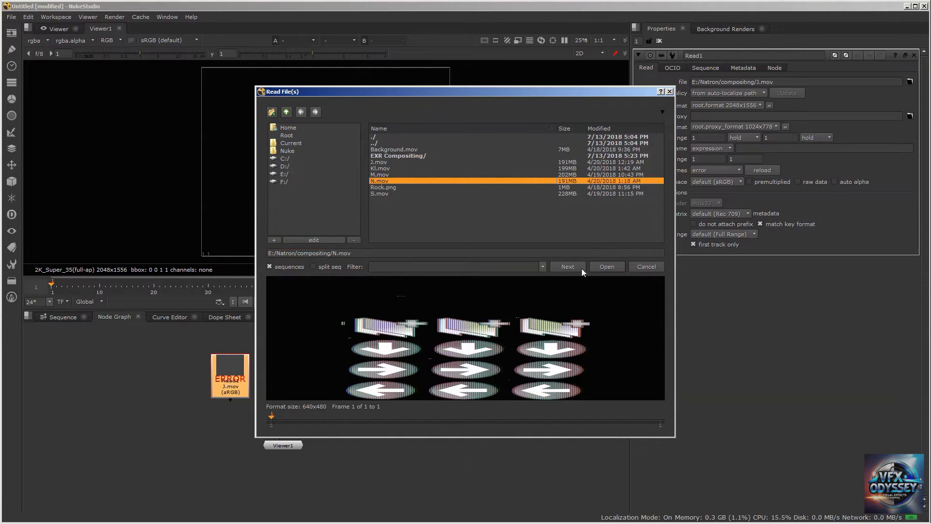
{"action": "left_click", "coordinate": [605, 267]}
{"action": "left_click_drag", "start_coordinate": [261, 377], "coordinate": [362, 369]}
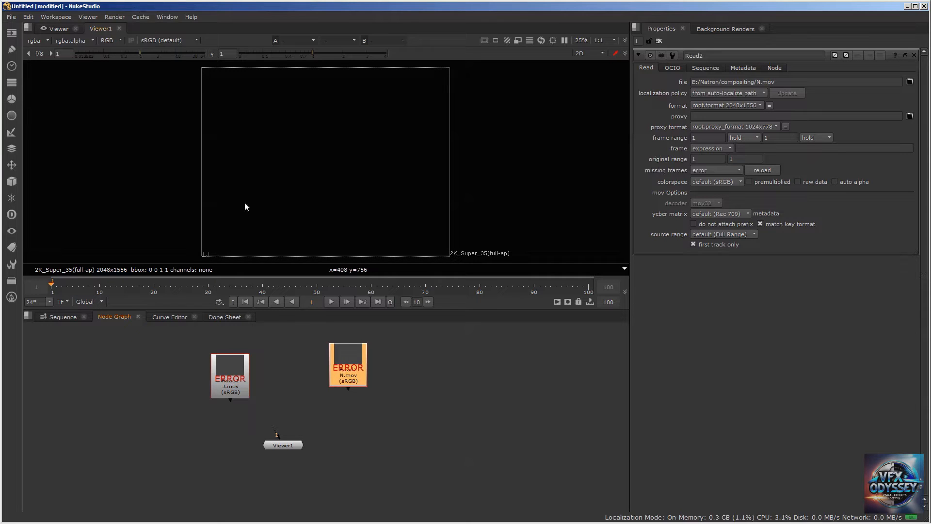
{"action": "left_click_drag", "start_coordinate": [339, 361], "coordinate": [344, 376]}
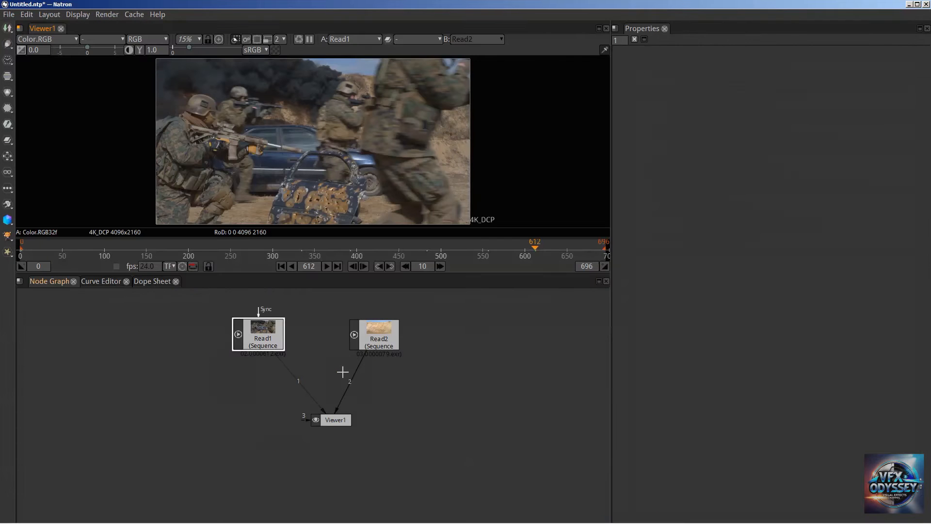
Start adding a Read node and browse the Natron folder and its AM165_01_76/AM165_076 subfolder, ending at the E: drive's root.
{"action": "left_click", "coordinate": [176, 365]}
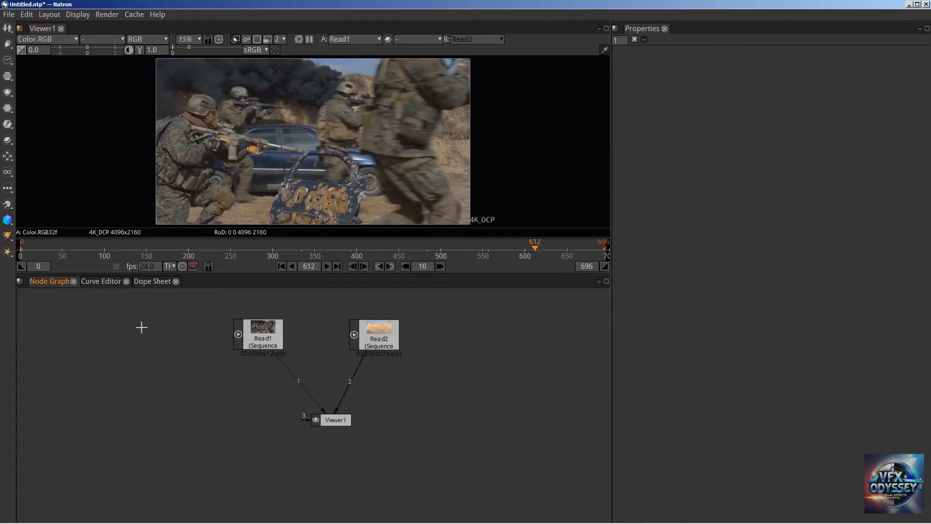
{"action": "key", "text": "r"}
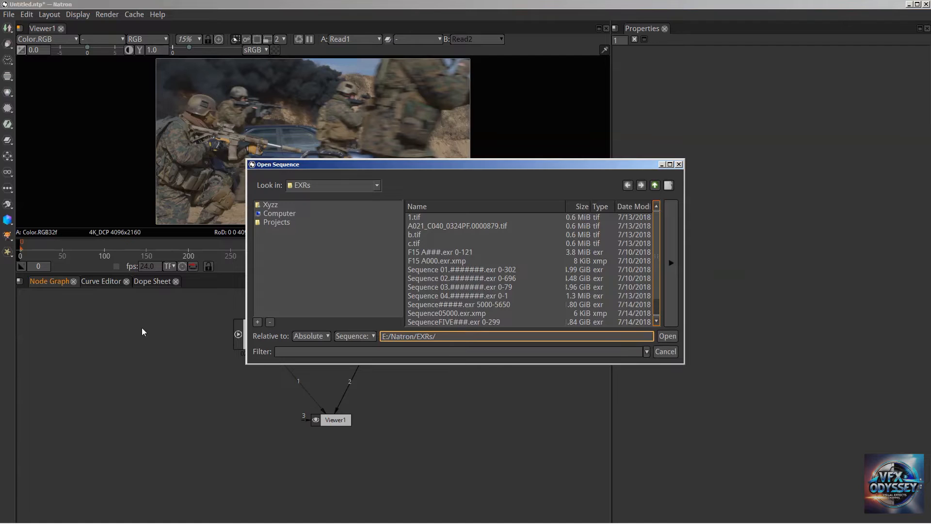
{"action": "left_click", "coordinate": [654, 185]}
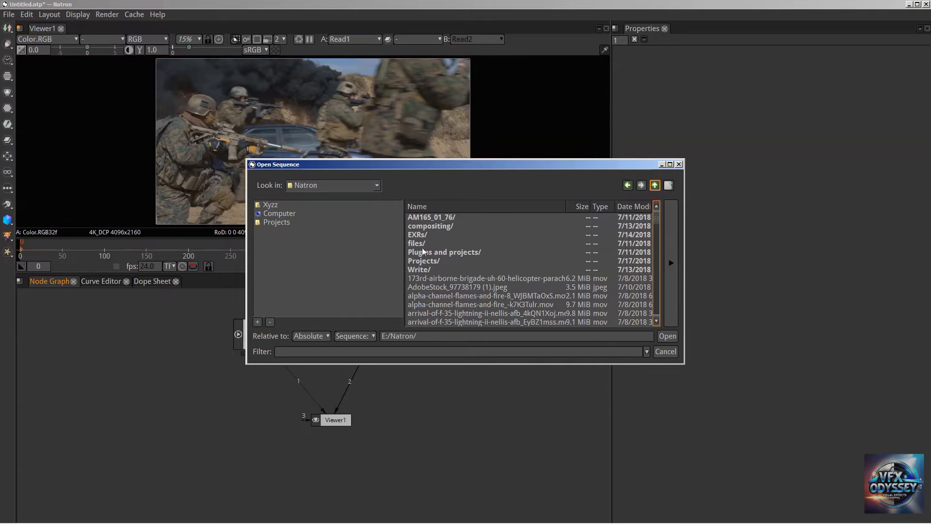
{"action": "left_click", "coordinate": [425, 218]}
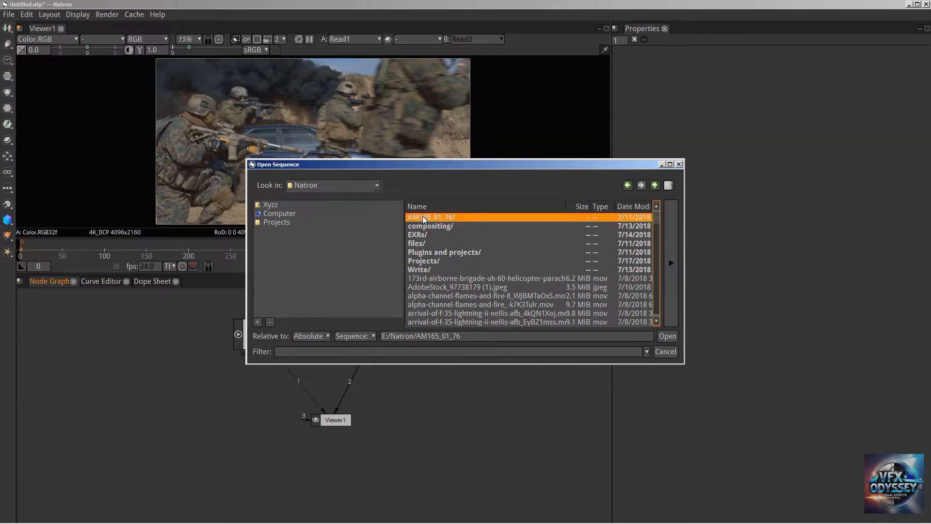
{"action": "double_click", "coordinate": [425, 219]}
{"action": "double_click", "coordinate": [443, 225]}
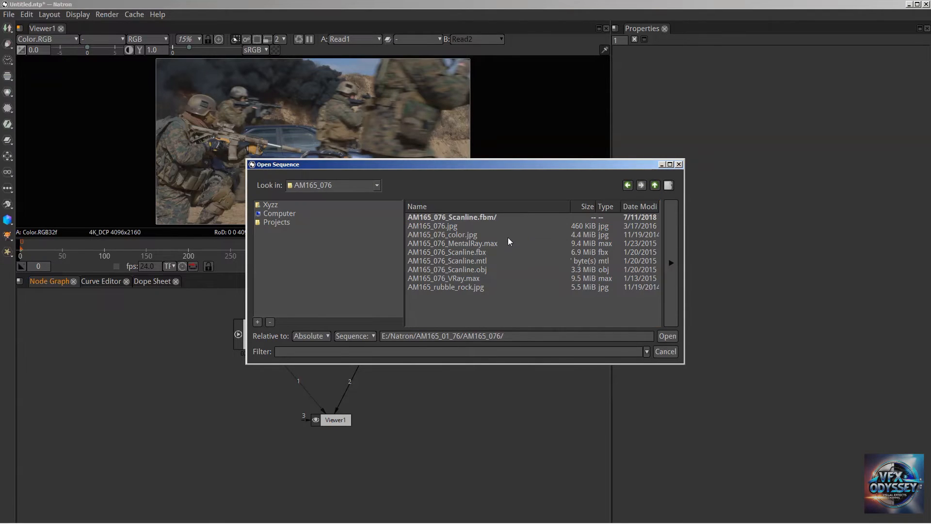
{"action": "left_click", "coordinate": [654, 186]}
{"action": "left_click", "coordinate": [654, 185]}
{"action": "left_click", "coordinate": [454, 264]}
{"action": "scroll", "coordinate": [464, 262], "scroll_direction": "down", "scroll_amount": 12}
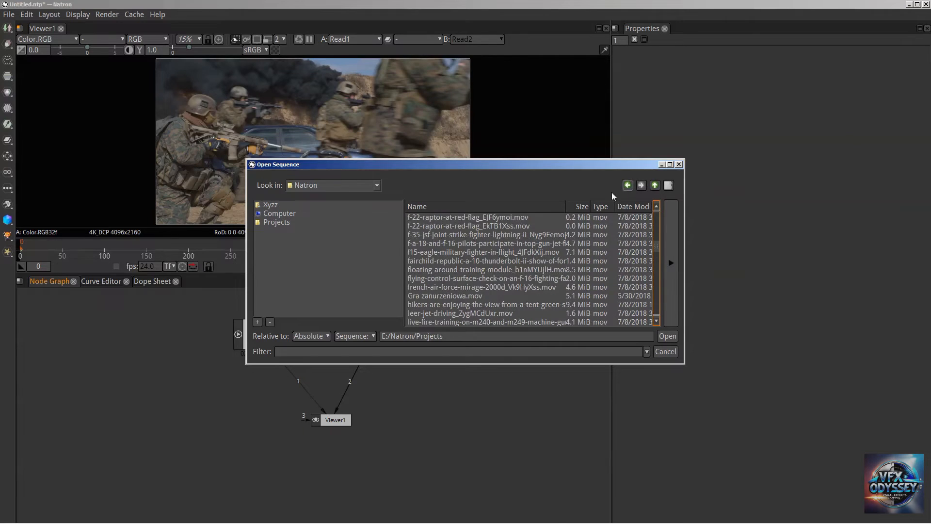
{"action": "left_click", "coordinate": [655, 185]}
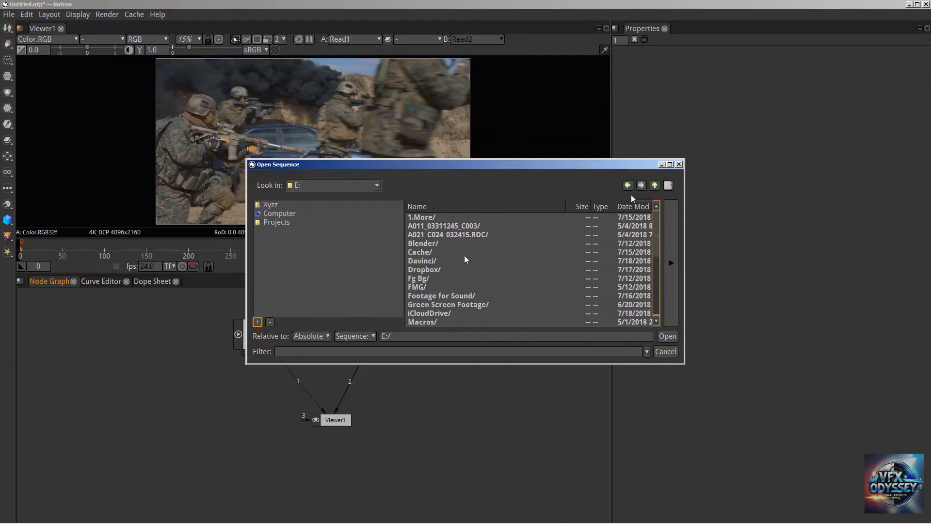
Load A021_C024_032415_001.R3D from the A021_C024_032415.RDC folder into the new Read node and place it beside Read1.
{"action": "double_click", "coordinate": [441, 234]}
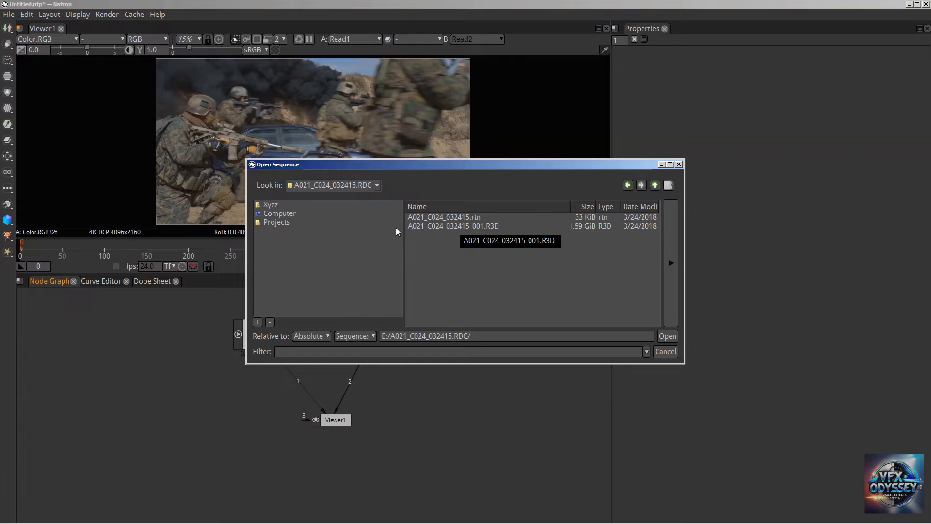
{"action": "left_click", "coordinate": [432, 226]}
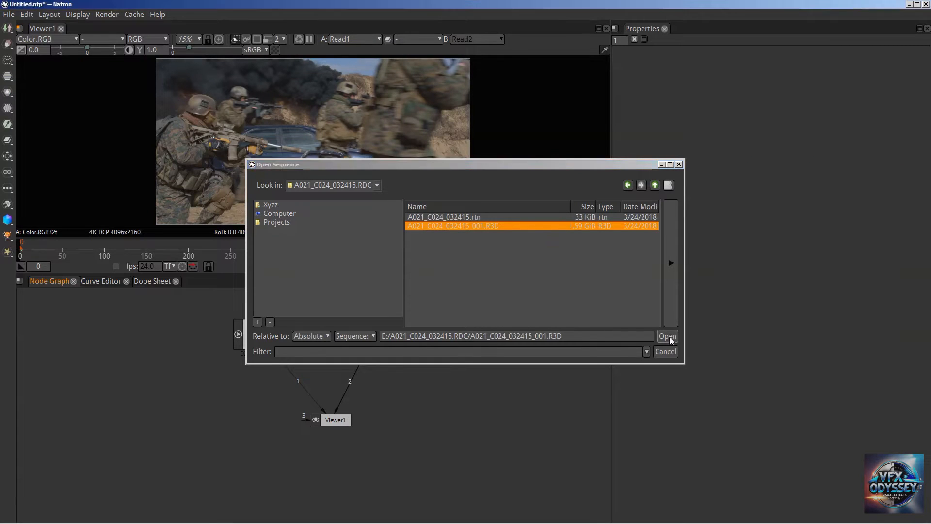
{"action": "left_click", "coordinate": [667, 336]}
{"action": "left_click_drag", "start_coordinate": [146, 343], "coordinate": [144, 341]}
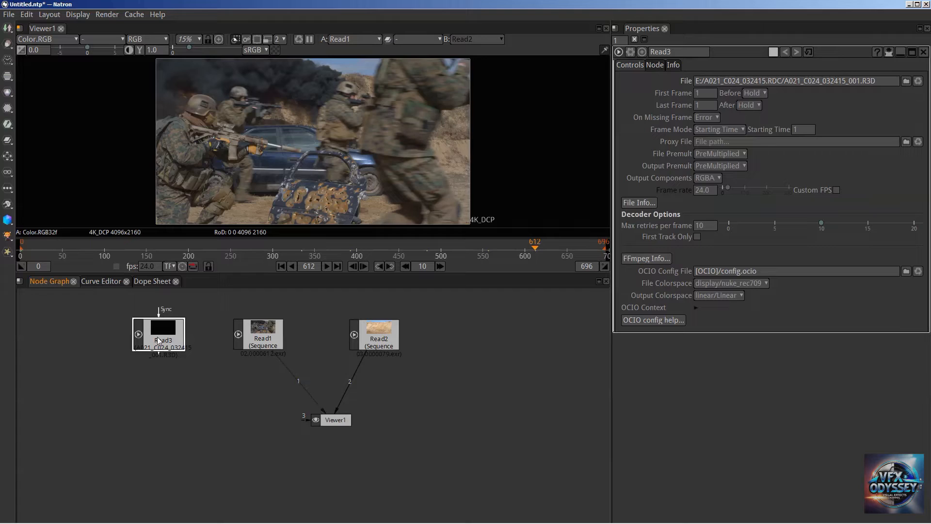
Connect Read3 to Viewer1's first input, disconnect Read2 from the viewer, and go to frame 30.
{"action": "key", "text": "1"}
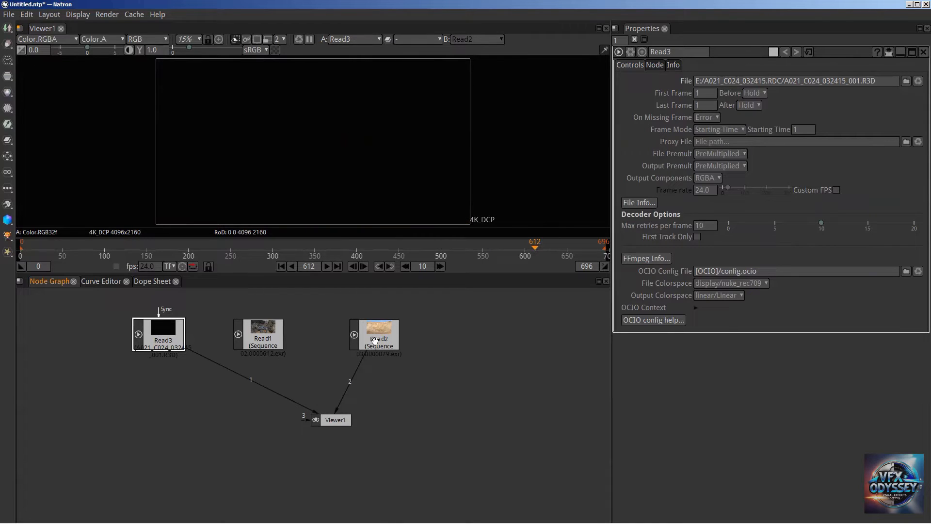
{"action": "left_click_drag", "start_coordinate": [338, 410], "coordinate": [421, 409]}
{"action": "left_click", "coordinate": [44, 259]}
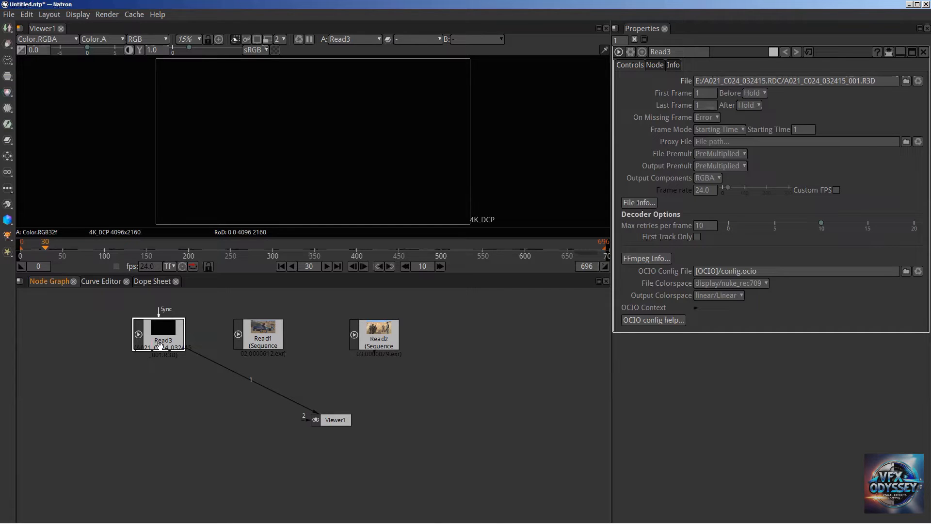
{"action": "left_click_drag", "start_coordinate": [154, 338], "coordinate": [155, 337]}
{"action": "left_click", "coordinate": [181, 381]}
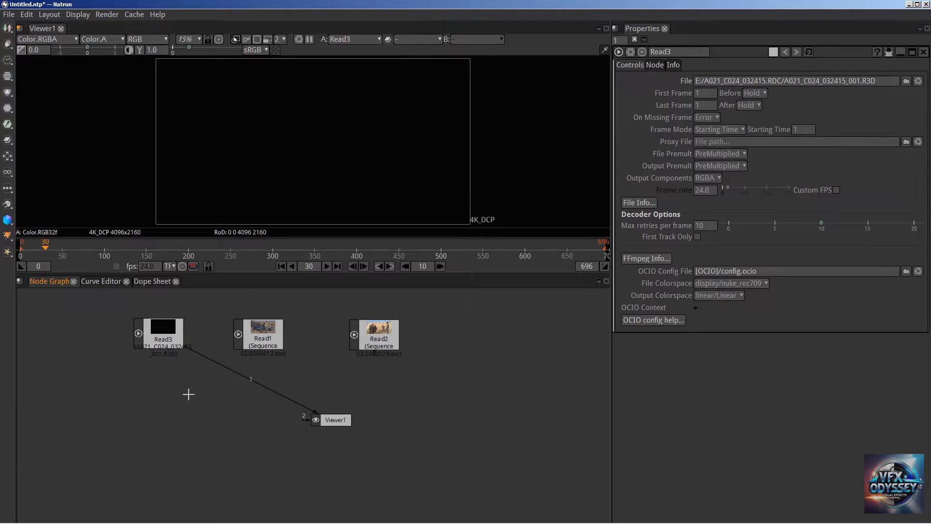
Open the Read file browsers in Natron and NukeStudio to compare their layout and preview, and return to Natron.
{"action": "key", "text": "r"}
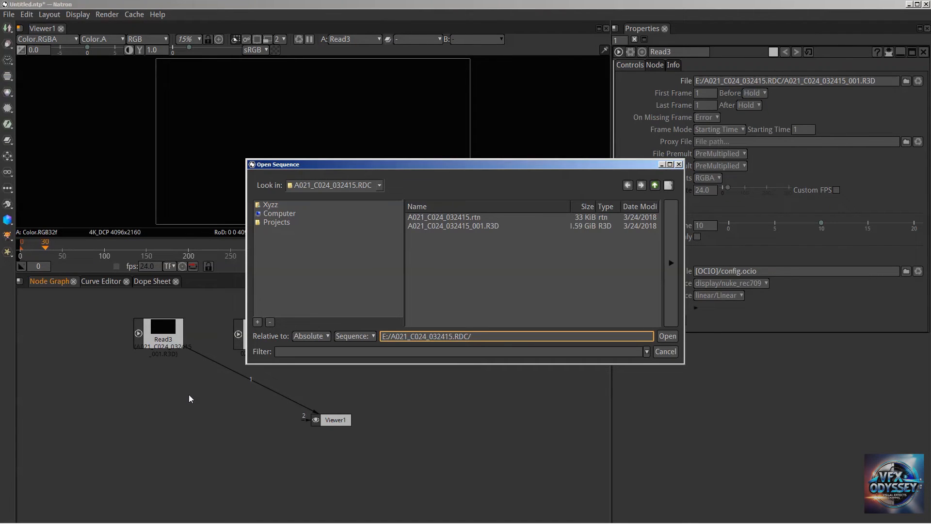
{"action": "key", "text": "alt+Tab"}
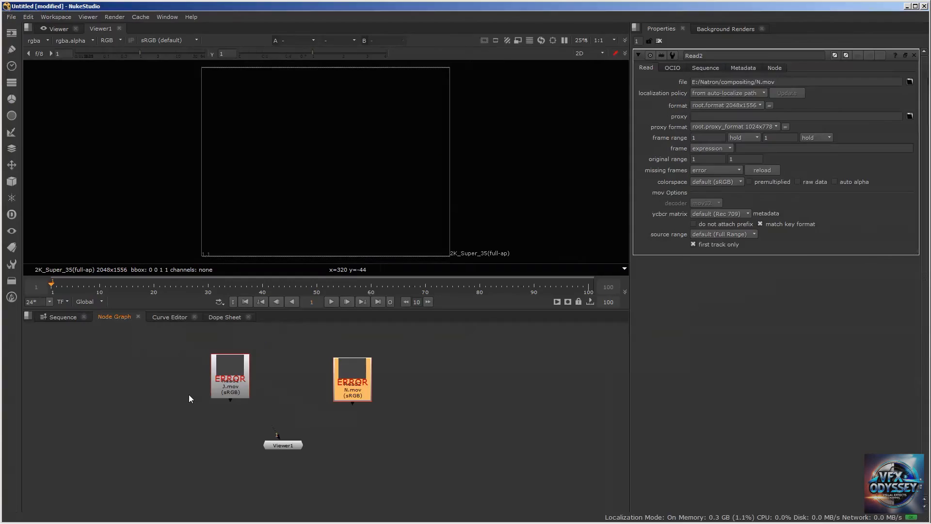
{"action": "key", "text": "r"}
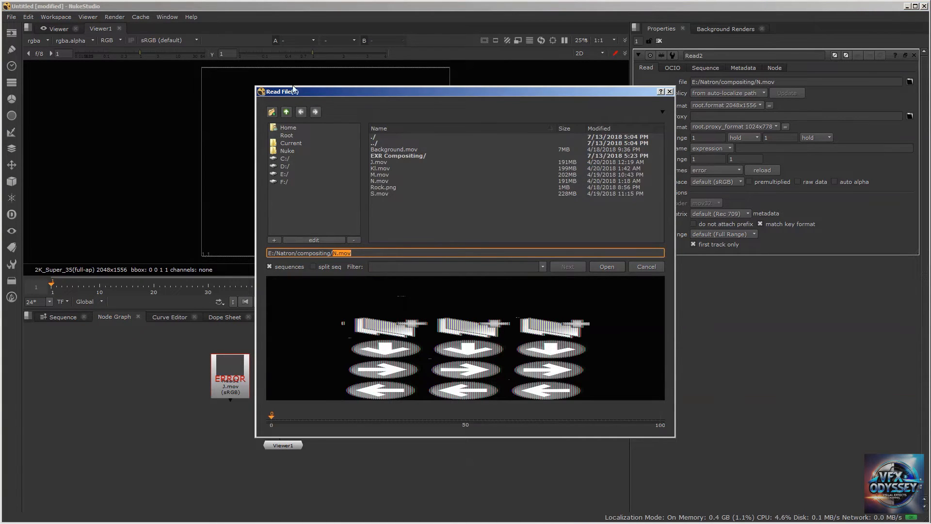
{"action": "key", "text": "alt+Tab"}
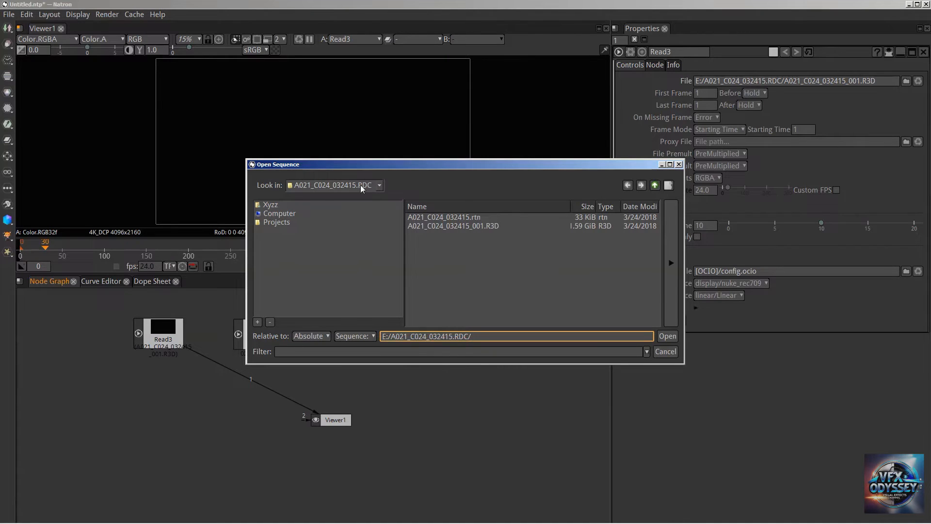
Browse to the E:/Natron/EXRs folder in the Open Sequence dialog and enlarge the dialog.
{"action": "left_click", "coordinate": [655, 186]}
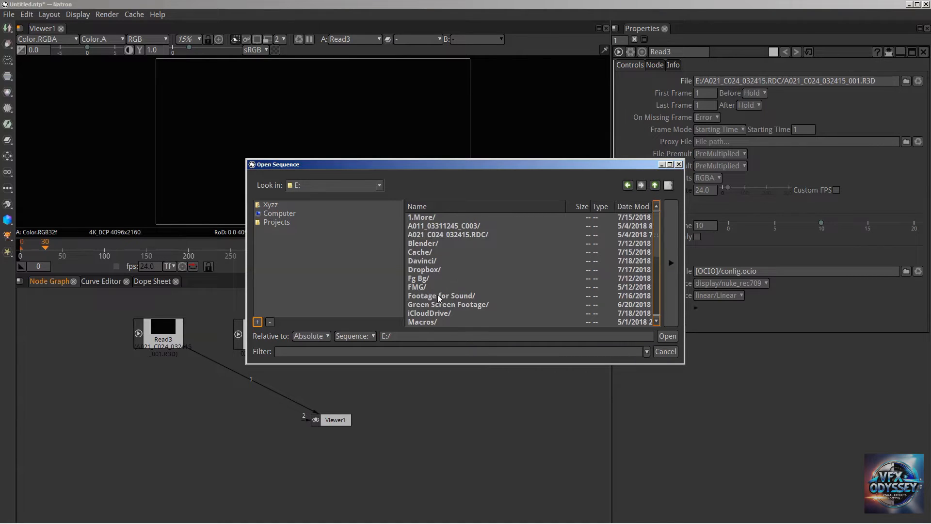
{"action": "scroll", "coordinate": [441, 290], "scroll_direction": "down", "scroll_amount": 2}
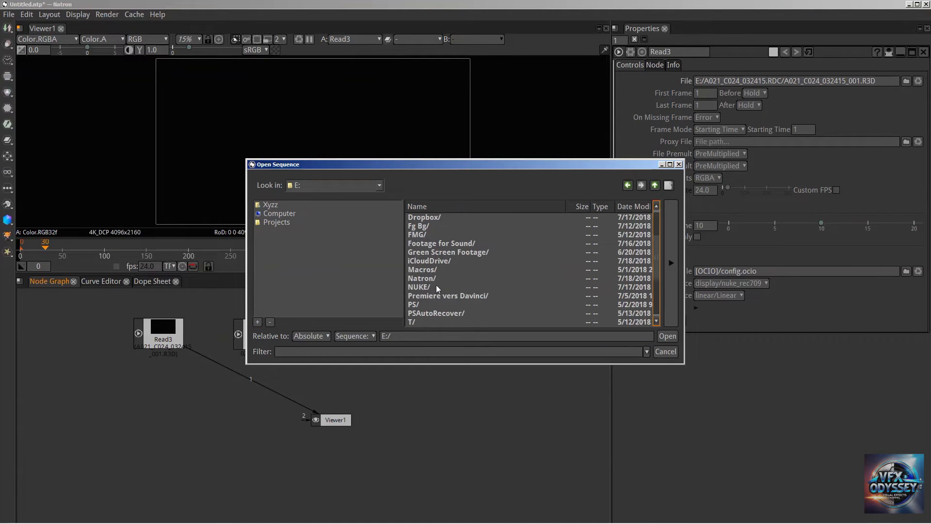
{"action": "double_click", "coordinate": [421, 279]}
{"action": "scroll", "coordinate": [466, 262], "scroll_direction": "down", "scroll_amount": 1}
{"action": "scroll", "coordinate": [461, 258], "scroll_direction": "up", "scroll_amount": 1}
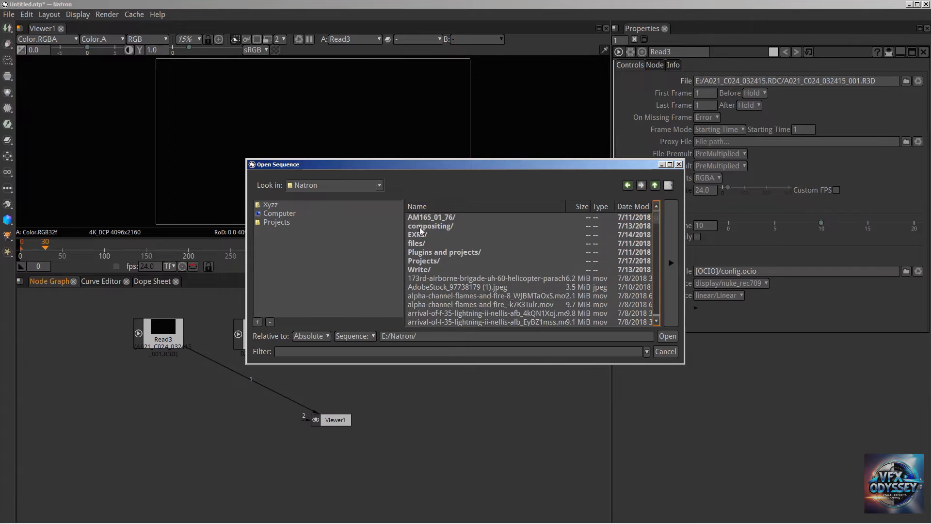
{"action": "double_click", "coordinate": [420, 235]}
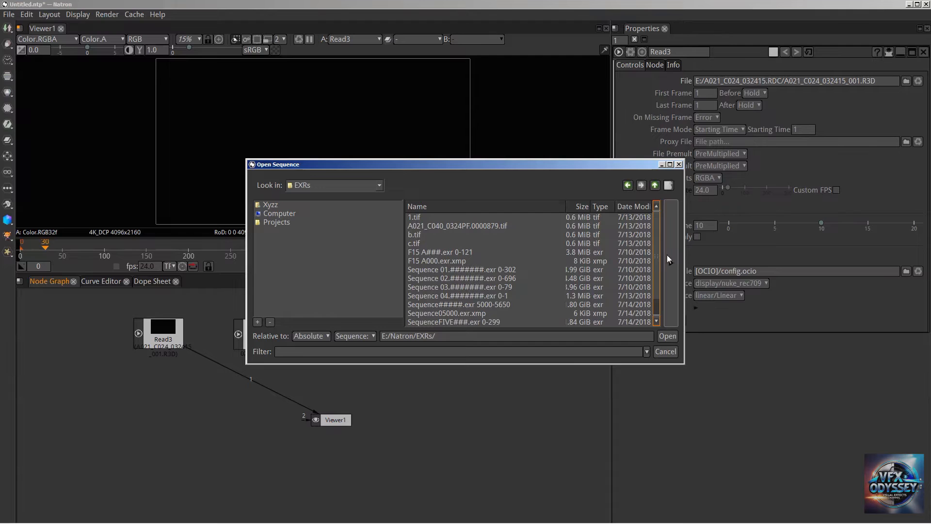
{"action": "left_click_drag", "start_coordinate": [386, 165], "coordinate": [287, 113]}
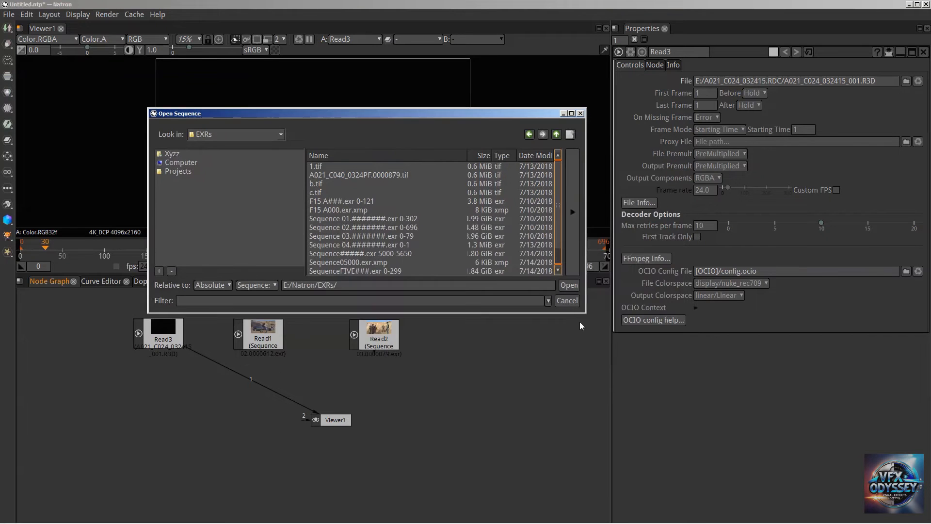
{"action": "left_click_drag", "start_coordinate": [583, 312], "coordinate": [721, 360]}
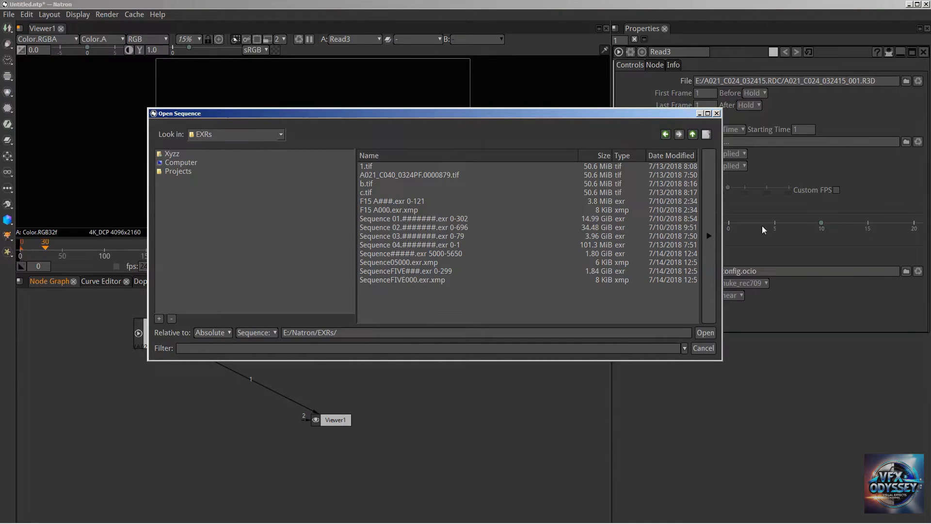
Show the file preview, preview Sequence 02, Sequence 03 and Sequence 04, and close the dialog without loading any.
{"action": "left_click", "coordinate": [707, 237]}
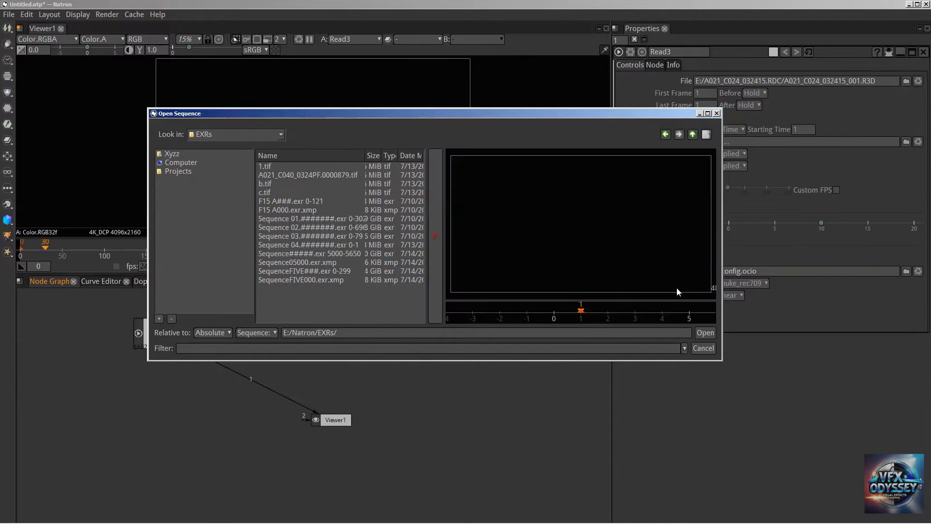
{"action": "left_click", "coordinate": [316, 225]}
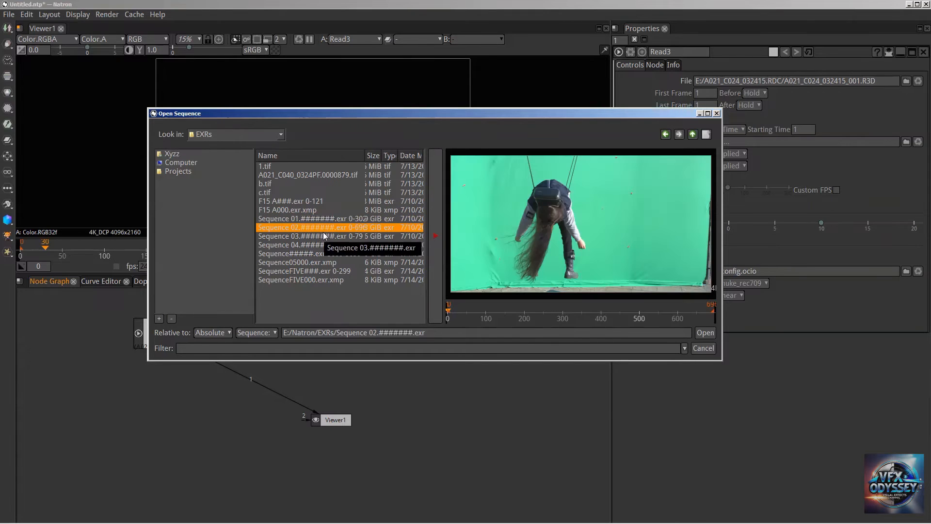
{"action": "left_click", "coordinate": [323, 232]}
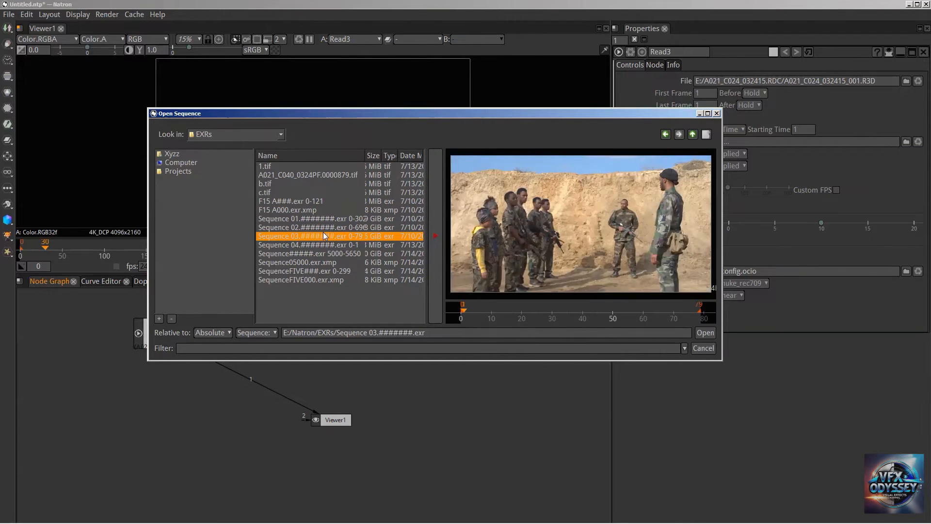
{"action": "key", "text": "Down"}
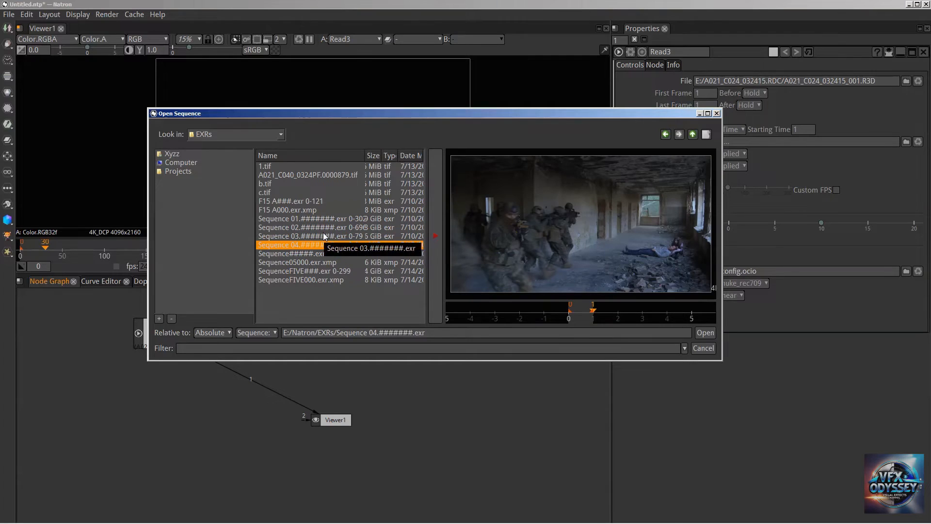
{"action": "left_click", "coordinate": [323, 234]}
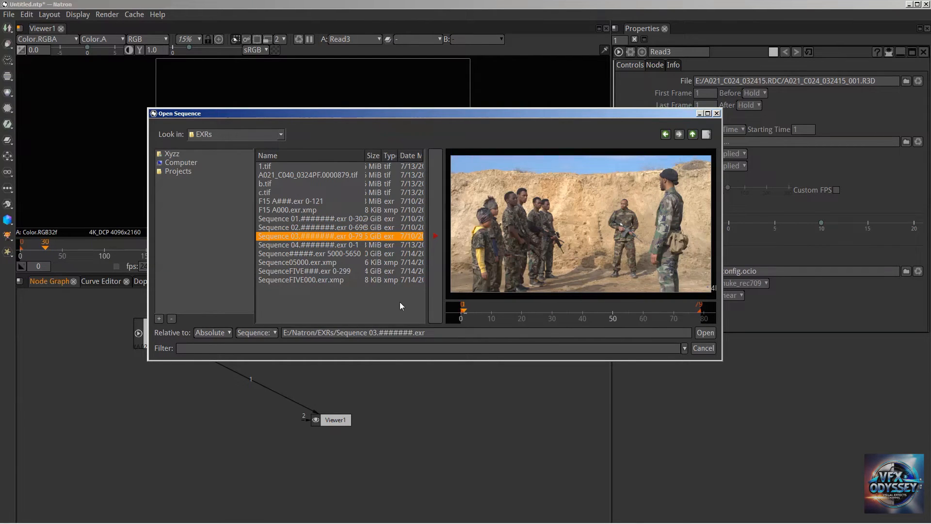
{"action": "left_click", "coordinate": [719, 113]}
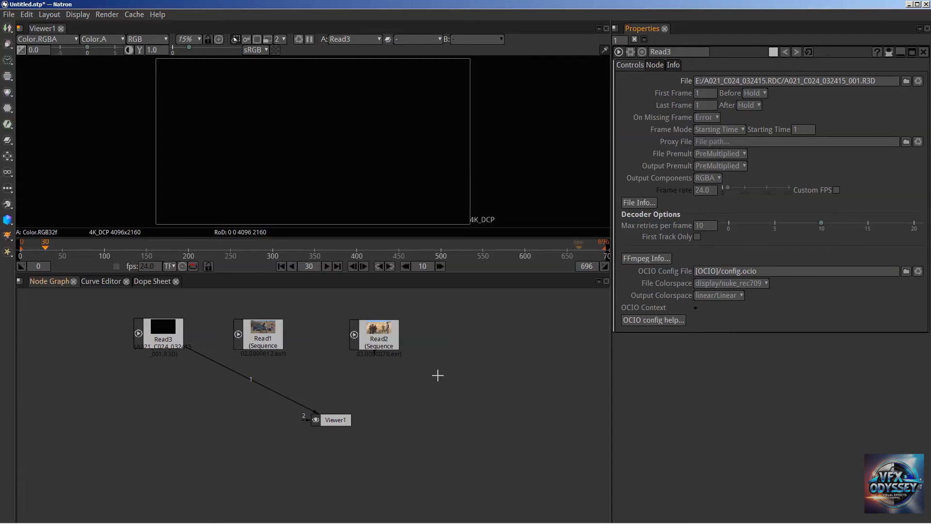
Look through the available node categories, including the image, channel, other and community nodes.
{"action": "left_click", "coordinate": [11, 30]}
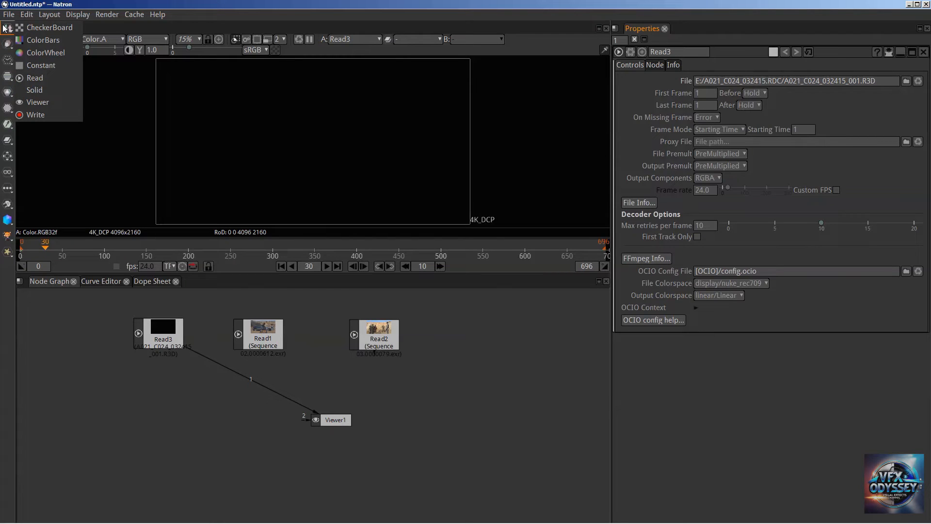
{"action": "mouse_move", "coordinate": [6, 77]}
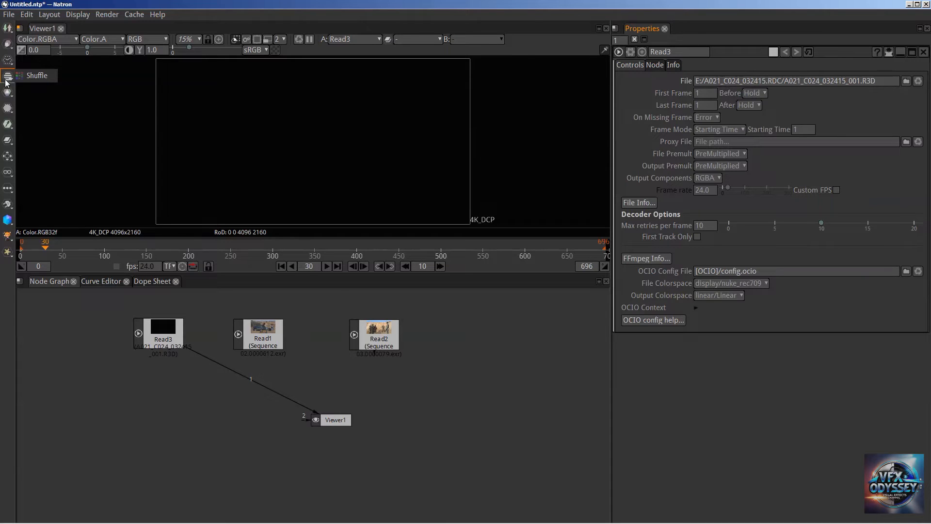
{"action": "mouse_move", "coordinate": [7, 93]}
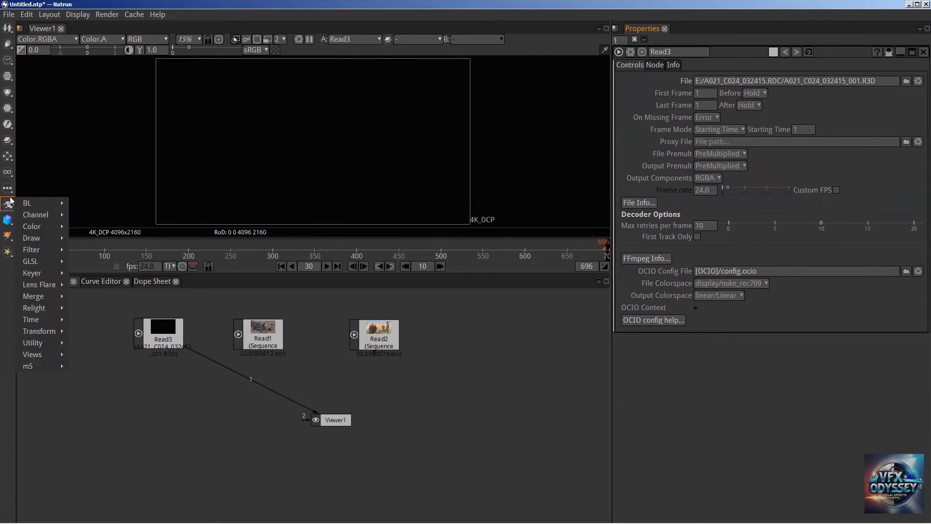
{"action": "mouse_move", "coordinate": [10, 162]}
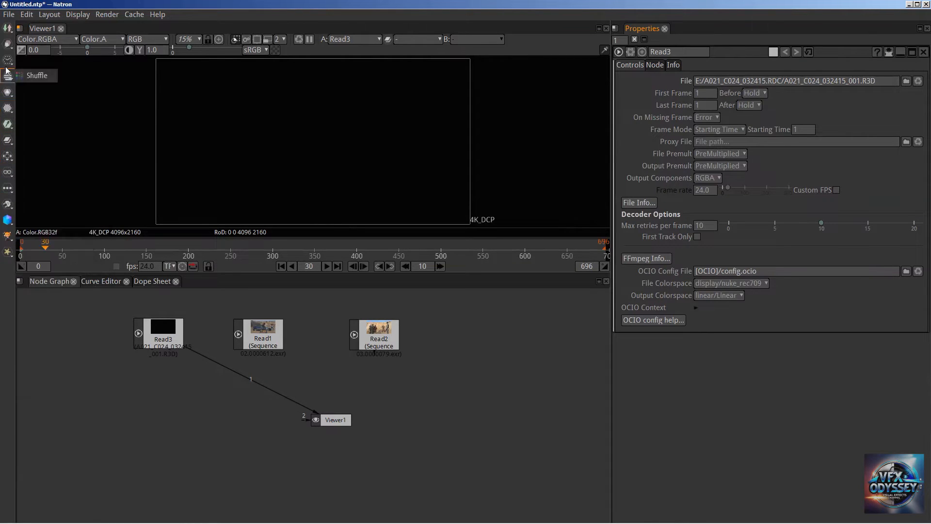
{"action": "mouse_move", "coordinate": [11, 187]}
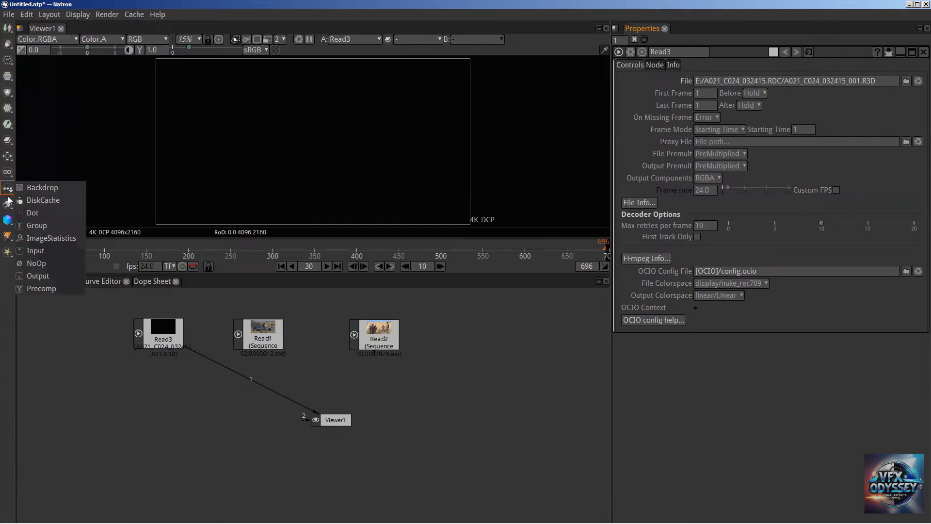
{"action": "mouse_move", "coordinate": [10, 27]}
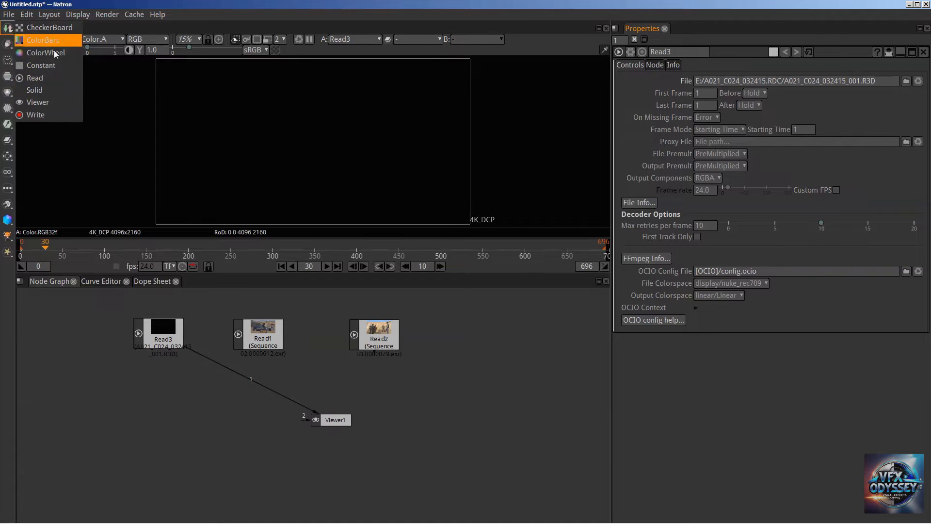
{"action": "left_click", "coordinate": [74, 357]}
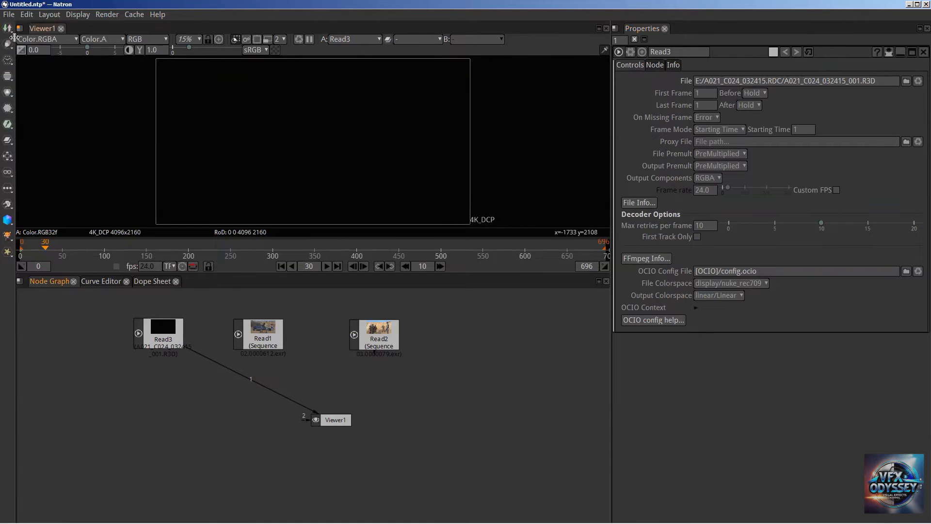
Add CheckerBoard, ColorBars and ColorWheel nodes to the node graph beside Read2.
{"action": "left_click", "coordinate": [8, 32]}
{"action": "left_click", "coordinate": [53, 33]}
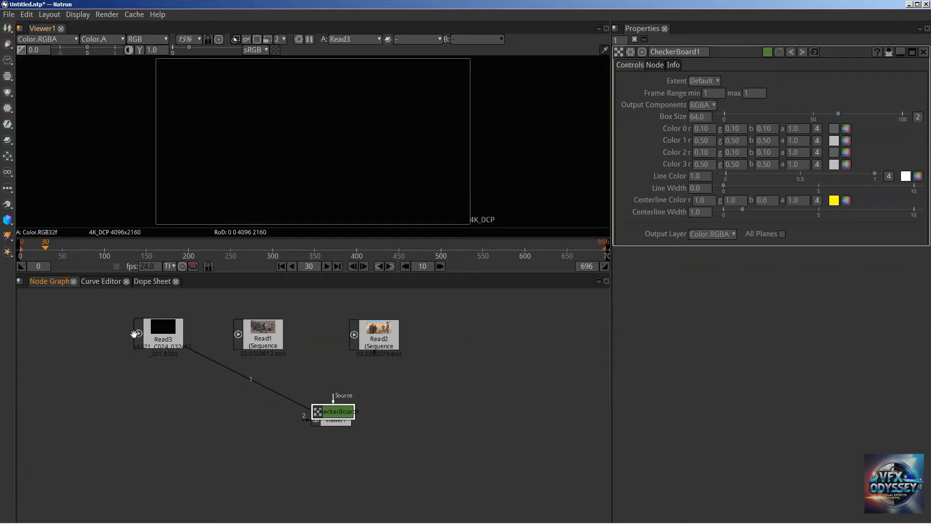
{"action": "left_click", "coordinate": [10, 29]}
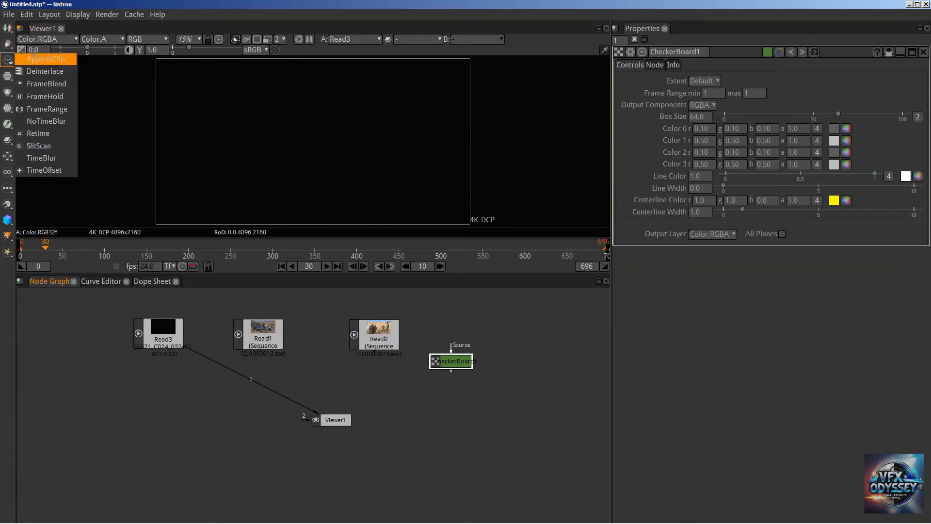
{"action": "mouse_move", "coordinate": [5, 30]}
{"action": "left_click", "coordinate": [37, 40]}
{"action": "left_click", "coordinate": [8, 28]}
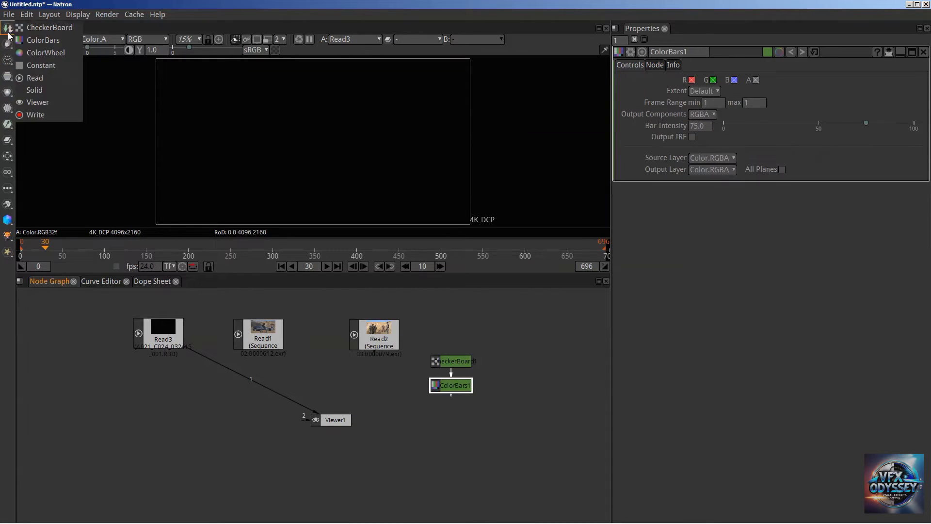
{"action": "left_click", "coordinate": [44, 52]}
Spread out the CheckerBoard, ColorBars and ColorWheel nodes and disconnect ColorBars and ColorWheel from their sources.
{"action": "left_click_drag", "start_coordinate": [454, 361], "coordinate": [527, 343]}
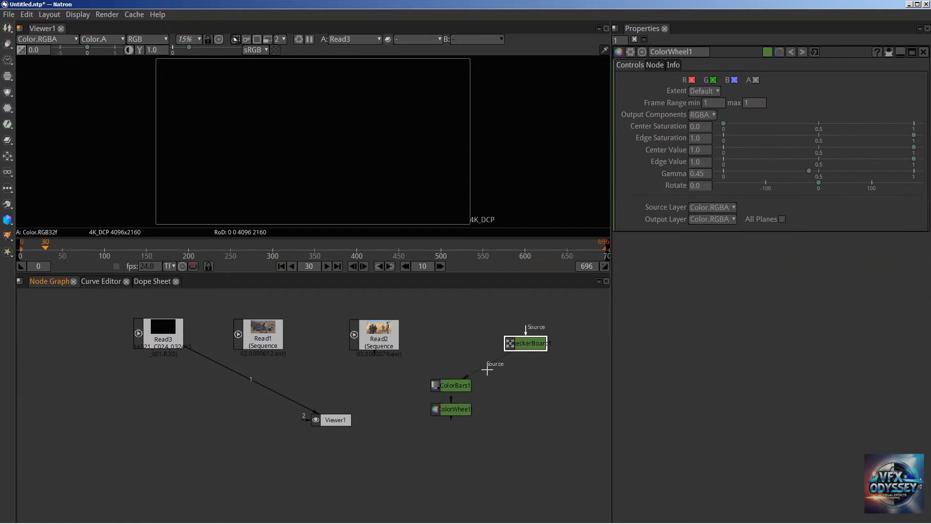
{"action": "left_click_drag", "start_coordinate": [451, 385], "coordinate": [451, 335]}
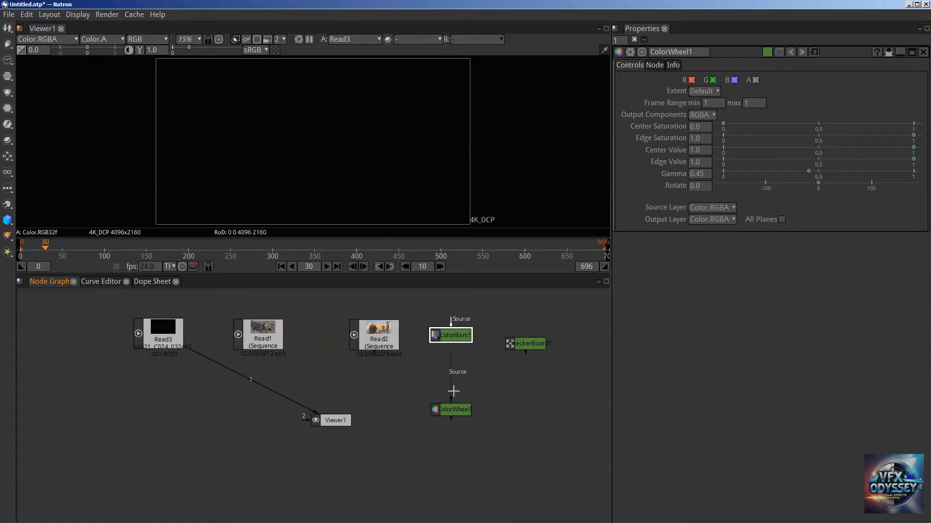
{"action": "left_click_drag", "start_coordinate": [448, 398], "coordinate": [557, 369]}
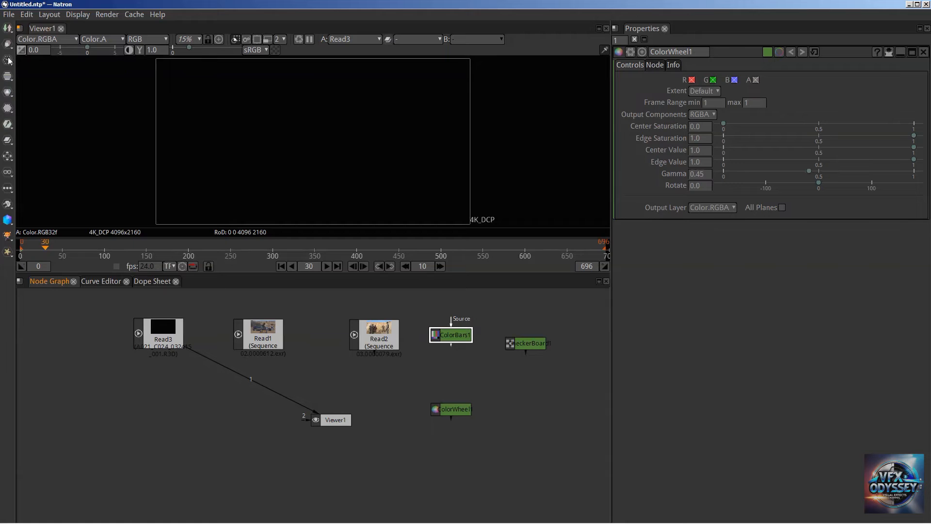
Add a Constant node below ColorBars and reroute its source connection to CheckerBoard.
{"action": "left_click", "coordinate": [8, 30]}
{"action": "left_click", "coordinate": [7, 60]}
{"action": "left_click", "coordinate": [8, 30]}
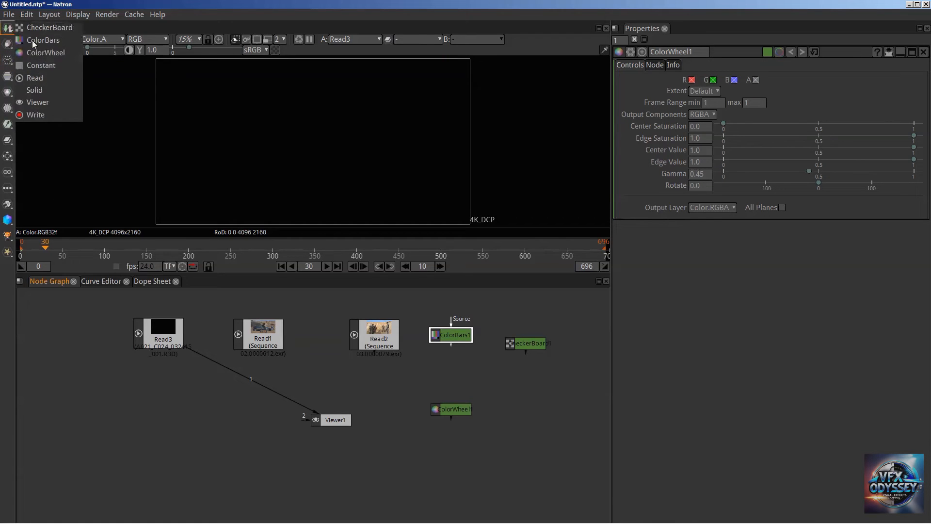
{"action": "left_click", "coordinate": [33, 67]}
{"action": "left_click_drag", "start_coordinate": [450, 332], "coordinate": [531, 341]}
Move Read3, Read1 and Read2 closer together at the left of the node graph, with Viewer1 below Read3.
{"action": "left_click_drag", "start_coordinate": [147, 332], "coordinate": [105, 323]}
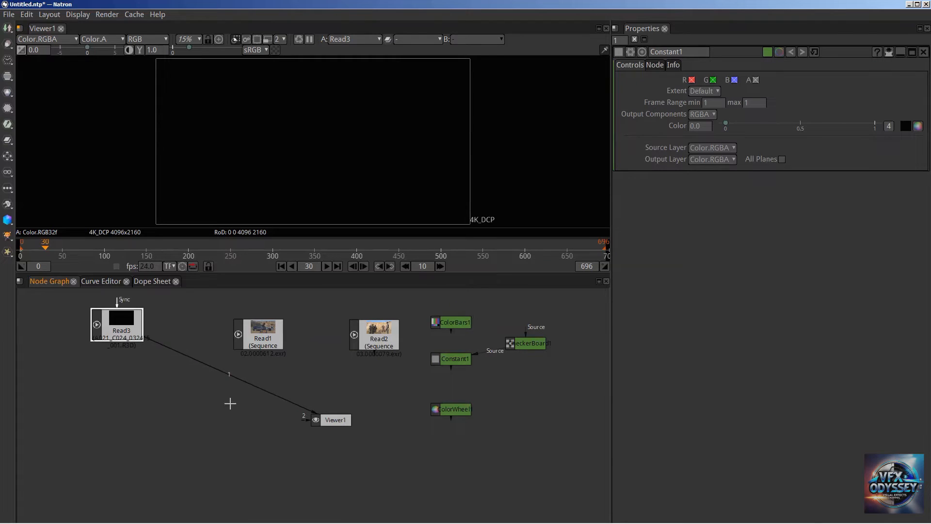
{"action": "left_click_drag", "start_coordinate": [341, 420], "coordinate": [130, 422]}
{"action": "left_click_drag", "start_coordinate": [263, 338], "coordinate": [200, 330]}
{"action": "left_click_drag", "start_coordinate": [381, 336], "coordinate": [286, 332]}
Shift ColorBars away from the Constant node and disconnect the Constant's source from CheckerBoard.
{"action": "left_click", "coordinate": [7, 29]}
{"action": "left_click", "coordinate": [453, 339]}
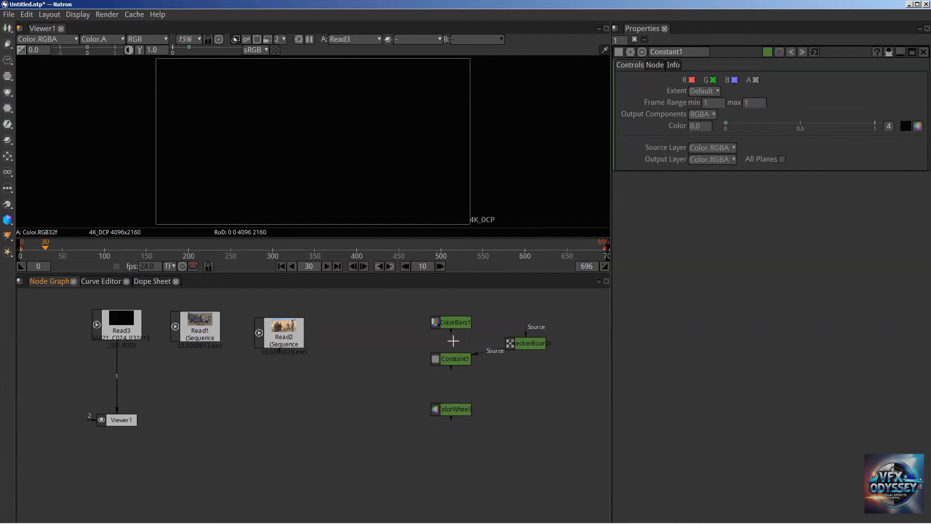
{"action": "left_click_drag", "start_coordinate": [453, 322], "coordinate": [418, 333]}
{"action": "left_click_drag", "start_coordinate": [475, 356], "coordinate": [570, 406]}
Move ColorBars beside Read2, connect Viewer1's first input to it, and reposition Viewer1 below Read2.
{"action": "left_click_drag", "start_coordinate": [418, 334], "coordinate": [469, 331]}
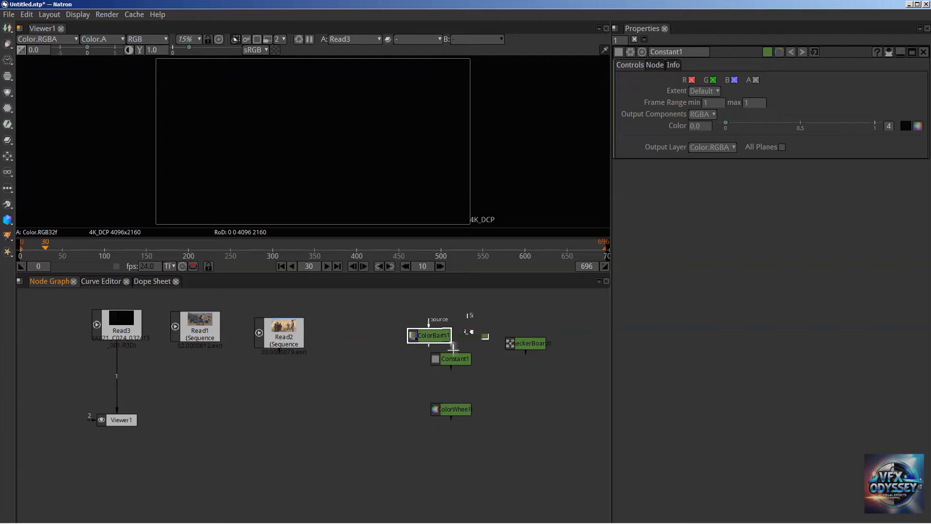
{"action": "left_click_drag", "start_coordinate": [109, 421], "coordinate": [388, 338]}
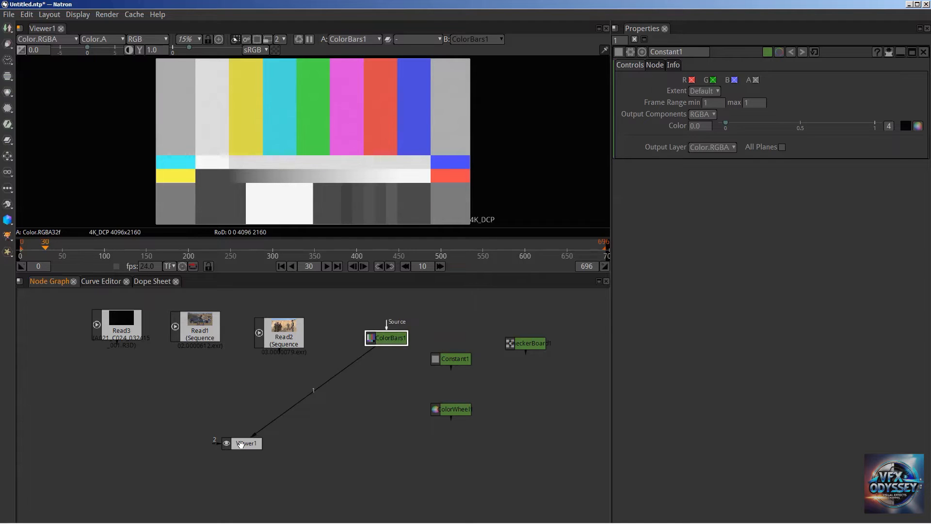
{"action": "left_click_drag", "start_coordinate": [238, 445], "coordinate": [306, 439]}
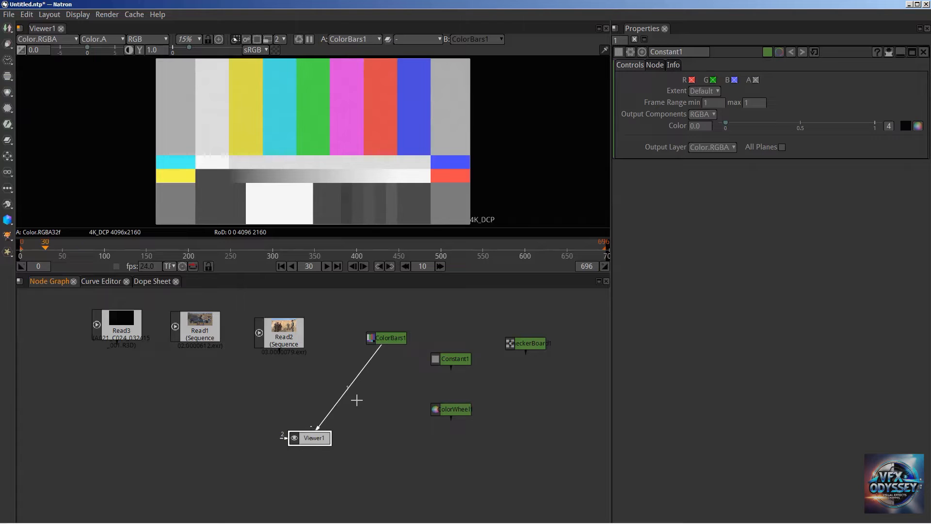
Disconnect Viewer1 from ColorBars and set the Constant node's color to orange with red 170, green 85, blue 0.
{"action": "left_click_drag", "start_coordinate": [328, 418], "coordinate": [455, 366]}
{"action": "left_click", "coordinate": [905, 126]}
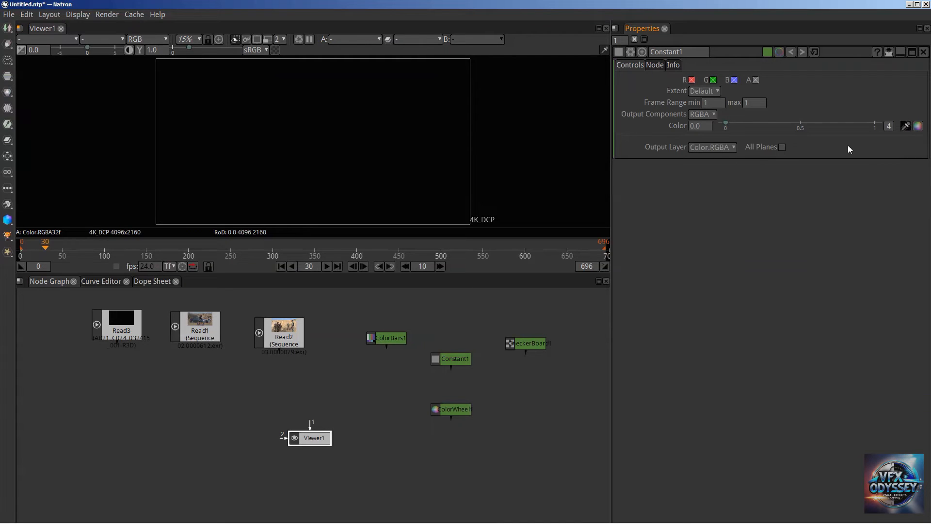
{"action": "left_click", "coordinate": [921, 126]}
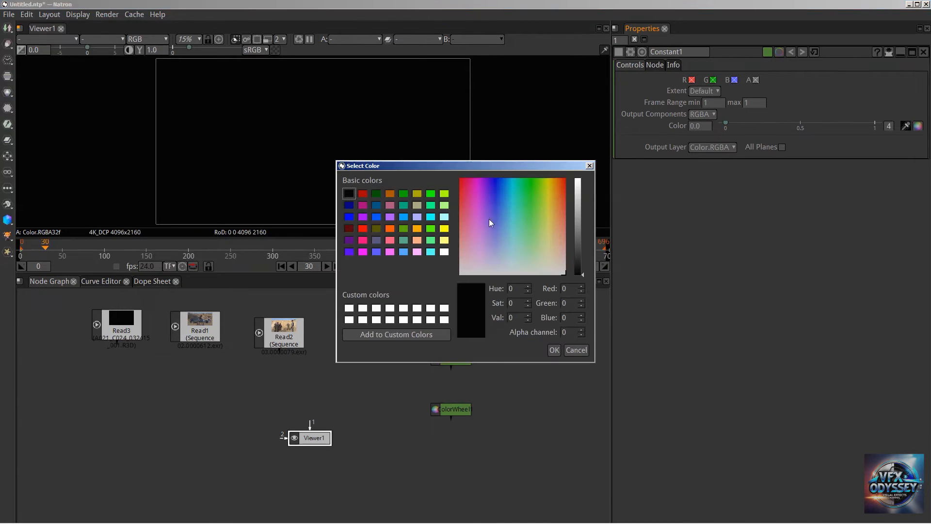
{"action": "left_click", "coordinate": [390, 193]}
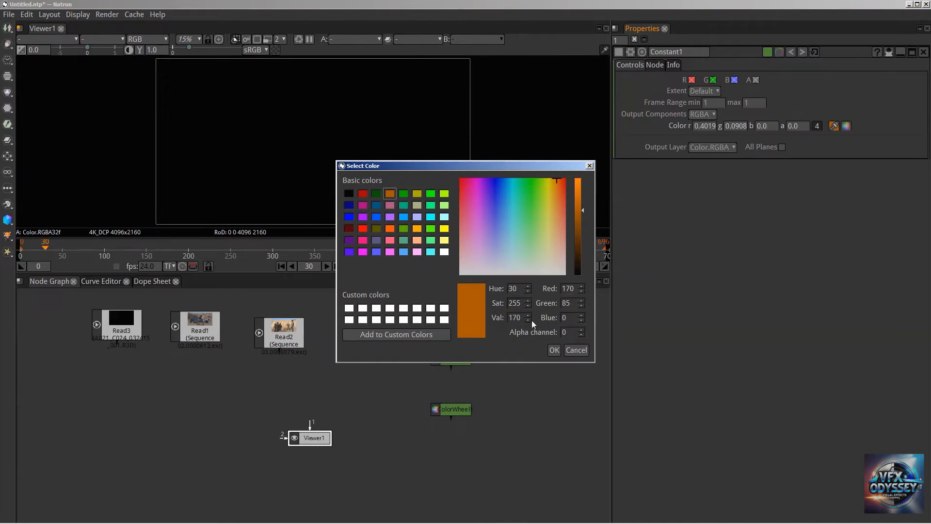
{"action": "left_click", "coordinate": [554, 349]}
Connect Viewer1's first input to Constant1, then place Viewer1 below CheckerBoard and Constant1 below ColorBars.
{"action": "left_click_drag", "start_coordinate": [313, 424], "coordinate": [497, 365]}
{"action": "left_click_drag", "start_coordinate": [309, 433], "coordinate": [459, 360]}
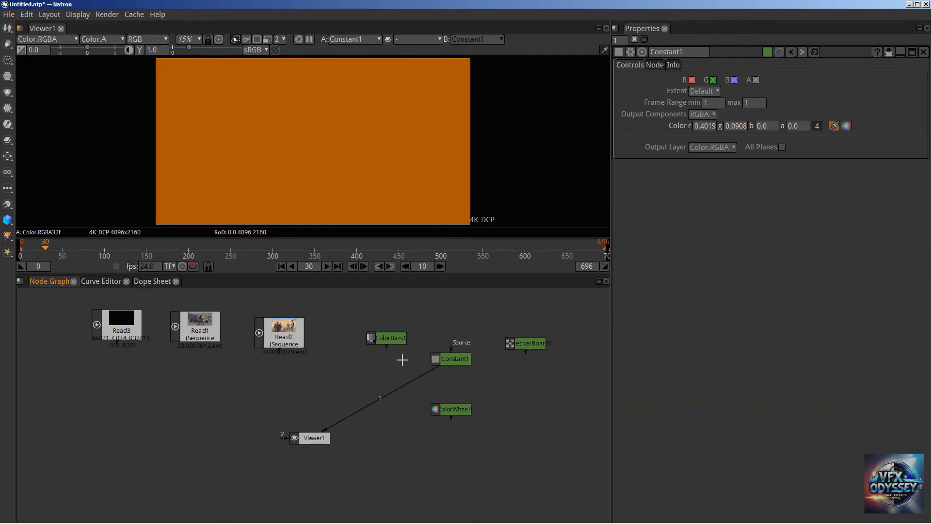
{"action": "left_click_drag", "start_coordinate": [296, 439], "coordinate": [512, 428]}
{"action": "left_click_drag", "start_coordinate": [450, 359], "coordinate": [407, 360]}
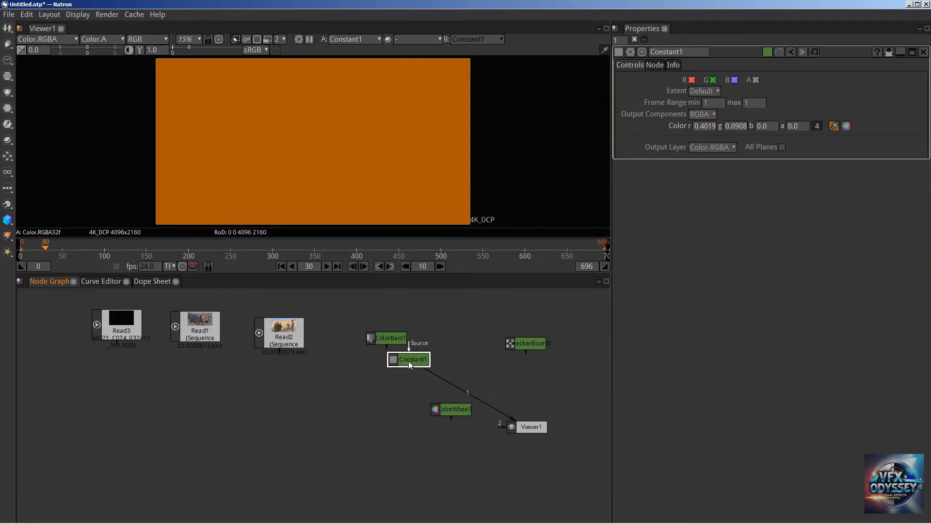
Show CheckerBoard in Viewer1, move ColorWheel between ColorBars and CheckerBoard, and switch Viewer1's first input to ColorWheel.
{"action": "left_click_drag", "start_coordinate": [428, 370], "coordinate": [528, 346]}
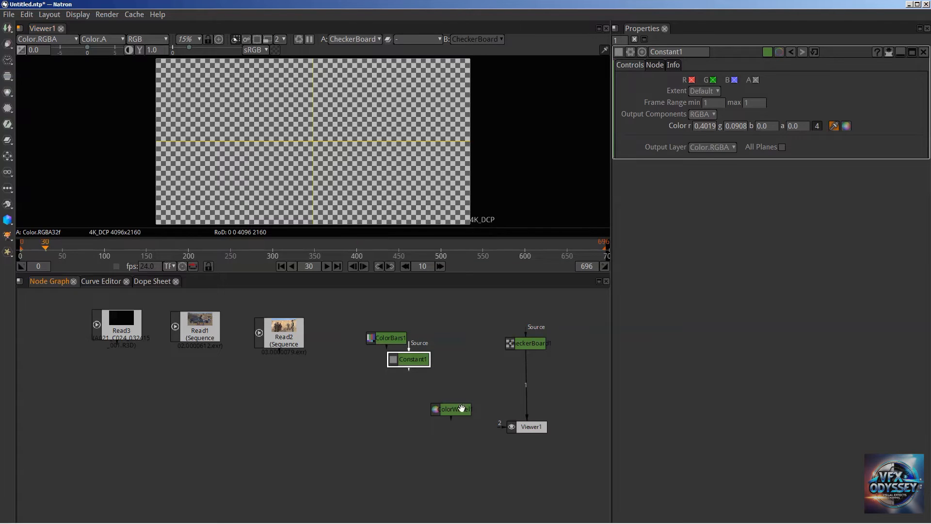
{"action": "left_click_drag", "start_coordinate": [458, 409], "coordinate": [460, 341]}
{"action": "left_click_drag", "start_coordinate": [526, 359], "coordinate": [448, 345]}
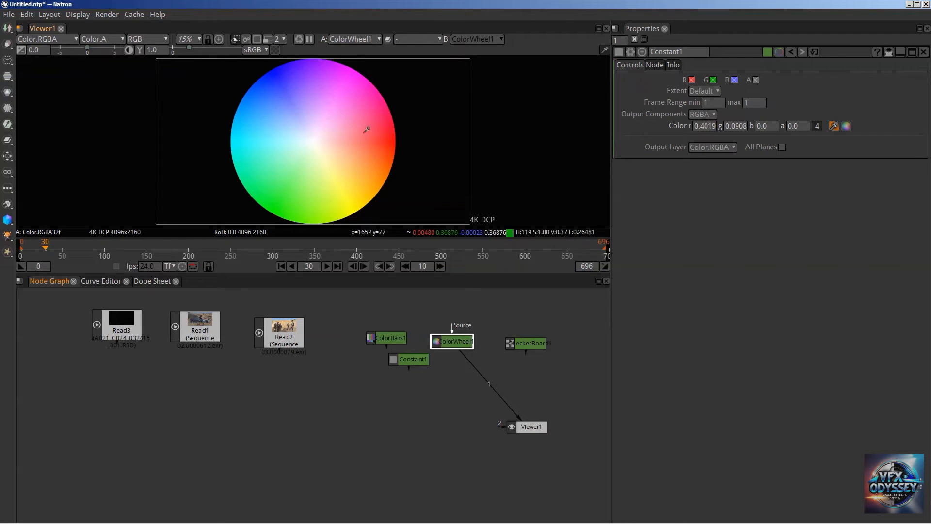
Arrange Constant, ColorBars, ColorWheel and CheckerBoard in one row and move Read1 below Read3.
{"action": "left_click_drag", "start_coordinate": [459, 345], "coordinate": [465, 326]}
{"action": "left_click_drag", "start_coordinate": [515, 341], "coordinate": [510, 319]}
{"action": "left_click_drag", "start_coordinate": [388, 338], "coordinate": [398, 322]}
{"action": "left_click_drag", "start_coordinate": [402, 359], "coordinate": [344, 322]}
{"action": "left_click_drag", "start_coordinate": [194, 330], "coordinate": [81, 351]}
{"action": "left_click_drag", "start_coordinate": [355, 324], "coordinate": [558, 320]}
{"action": "left_click", "coordinate": [359, 324]}
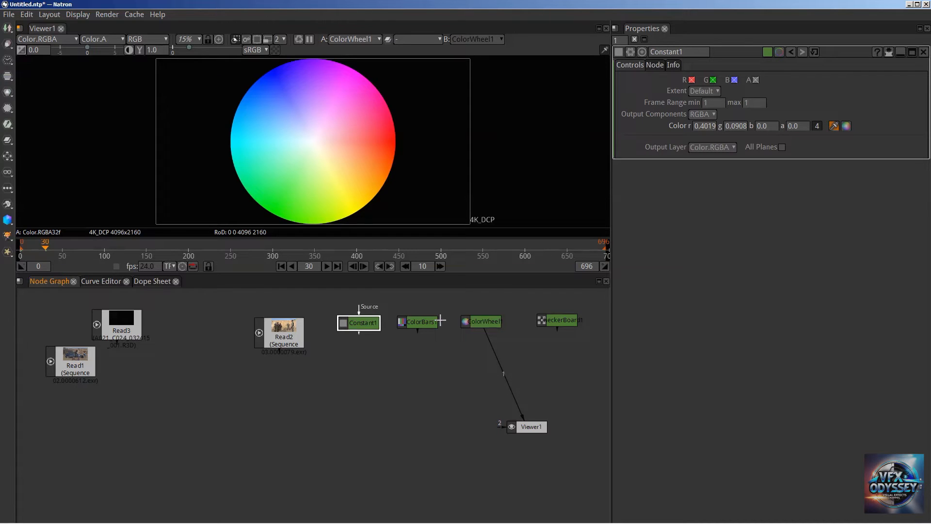
{"action": "left_click_drag", "start_coordinate": [365, 325], "coordinate": [412, 319]}
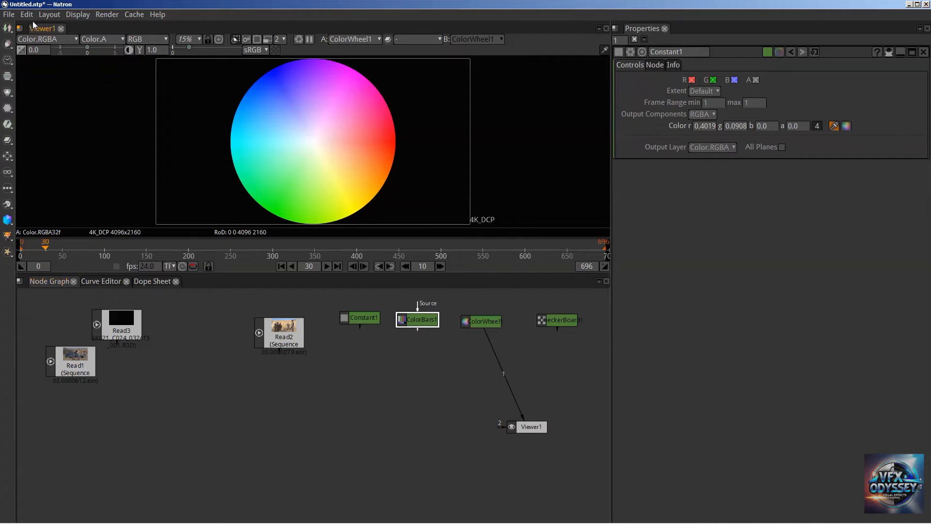
Examine which nodes the Draw, Time, Channel, Color and Keyer categories offer.
{"action": "left_click", "coordinate": [11, 49]}
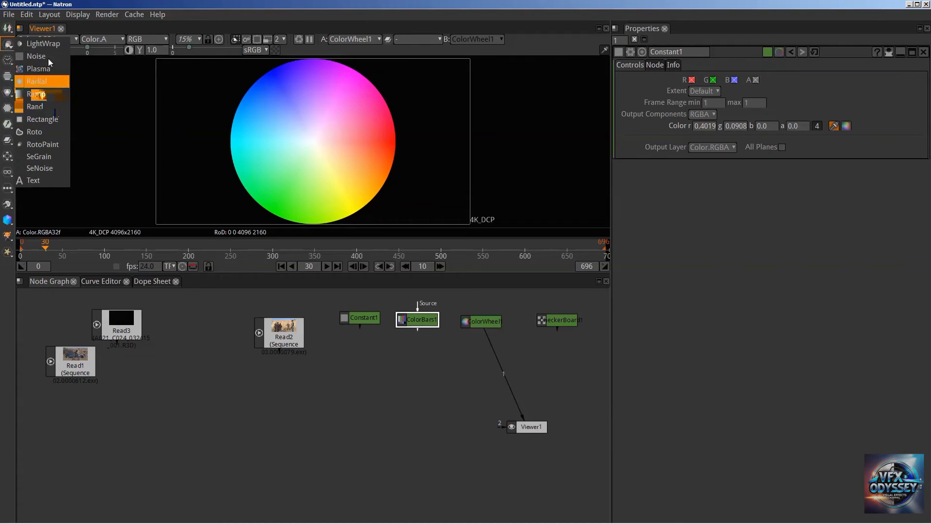
{"action": "left_click", "coordinate": [49, 5]}
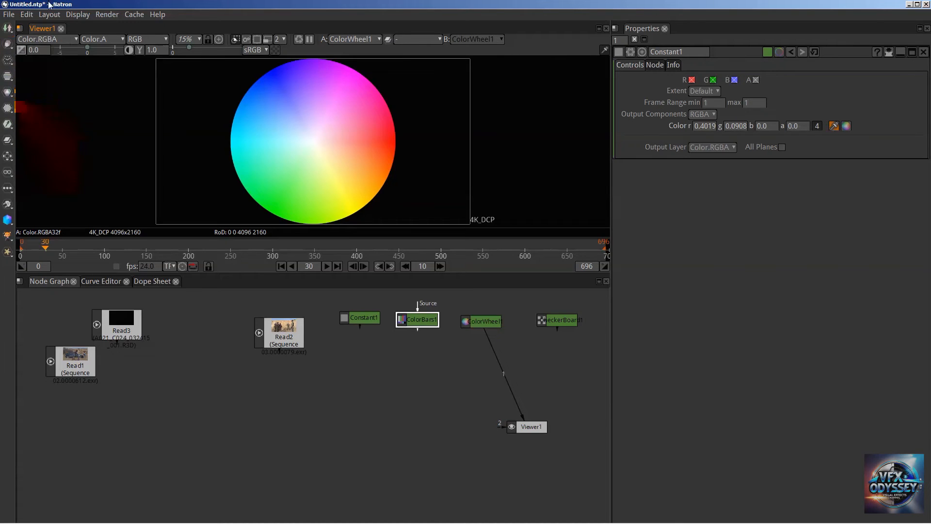
{"action": "left_click", "coordinate": [11, 67]}
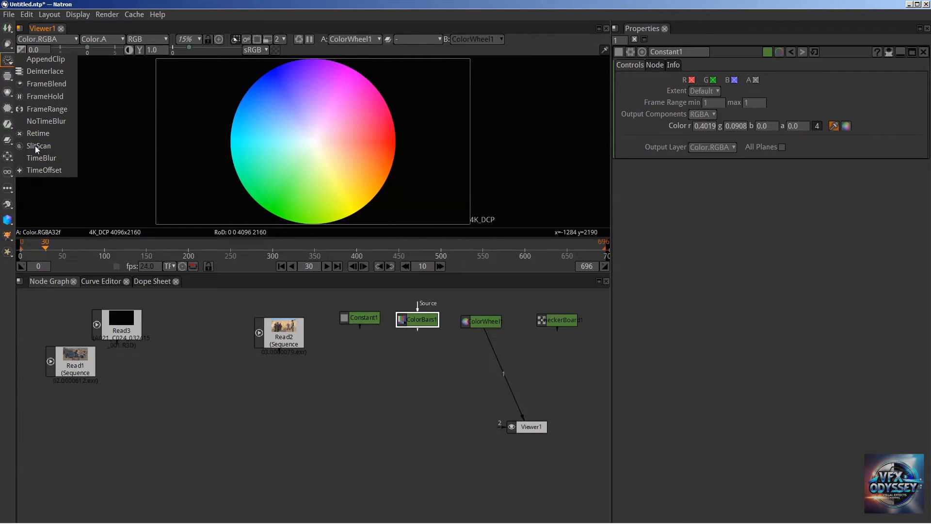
{"action": "left_click", "coordinate": [10, 78]}
{"action": "left_click", "coordinate": [64, 6]}
{"action": "left_click", "coordinate": [13, 80]}
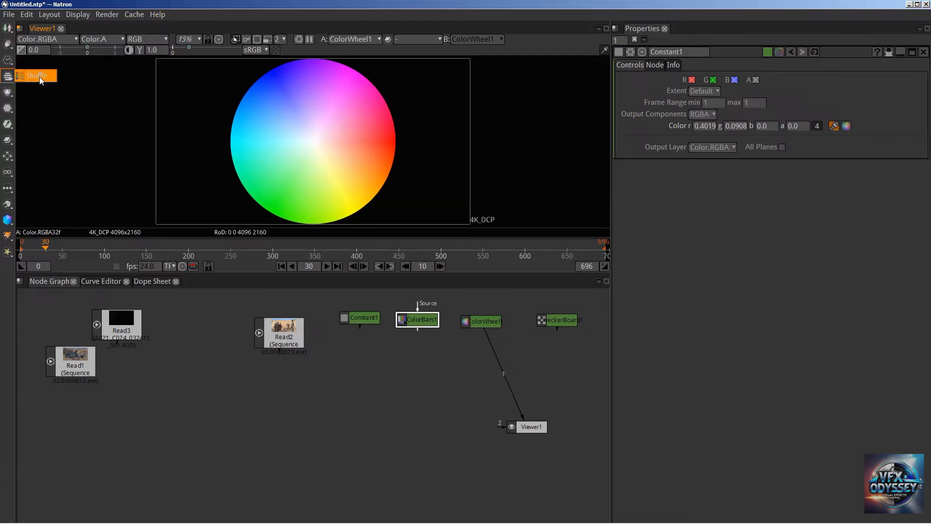
{"action": "left_click", "coordinate": [48, 3]}
{"action": "left_click", "coordinate": [9, 95]}
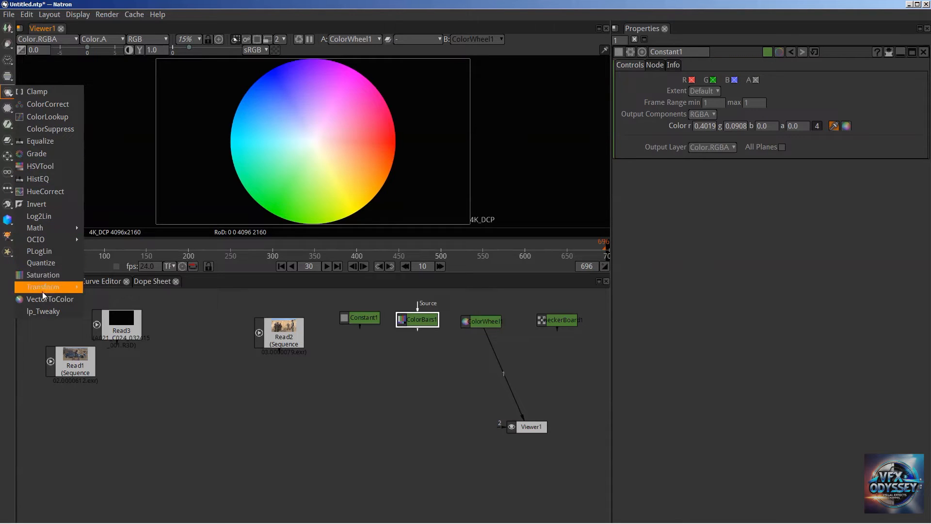
{"action": "left_click", "coordinate": [113, 4]}
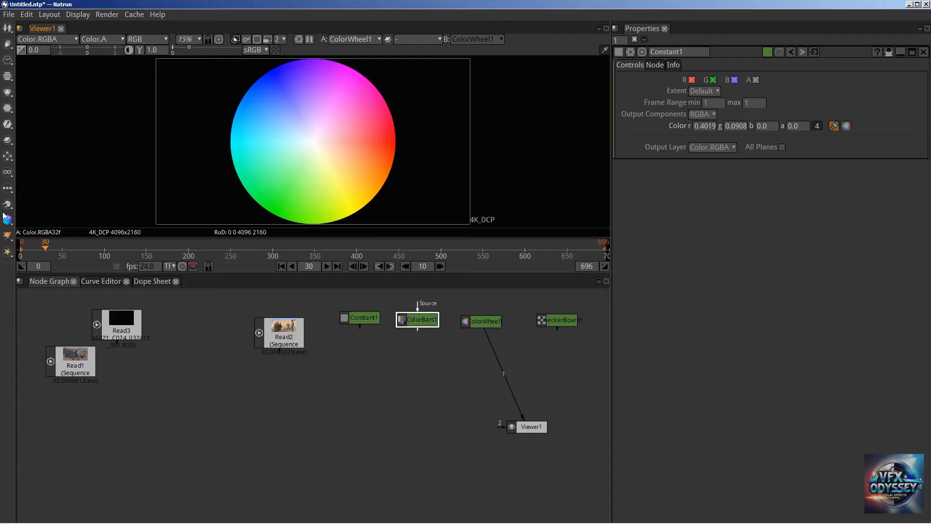
{"action": "left_click", "coordinate": [12, 131]}
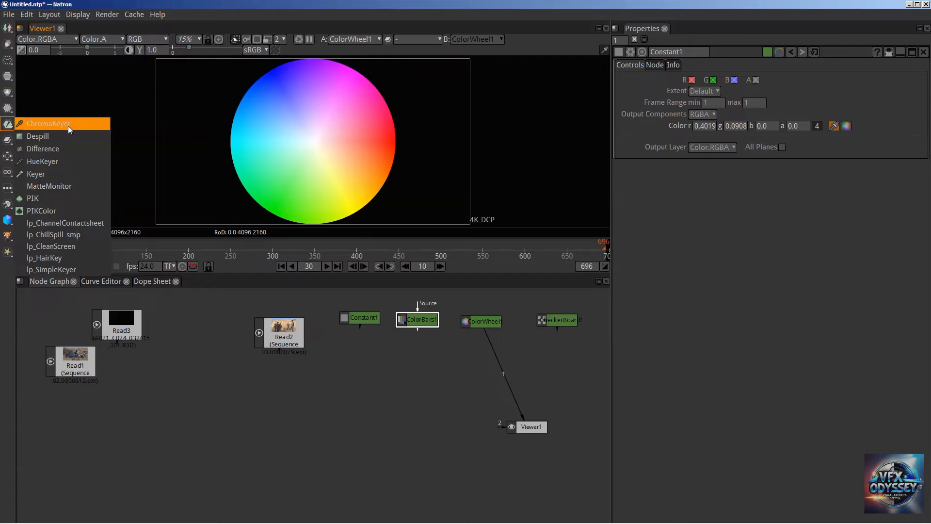
{"action": "left_click", "coordinate": [82, 3]}
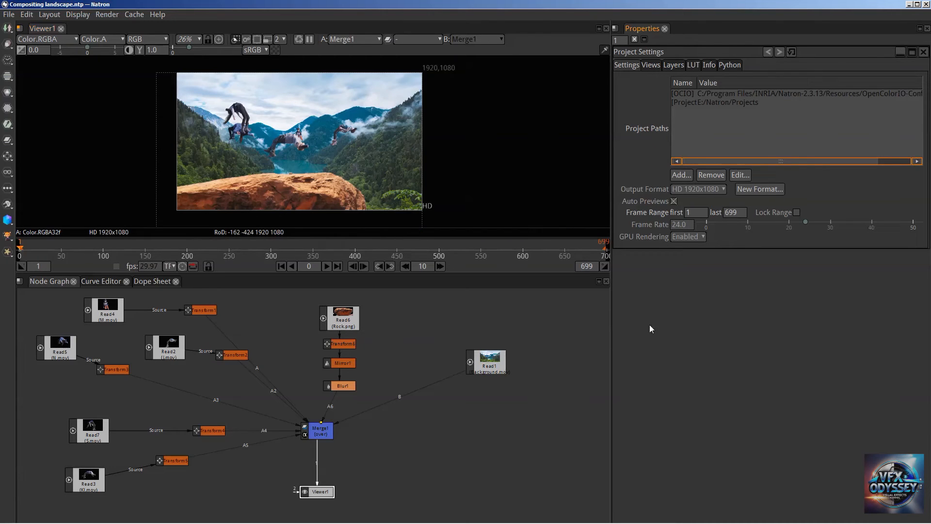
Split the Viewer1 pane horizontally, fit the image in Viewer1, and create a new viewer in the empty pane.
{"action": "left_click", "coordinate": [20, 30]}
{"action": "left_click", "coordinate": [39, 46]}
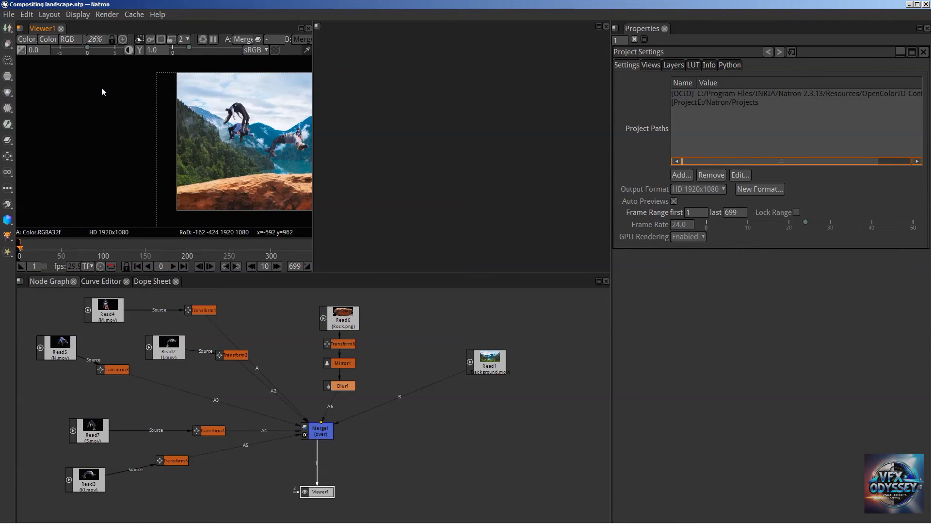
{"action": "key", "text": "f"}
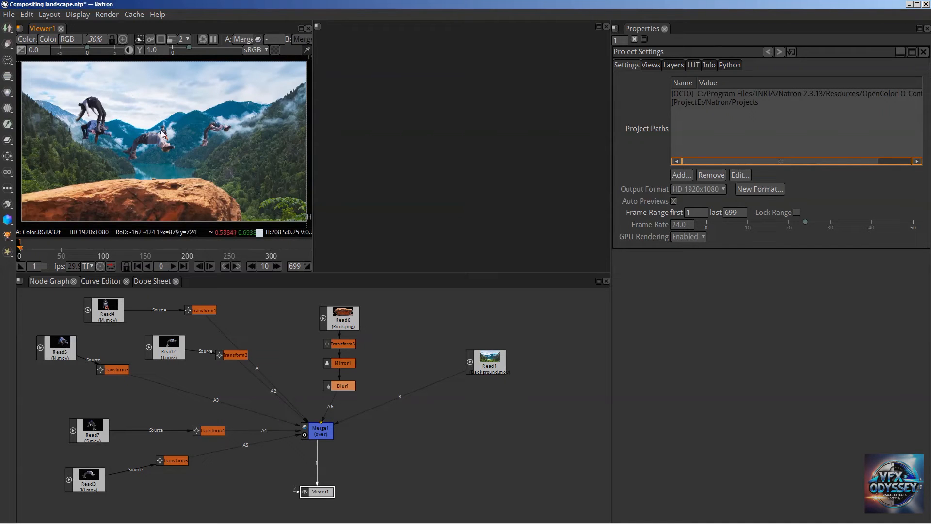
{"action": "left_click", "coordinate": [317, 27]}
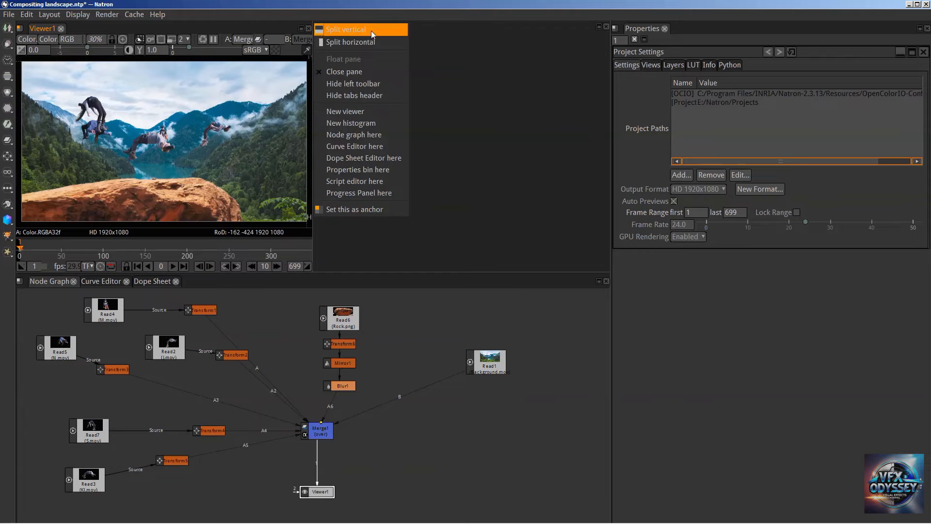
{"action": "left_click", "coordinate": [359, 112]}
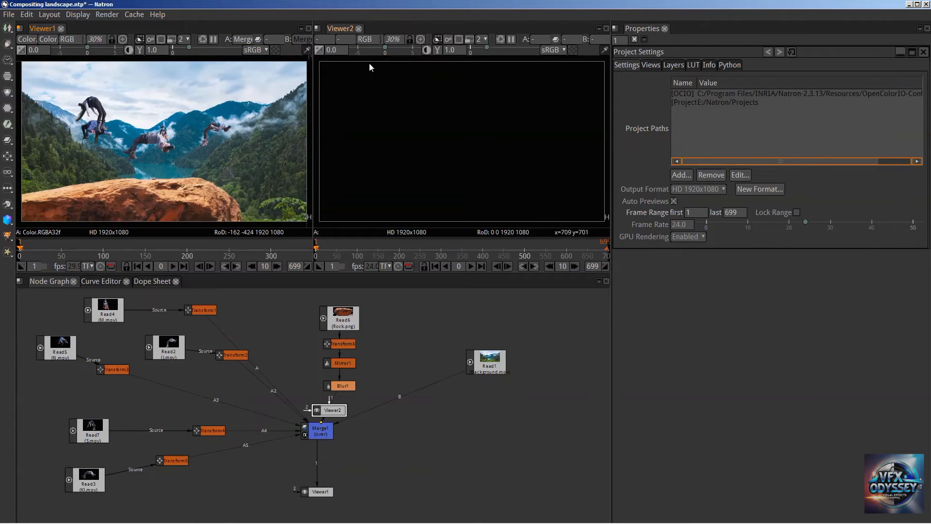
Place Viewer2 below Read1 in the node graph and connect its first input to Read3.
{"action": "left_click_drag", "start_coordinate": [327, 412], "coordinate": [489, 370]}
{"action": "left_click_drag", "start_coordinate": [554, 375], "coordinate": [436, 407]}
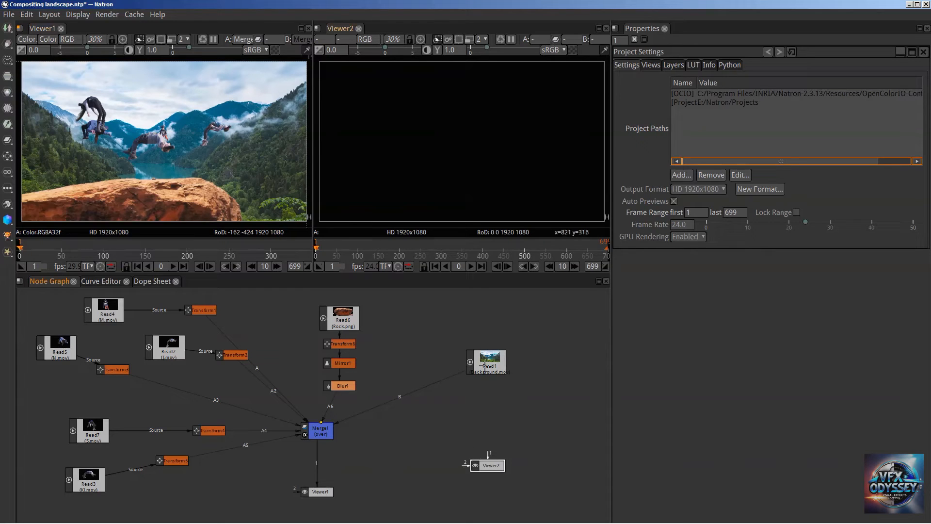
{"action": "left_click_drag", "start_coordinate": [487, 454], "coordinate": [461, 372]}
{"action": "left_click_drag", "start_coordinate": [516, 403], "coordinate": [85, 482]}
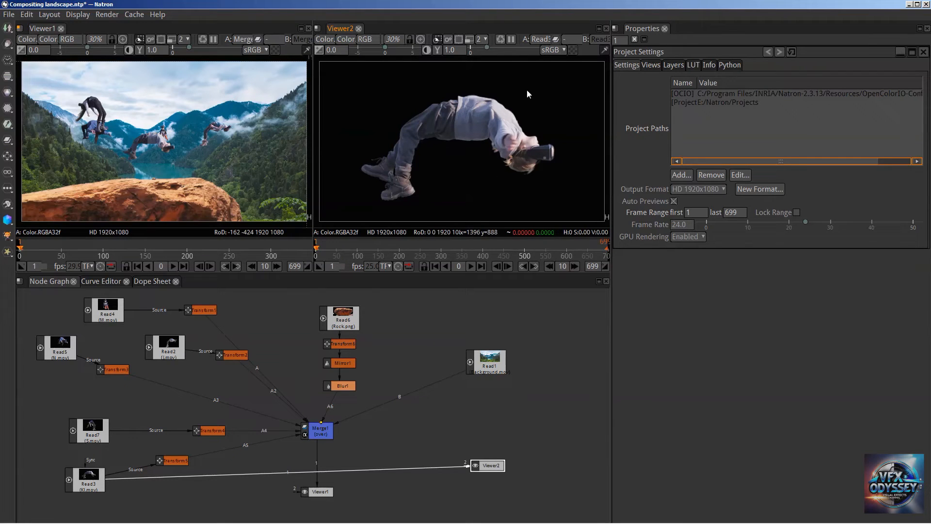
Inspect Read3's alpha, red, green and blue channels in Viewer2, and return the display to RGB.
{"action": "left_click", "coordinate": [369, 42]}
{"action": "left_click", "coordinate": [374, 106]}
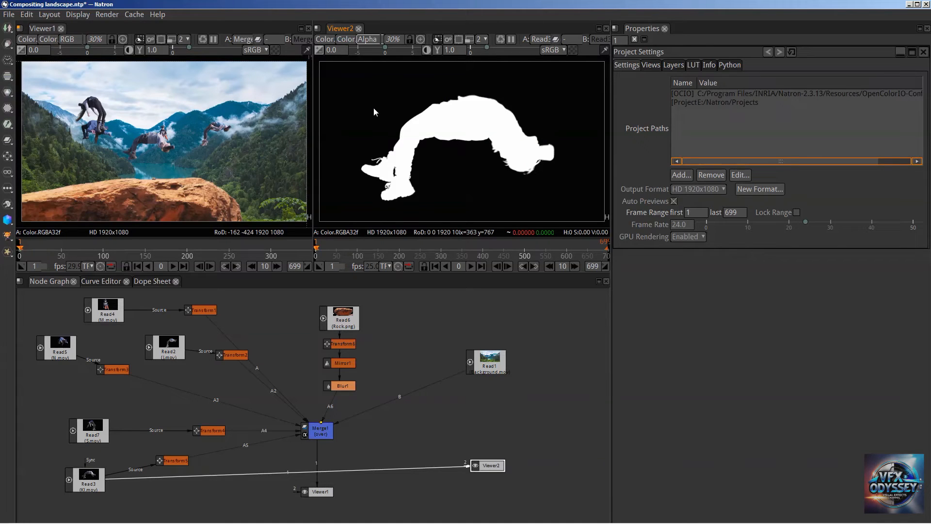
{"action": "left_click", "coordinate": [370, 40]}
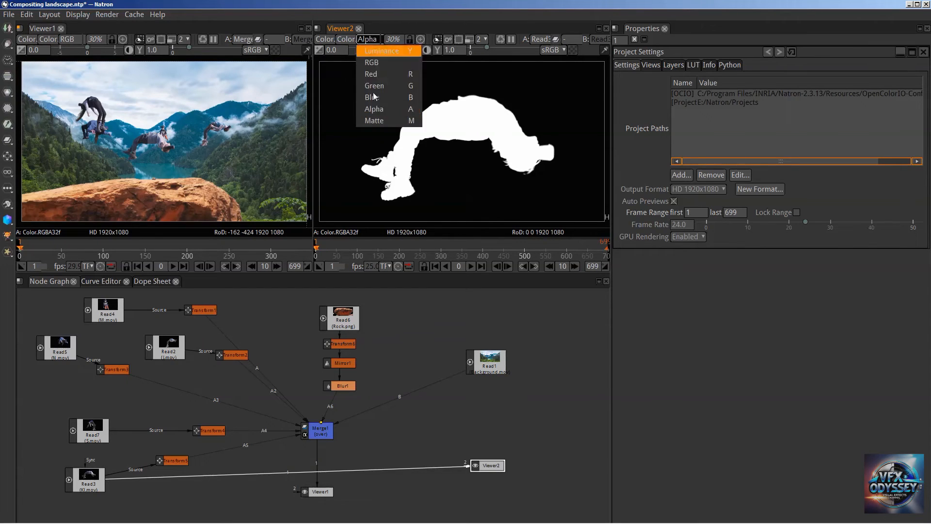
{"action": "left_click", "coordinate": [372, 74]}
{"action": "left_click", "coordinate": [372, 41]}
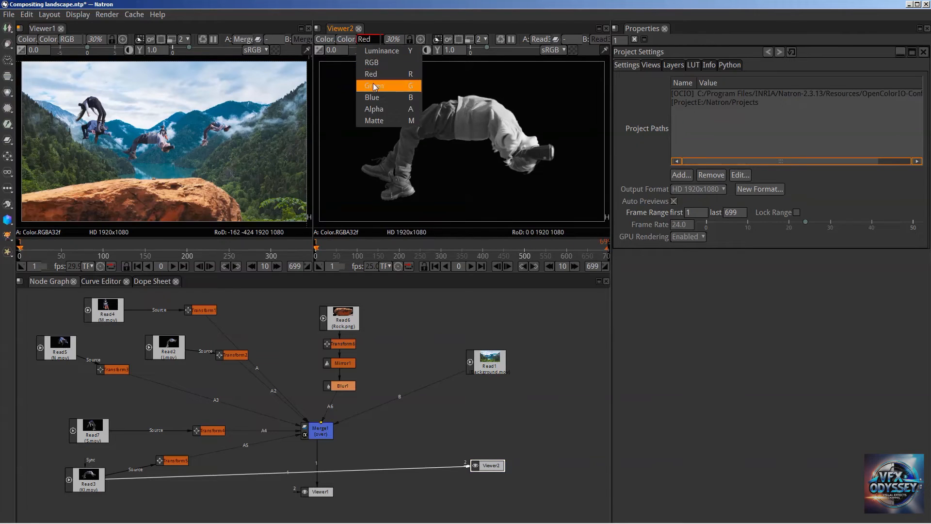
{"action": "left_click", "coordinate": [373, 86]}
{"action": "left_click", "coordinate": [369, 39]}
{"action": "left_click", "coordinate": [377, 98]}
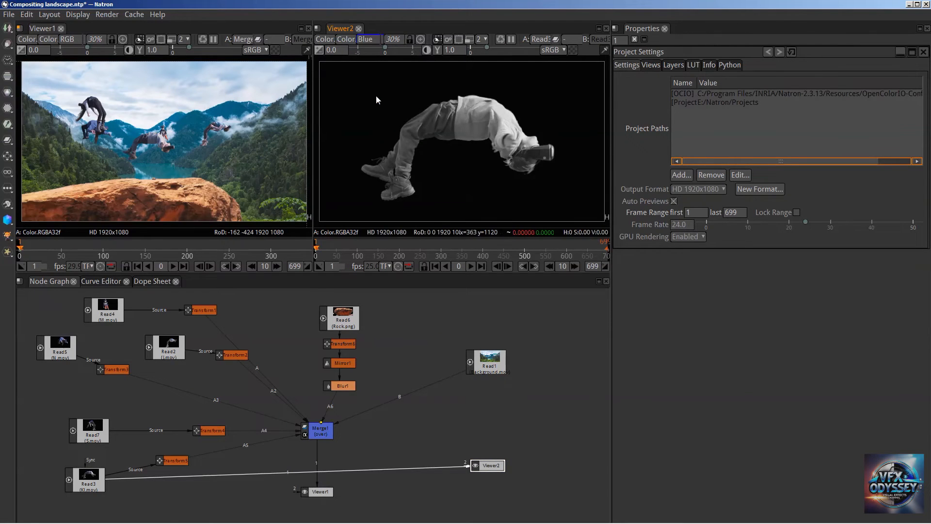
{"action": "left_click", "coordinate": [370, 40]}
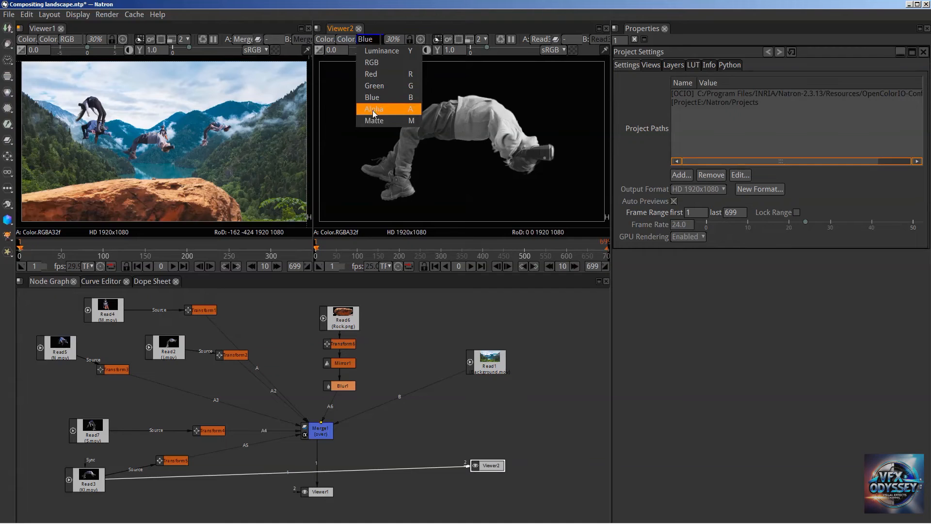
{"action": "left_click", "coordinate": [374, 111]}
{"action": "left_click", "coordinate": [368, 39]}
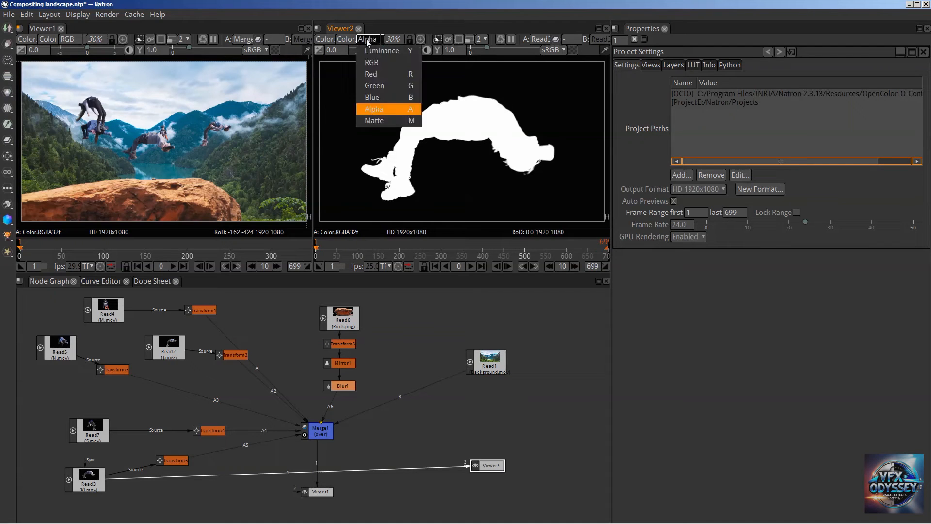
{"action": "left_click", "coordinate": [374, 62]}
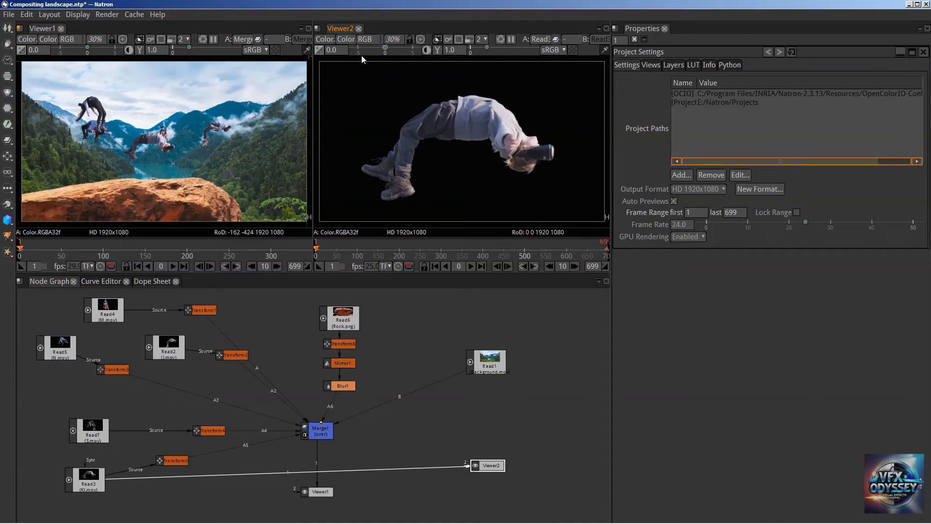
Try a viewer gamma of about 2.32 in Viewer2 and turn the gamma adjustment back off.
{"action": "left_click", "coordinate": [438, 50]}
{"action": "mouse_move", "coordinate": [487, 47]}
{"action": "left_mouse_down"}
{"action": "mouse_move", "coordinate": [528, 48]}
{"action": "mouse_move", "coordinate": [490, 44]}
{"action": "left_mouse_up"}
{"action": "left_click_drag", "start_coordinate": [501, 45], "coordinate": [509, 45]}
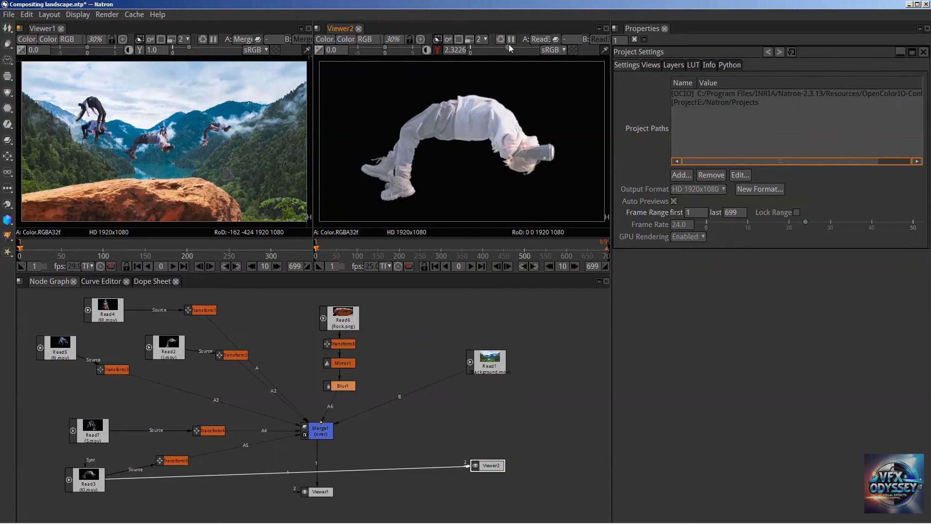
{"action": "left_click", "coordinate": [437, 50]}
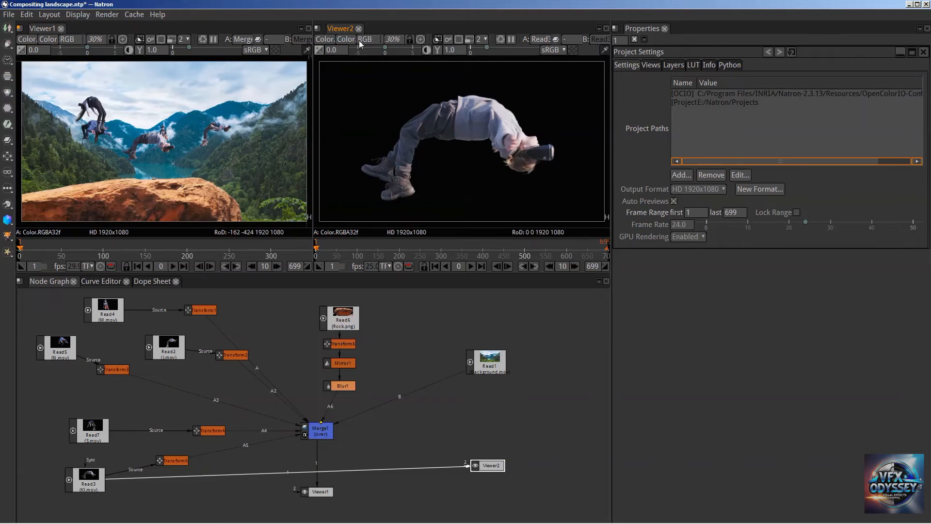
Adjust the divider between the two viewers, and close Viewer2 together with its emptied pane.
{"action": "left_click_drag", "start_coordinate": [312, 84], "coordinate": [184, 77]}
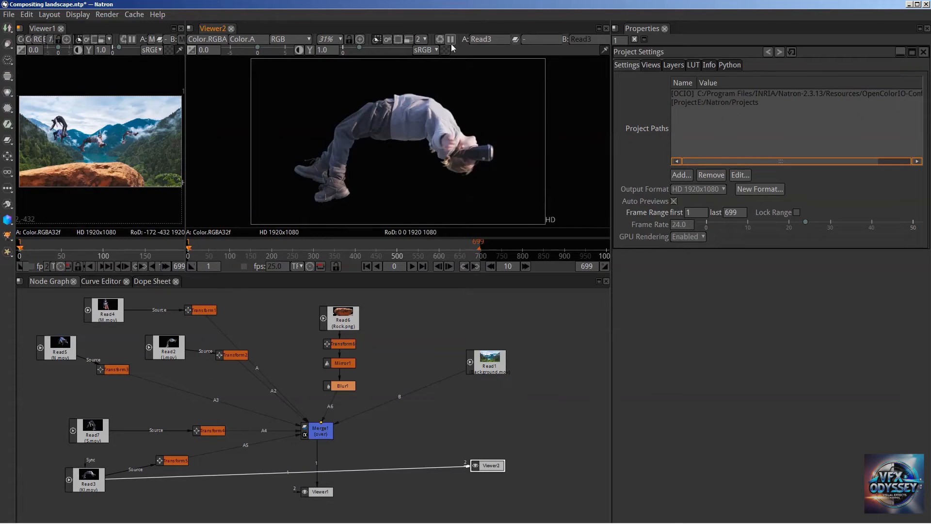
{"action": "left_click_drag", "start_coordinate": [184, 100], "coordinate": [345, 99]}
{"action": "left_click", "coordinate": [390, 29]}
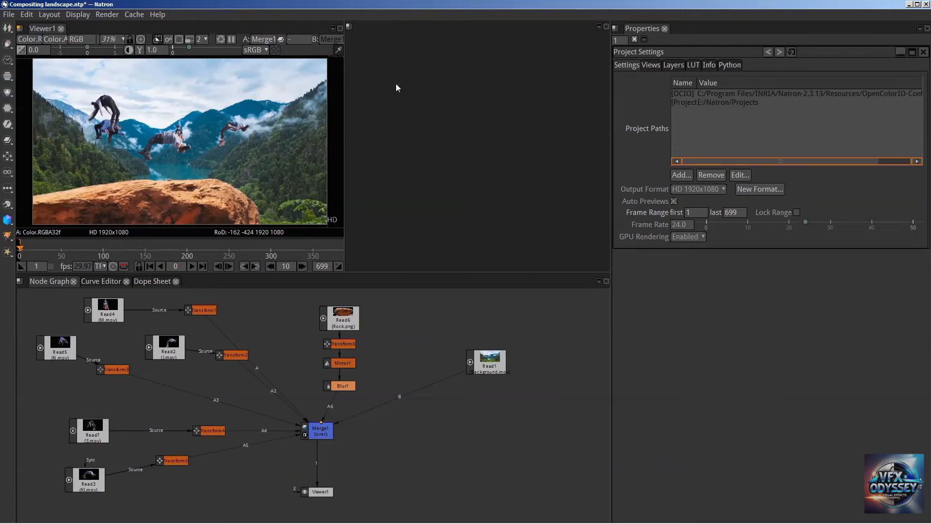
{"action": "left_click", "coordinate": [348, 26]}
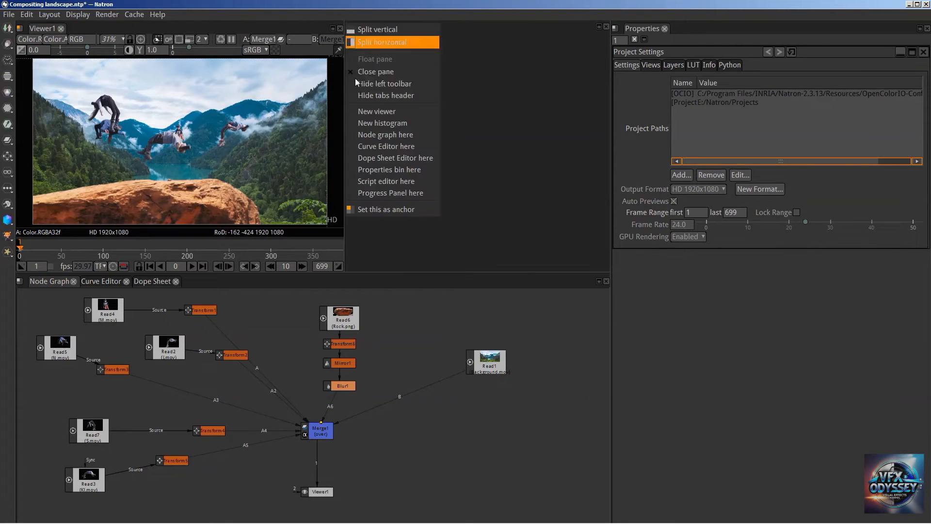
{"action": "left_click", "coordinate": [375, 71]}
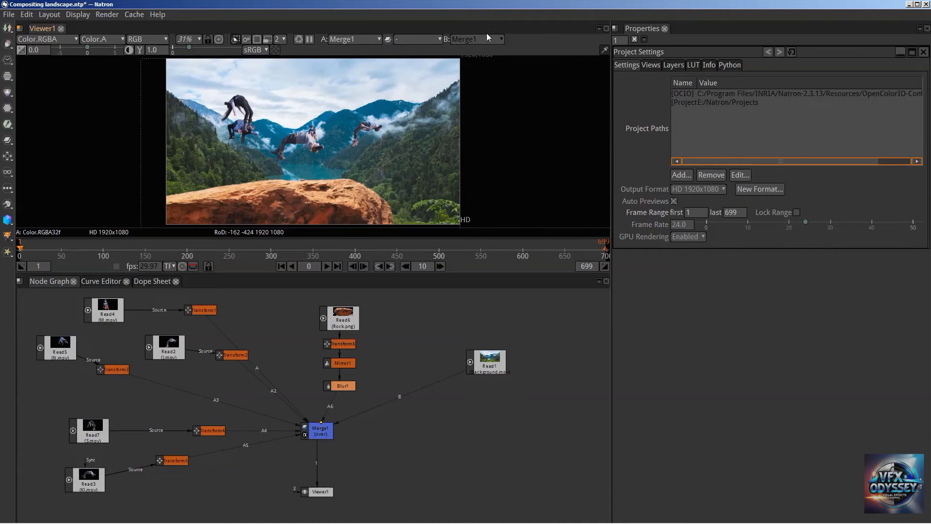
Switch to the Untitled.ntp project and place Read1 between Read3 and Read2 in the node graph.
{"action": "key", "text": "alt+Tab"}
{"action": "key", "text": "alt+Tab"}
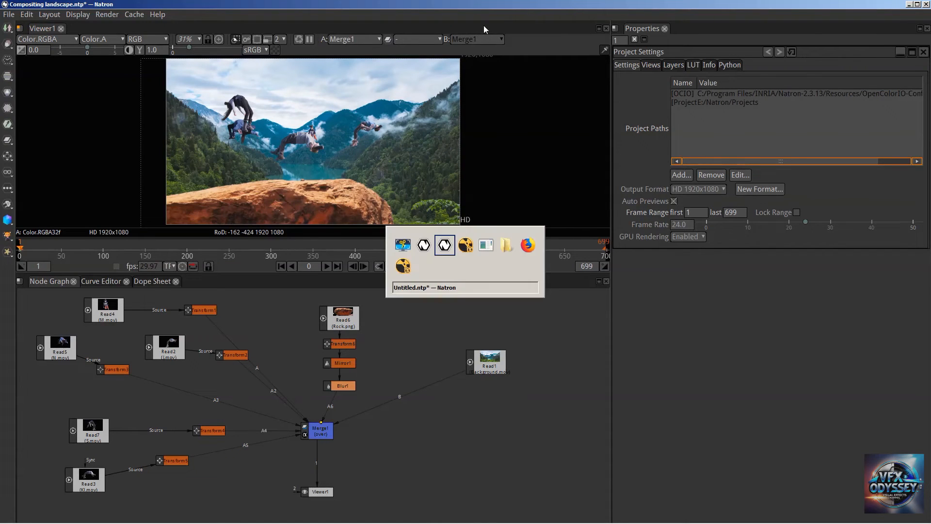
{"action": "key", "text": "alt+shift+Tab"}
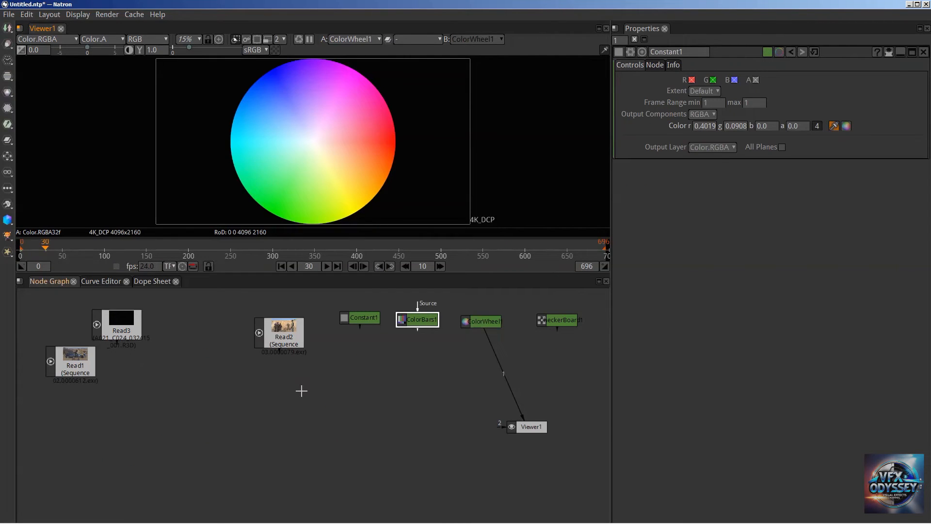
{"action": "left_click_drag", "start_coordinate": [88, 361], "coordinate": [216, 331]}
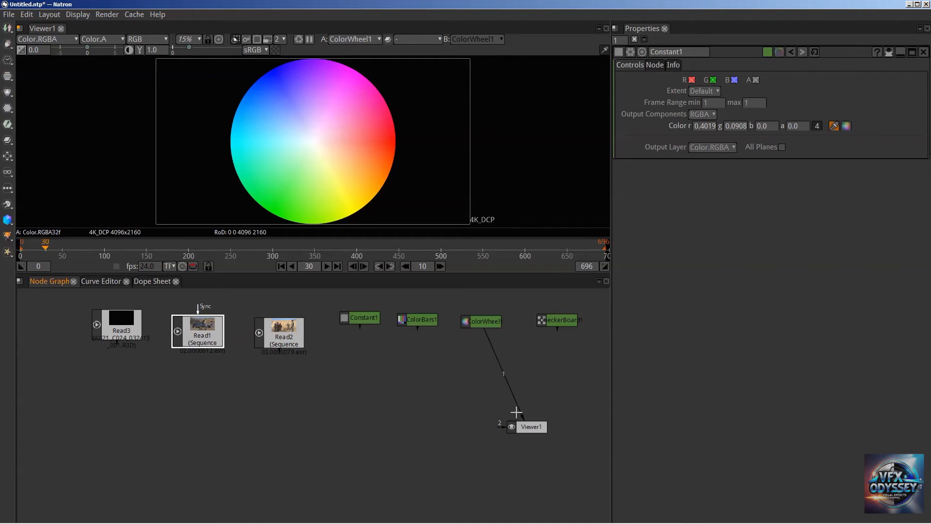
Connect Viewer1's first input to Read1 and its second to Read2, placing Viewer1 below Read2.
{"action": "left_click_drag", "start_coordinate": [519, 412], "coordinate": [201, 335]}
{"action": "left_click_drag", "start_coordinate": [534, 423], "coordinate": [307, 434]}
{"action": "left_click_drag", "start_coordinate": [279, 346], "coordinate": [281, 341]}
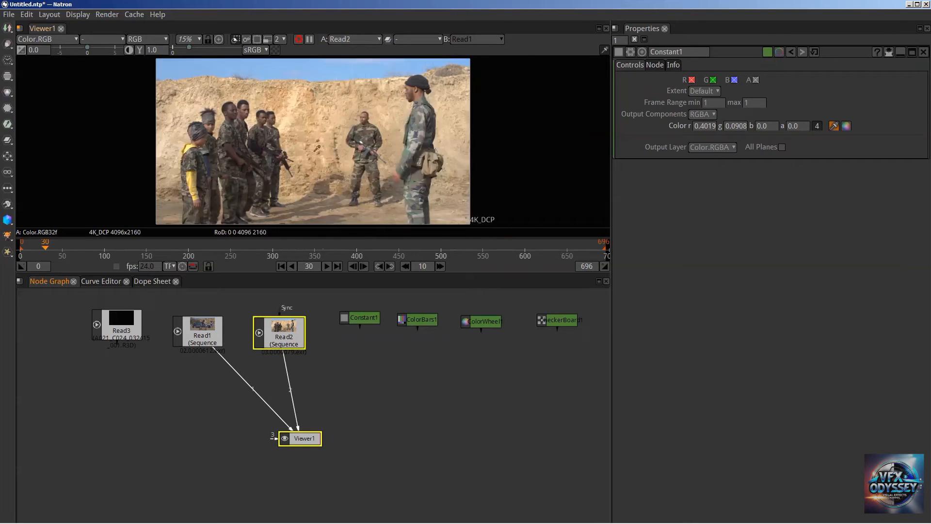
Compare Read2 and Read1 in Viewer1 with the W-Under wipe, and shift and tilt the wipe line toward the car.
{"action": "left_click", "coordinate": [418, 39]}
{"action": "left_click", "coordinate": [417, 70]}
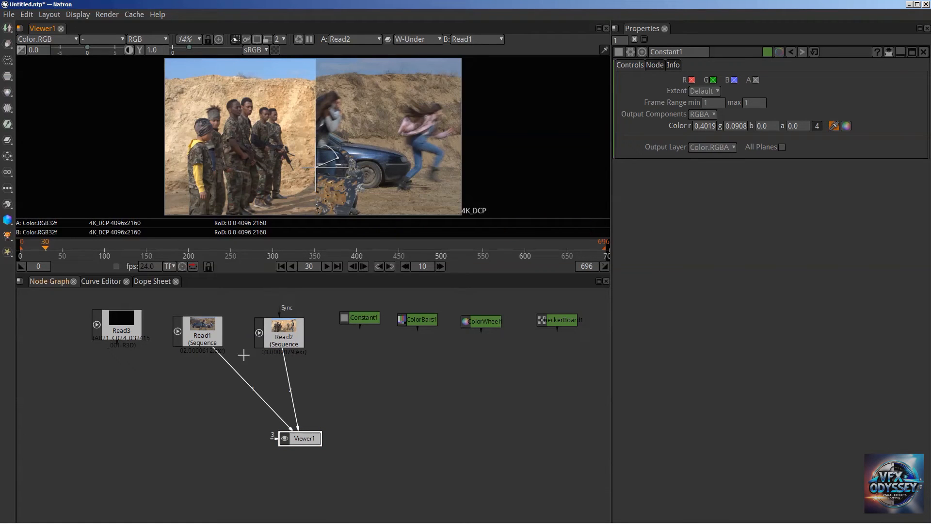
{"action": "left_click", "coordinate": [278, 338]}
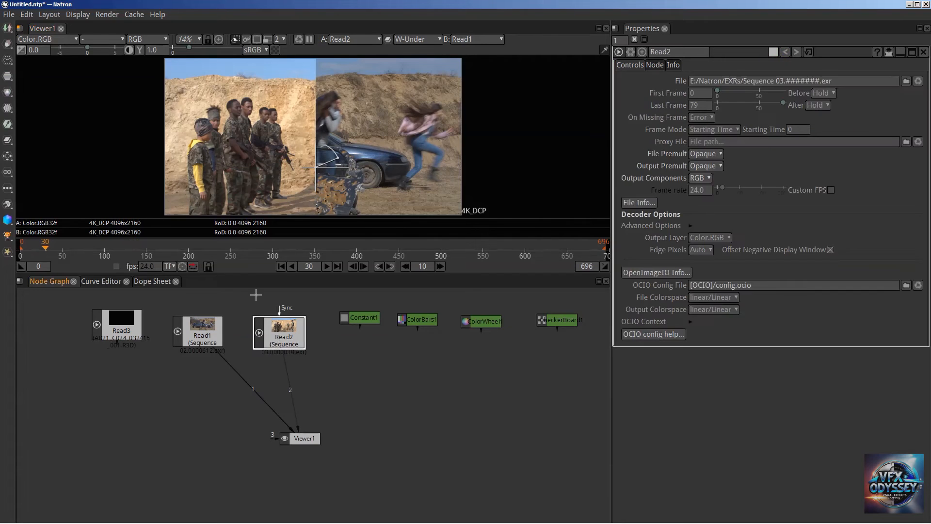
{"action": "left_click_drag", "start_coordinate": [315, 164], "coordinate": [353, 147]}
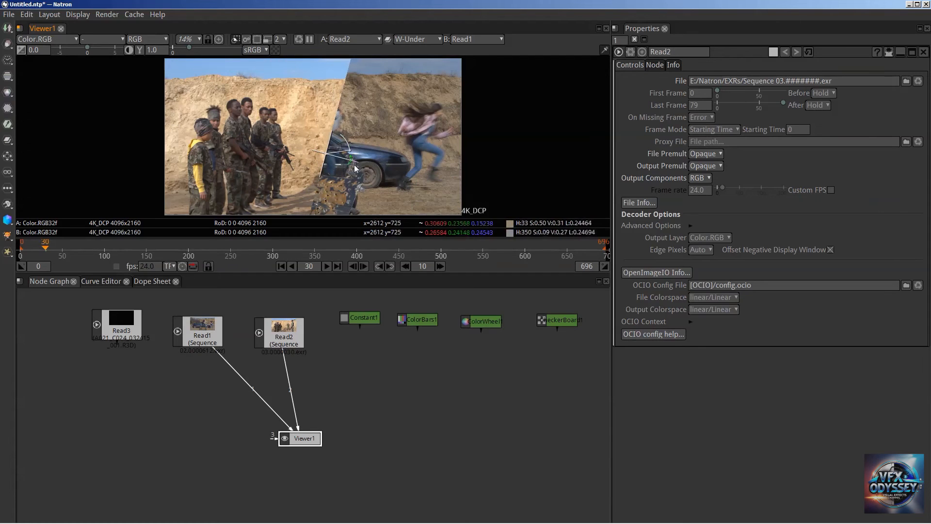
Switch back to the Compositing landscape.ntp project.
{"action": "key", "text": "alt+Tab"}
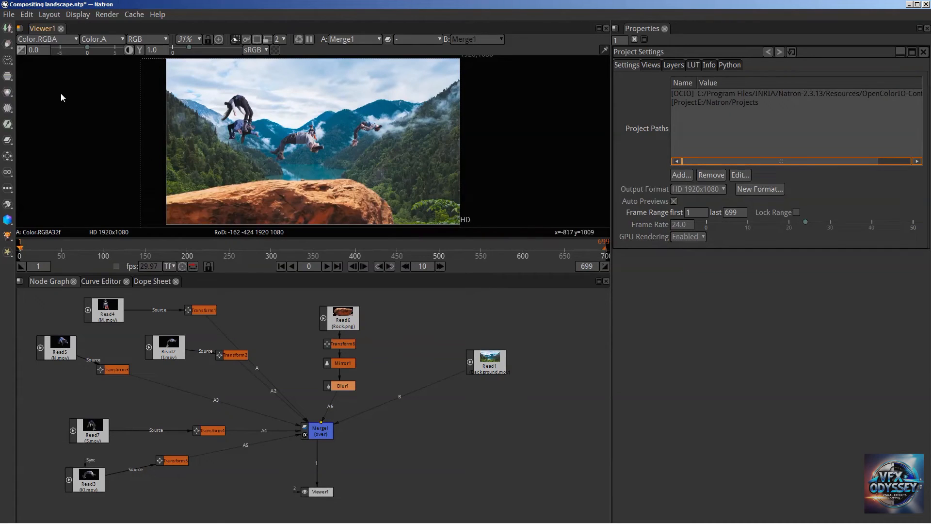
Restrict Viewer1's rendering to a small region of interest around the falling figures above the rock's left side.
{"action": "left_click", "coordinate": [258, 39]}
{"action": "left_click_drag", "start_coordinate": [301, 140], "coordinate": [245, 109]}
{"action": "left_click_drag", "start_coordinate": [333, 161], "coordinate": [232, 110]}
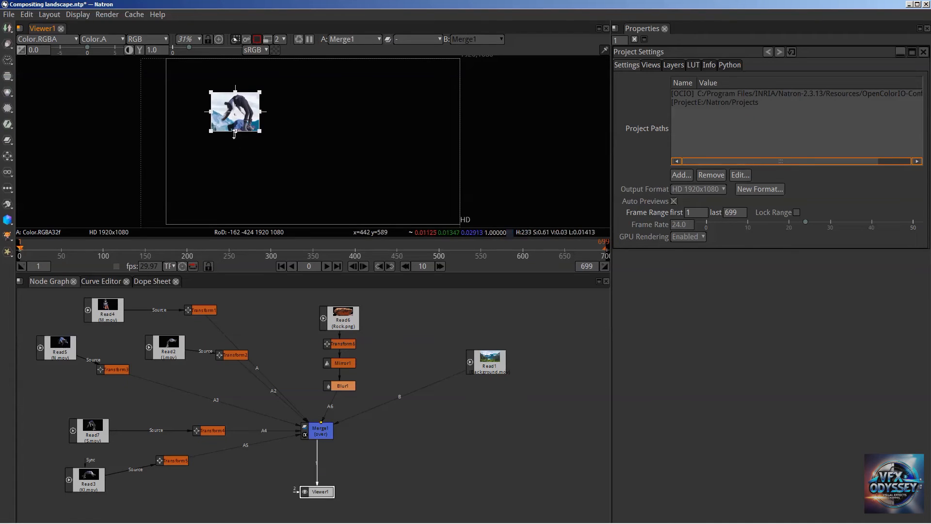
Enlarge the region of interest and move it over the figure on the right, then return to rendering the full image.
{"action": "left_click_drag", "start_coordinate": [235, 146], "coordinate": [235, 154]}
{"action": "left_click_drag", "start_coordinate": [260, 122], "coordinate": [359, 131]}
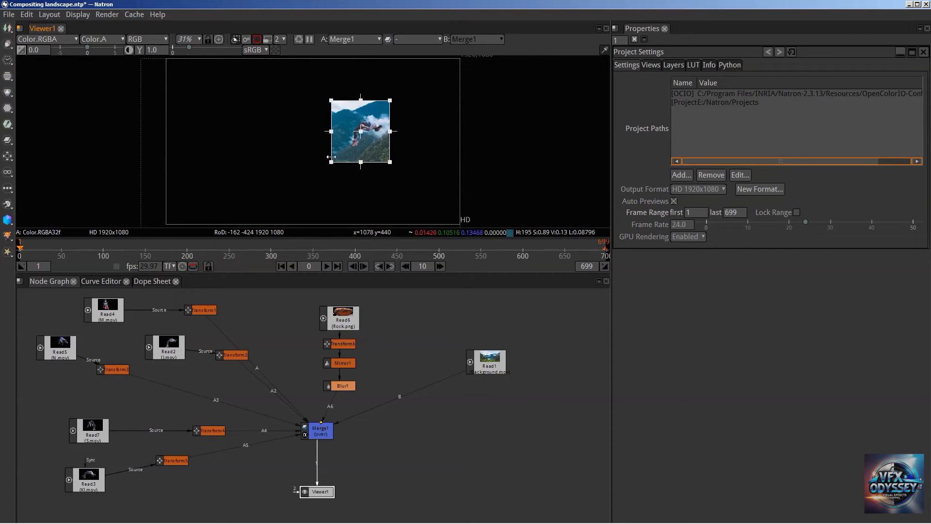
{"action": "left_click_drag", "start_coordinate": [364, 129], "coordinate": [368, 127]}
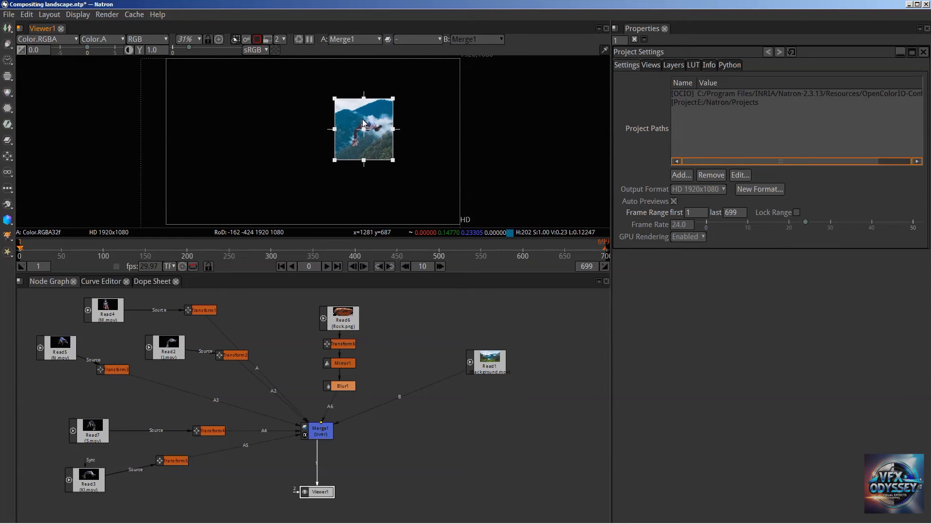
{"action": "left_click", "coordinate": [257, 39]}
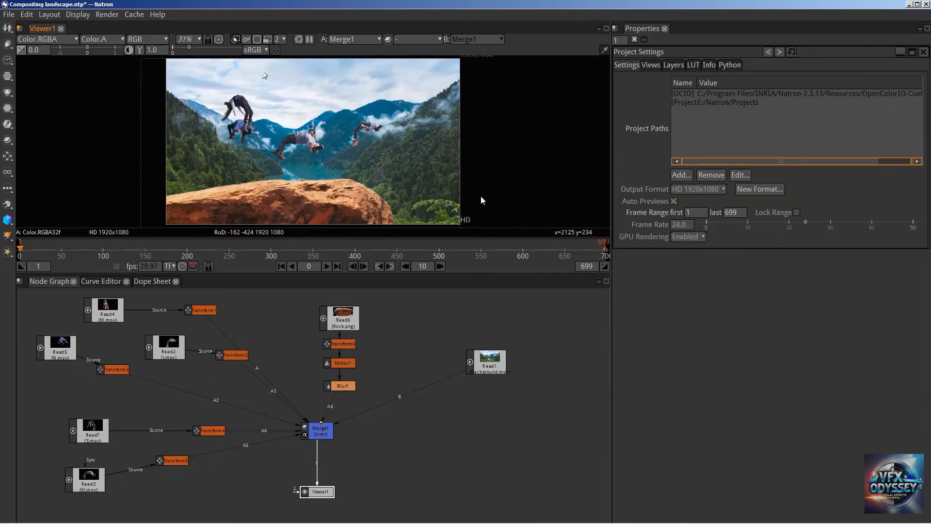
Switch to the Untitled.ntp project, shift Read2 slightly left, and turn off the wipe comparison in Viewer1.
{"action": "key", "text": "alt+Tab"}
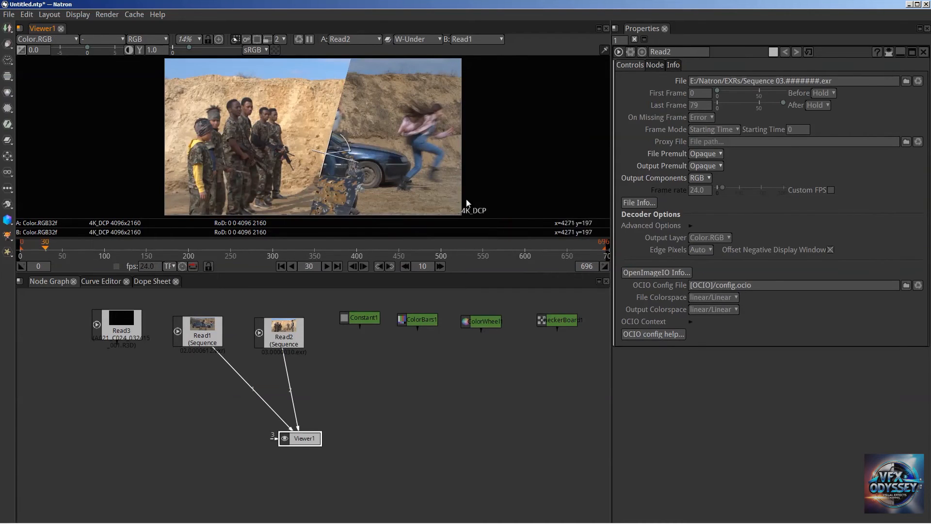
{"action": "mouse_move", "coordinate": [282, 345]}
{"action": "left_mouse_down"}
{"action": "mouse_move", "coordinate": [277, 336]}
{"action": "mouse_move", "coordinate": [276, 348]}
{"action": "left_mouse_up"}
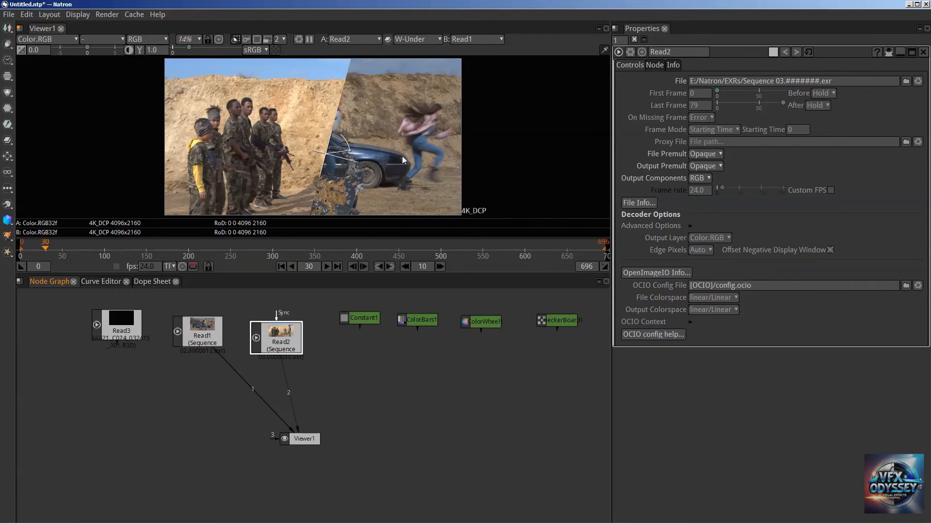
{"action": "left_click", "coordinate": [410, 38]}
{"action": "left_click", "coordinate": [413, 52]}
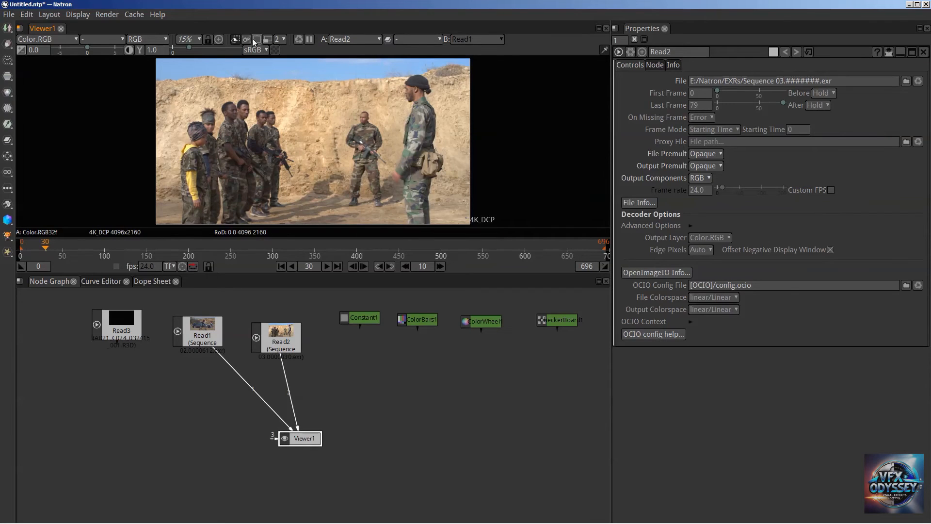
Try Viewer1's proxy mode at a downscale factor of 32, then restore the factor to 2 with full-resolution display.
{"action": "left_click", "coordinate": [281, 40]}
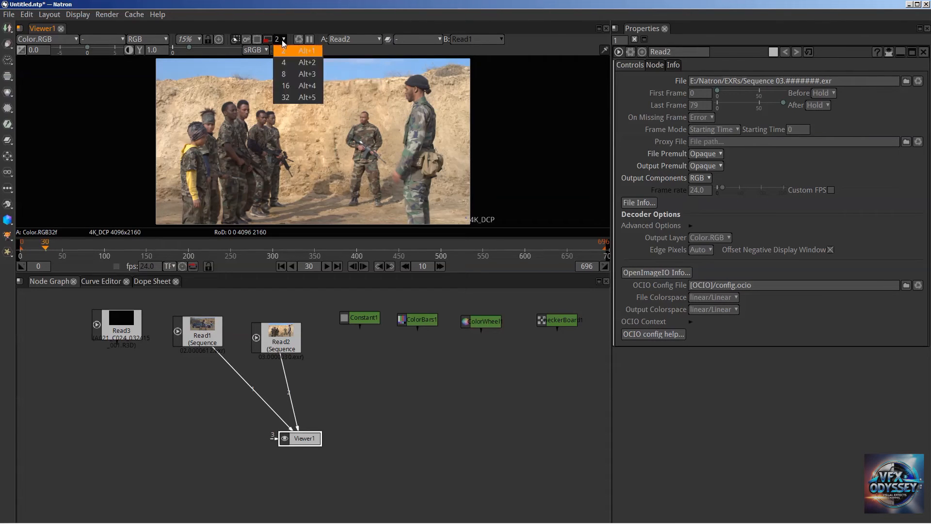
{"action": "left_click", "coordinate": [295, 97]}
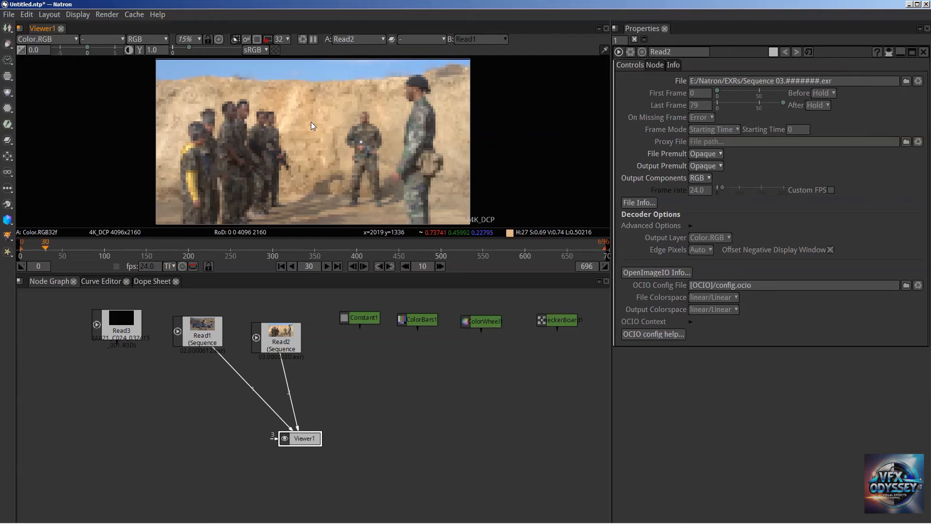
{"action": "left_click", "coordinate": [284, 39]}
{"action": "left_click", "coordinate": [283, 48]}
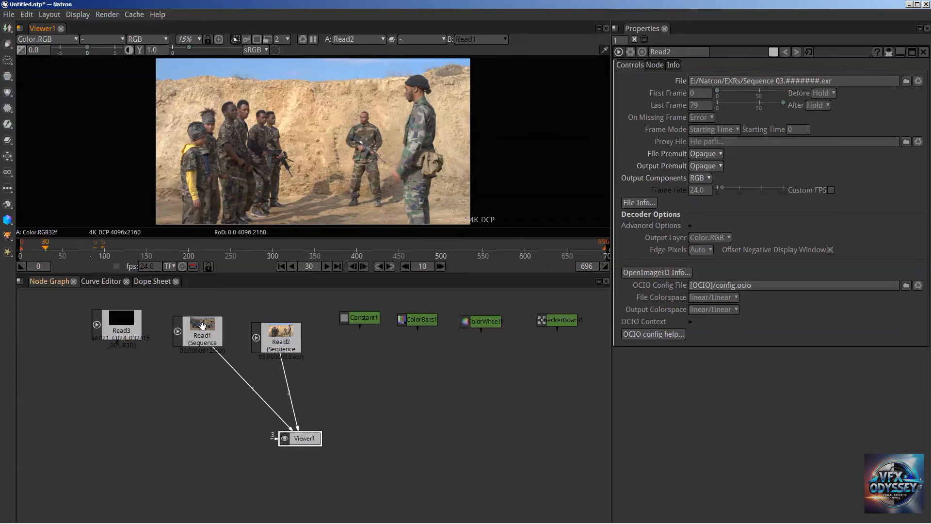
Display Read1 in Viewer1 and disconnect Read2, moving Read2 aside to the lower right and Read1 above Viewer1.
{"action": "key", "text": "1"}
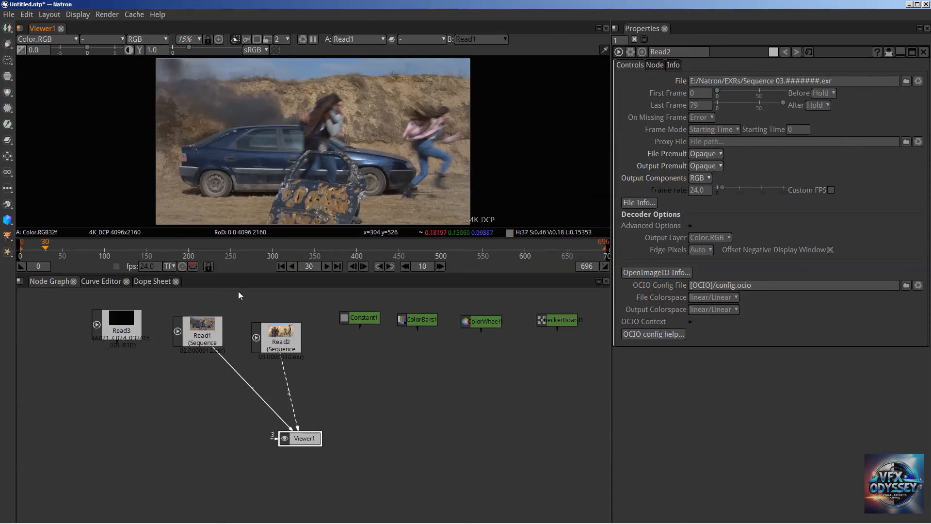
{"action": "left_click_drag", "start_coordinate": [297, 423], "coordinate": [453, 388]}
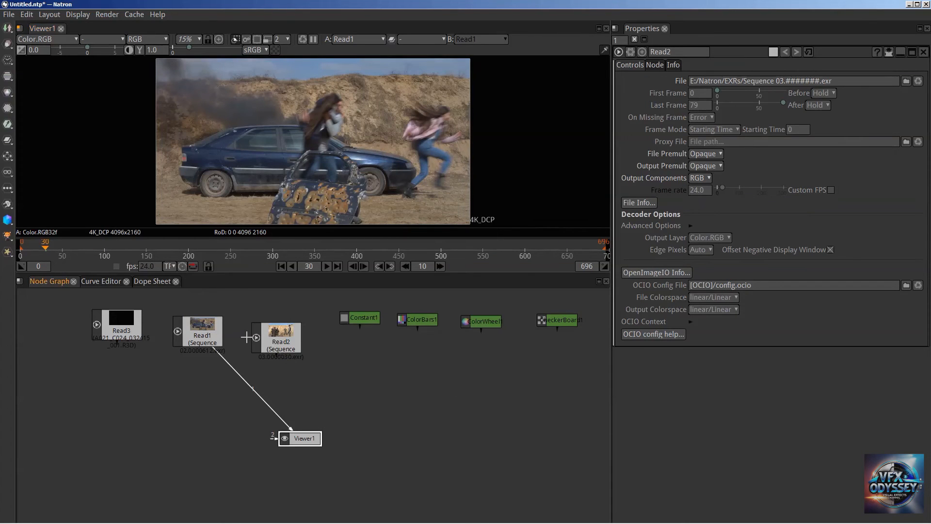
{"action": "left_click_drag", "start_coordinate": [282, 338], "coordinate": [433, 395]}
{"action": "left_click_drag", "start_coordinate": [203, 332], "coordinate": [273, 328]}
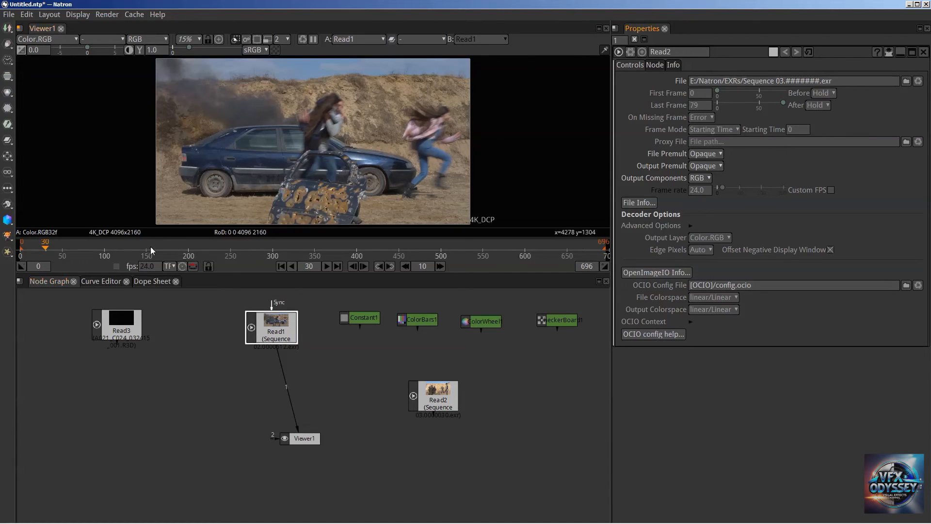
Open Read1's properties at the first frame and delete the Read3 node.
{"action": "left_click", "coordinate": [282, 266]}
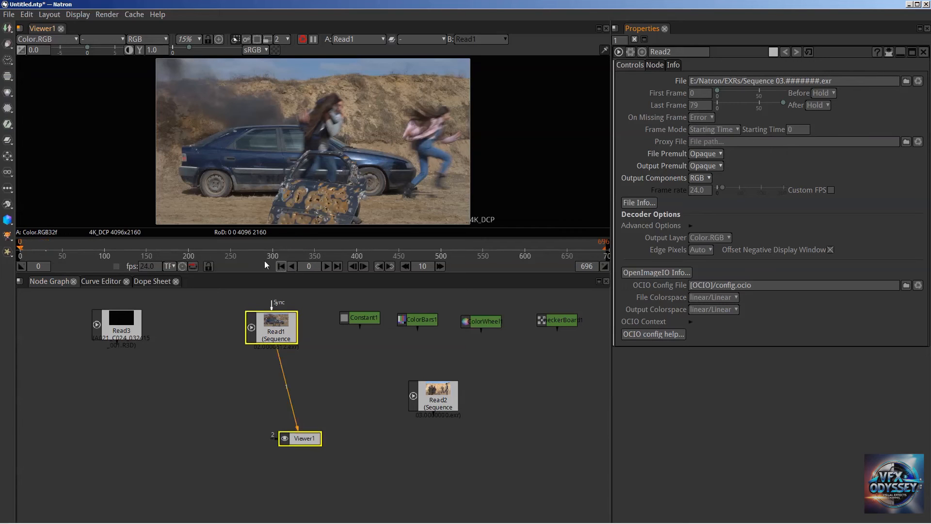
{"action": "double_click", "coordinate": [287, 321]}
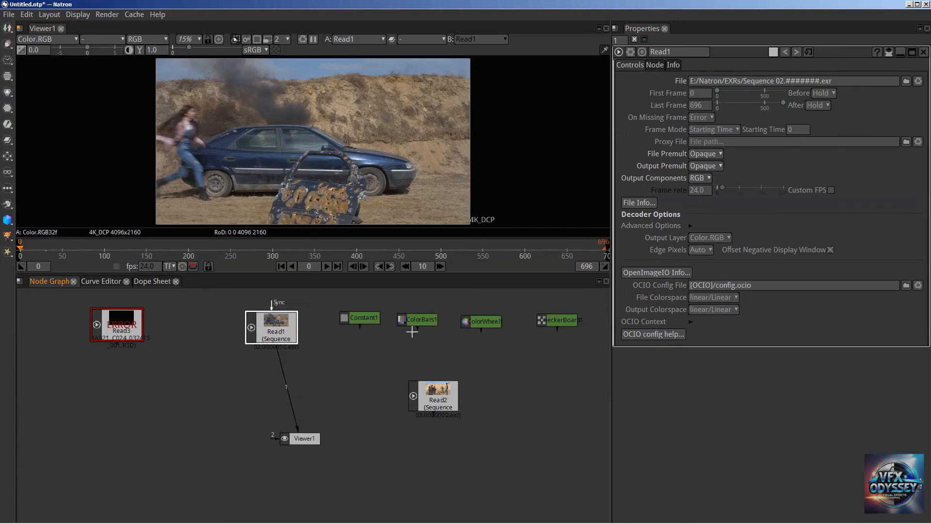
{"action": "left_click", "coordinate": [127, 326]}
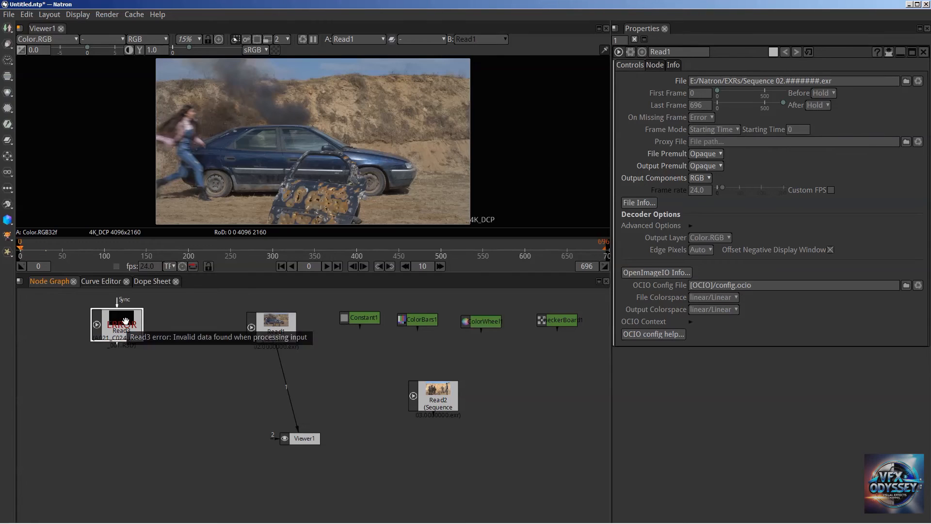
{"action": "key", "text": "Delete"}
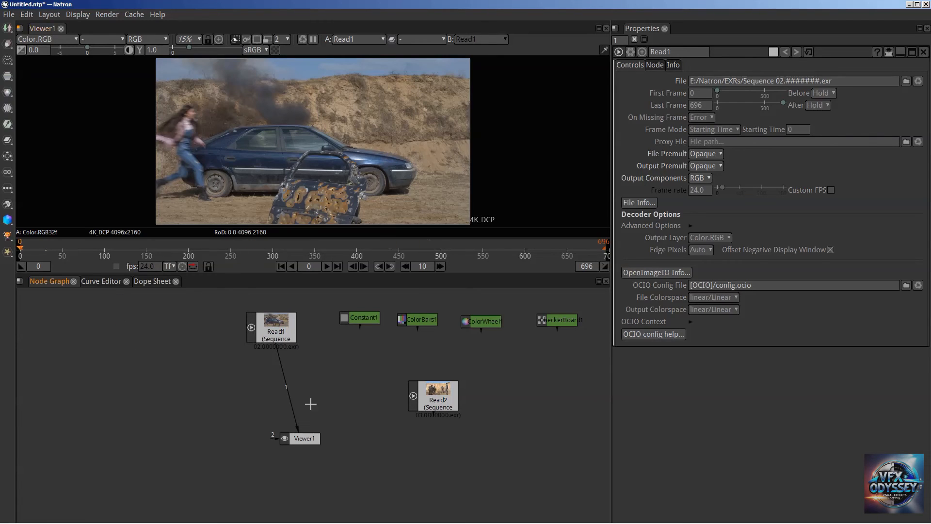
Set Read1's first frame to 10 and its last frame to 600.
{"action": "left_click", "coordinate": [273, 330]}
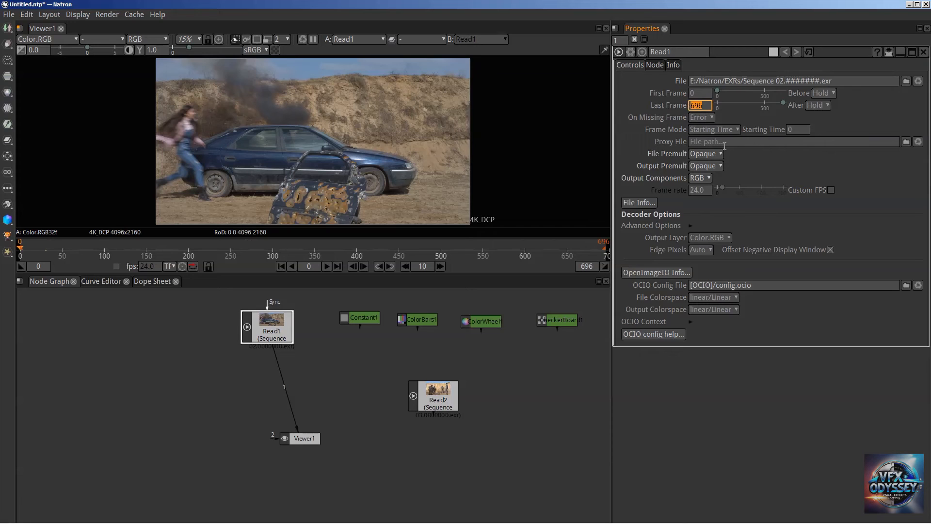
{"action": "left_click_drag", "start_coordinate": [705, 94], "coordinate": [677, 100]}
{"action": "type", "text": "10"}
{"action": "key", "text": "Return"}
{"action": "left_click_drag", "start_coordinate": [712, 106], "coordinate": [662, 116]}
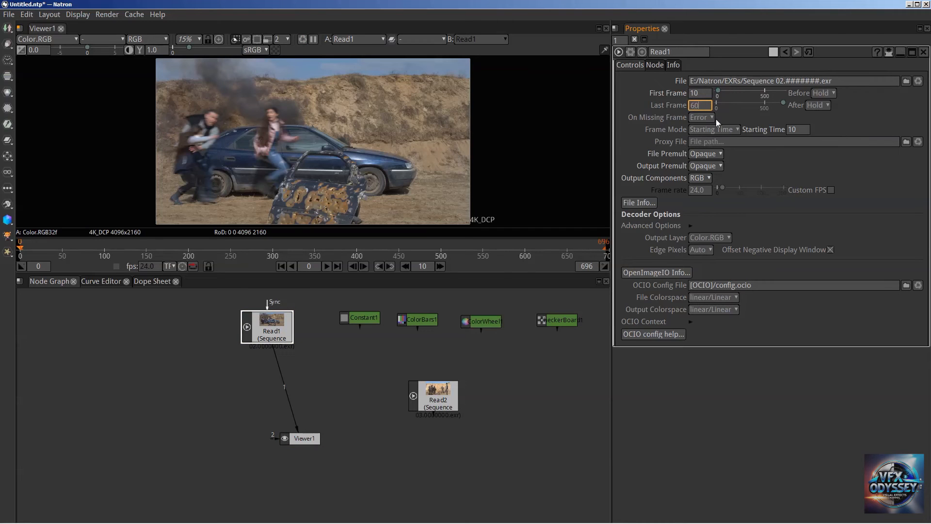
{"action": "type", "text": "0"}
{"action": "key", "text": "Return"}
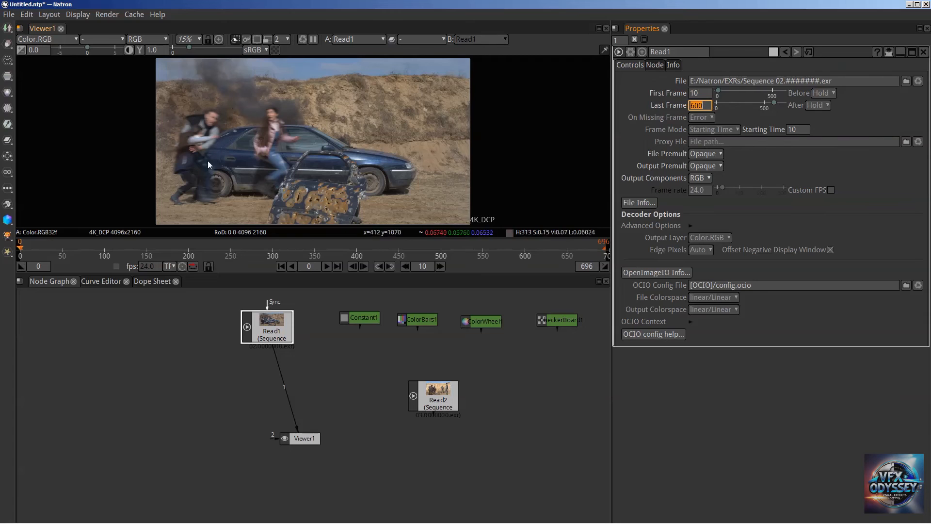
Set Read1's first frame back to 0 and return it to 10 to compare the starting images.
{"action": "left_click_drag", "start_coordinate": [701, 93], "coordinate": [656, 86]}
{"action": "type", "text": "0"}
{"action": "key", "text": "Return"}
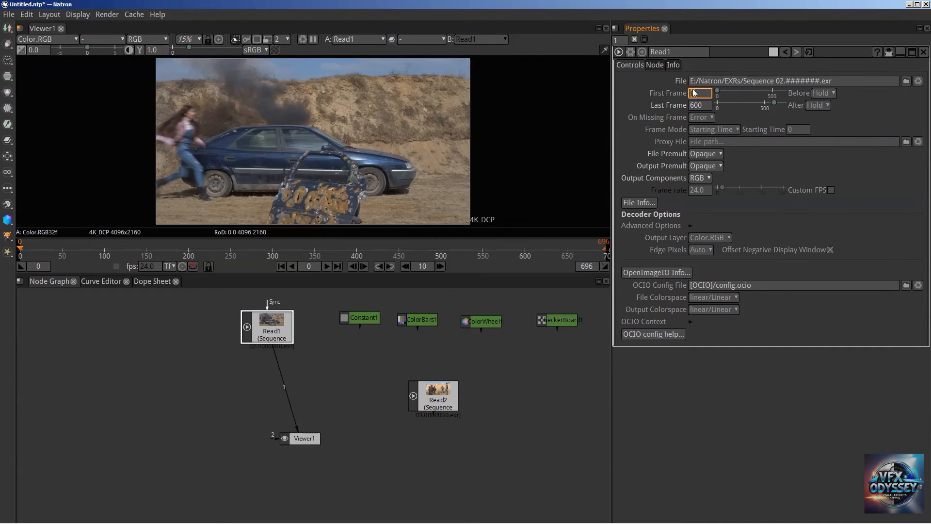
{"action": "type", "text": "10"}
{"action": "key", "text": "Return"}
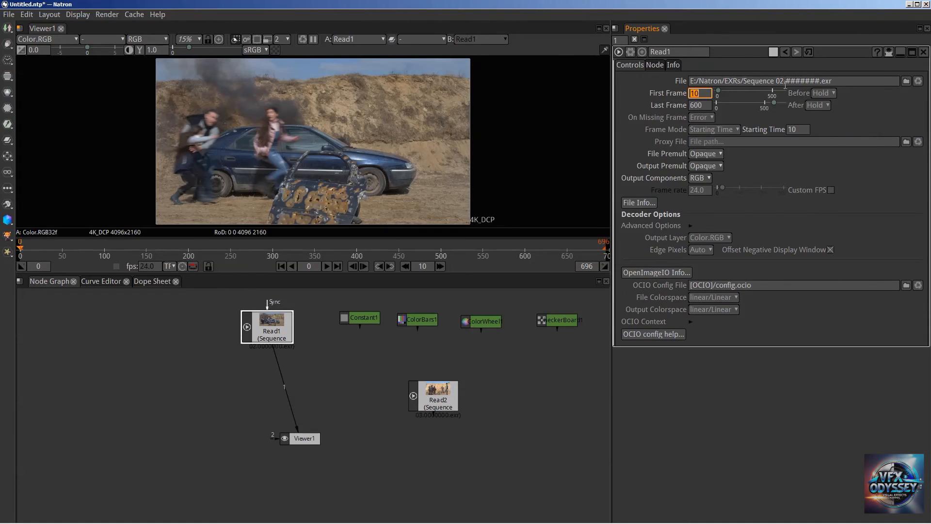
Review Read1's Before and After frame options, keeping both at Hold, and view frame 651 beyond the last frame.
{"action": "left_click", "coordinate": [830, 93]}
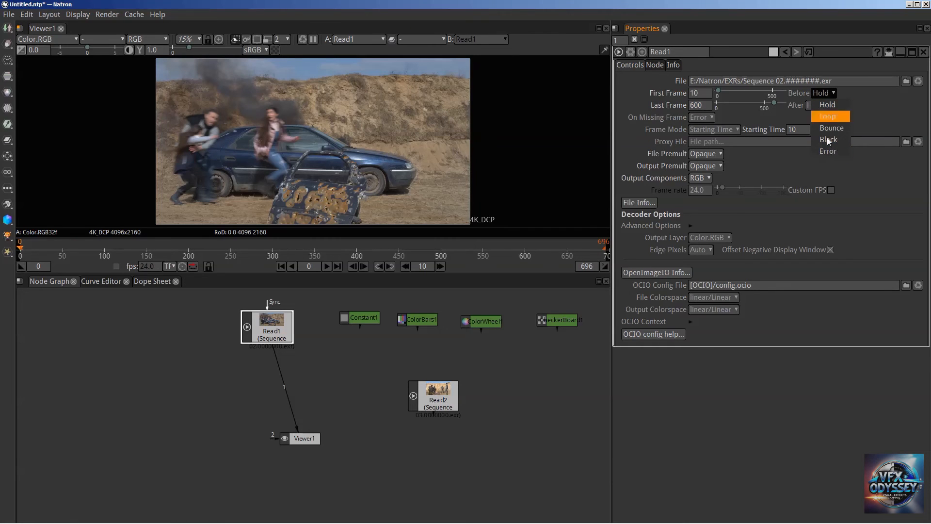
{"action": "left_click", "coordinate": [832, 103]}
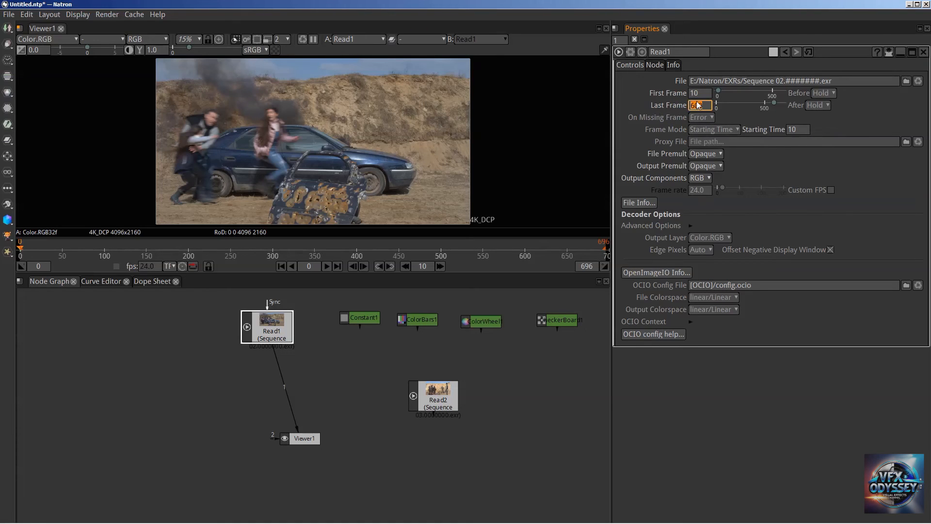
{"action": "left_click", "coordinate": [568, 252]}
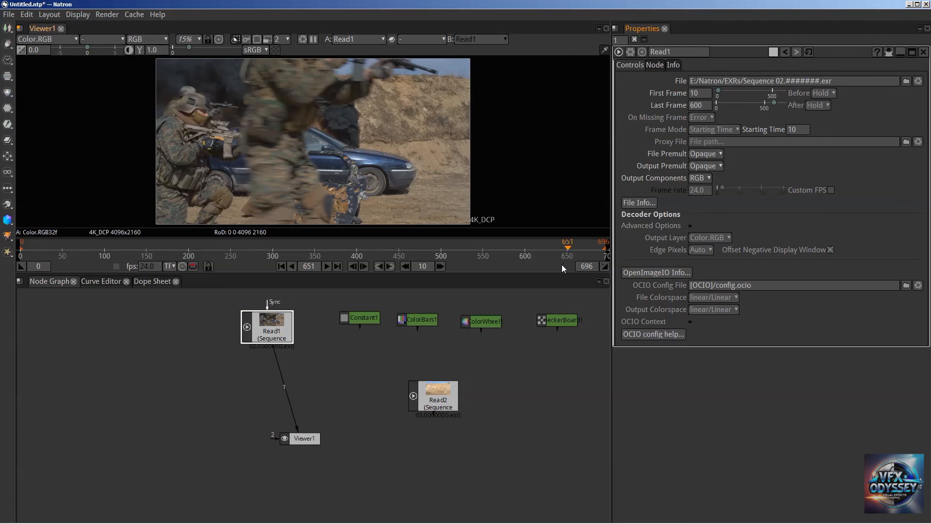
{"action": "left_click", "coordinate": [820, 106]}
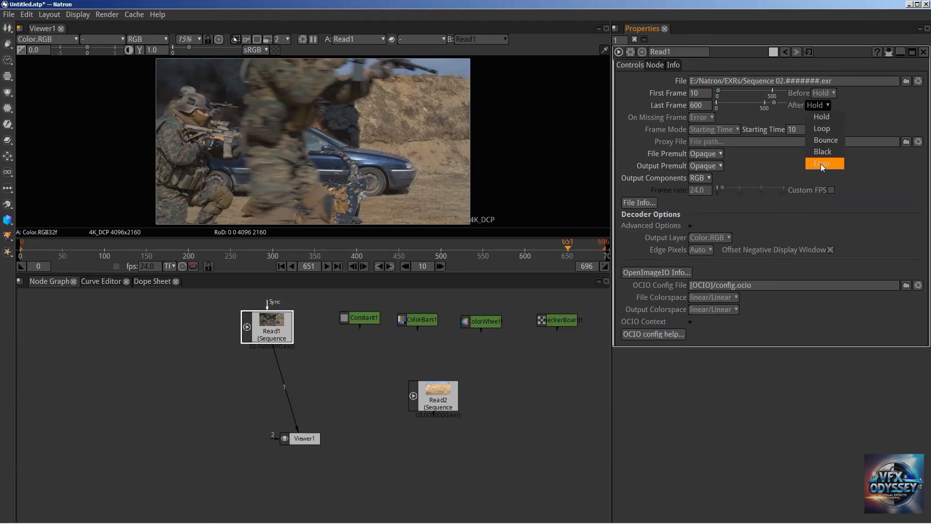
{"action": "left_click", "coordinate": [827, 117]}
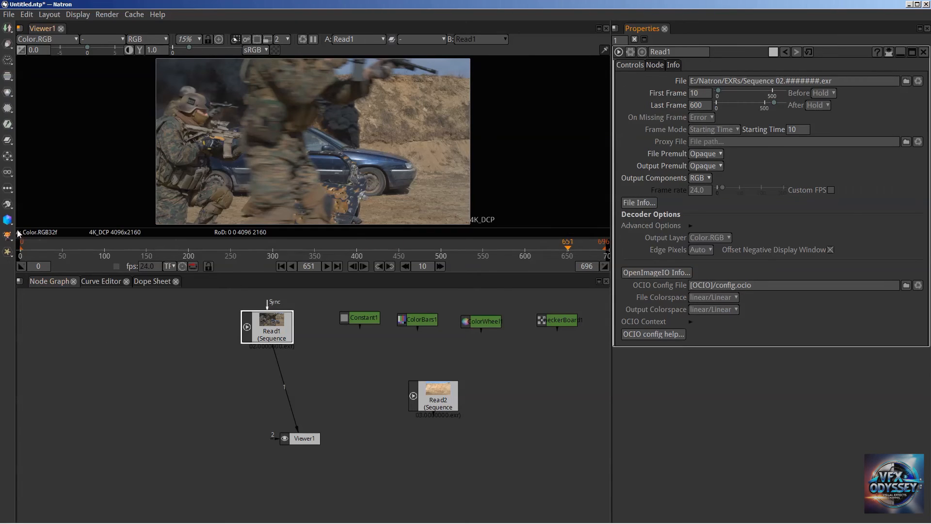
Set the timeline's playback in point at frame 55 and its out point at frame 592.
{"action": "left_click", "coordinate": [38, 266]}
{"action": "left_click", "coordinate": [48, 247]}
{"action": "mouse_move", "coordinate": [61, 244]}
{"action": "left_mouse_down"}
{"action": "mouse_move", "coordinate": [72, 244]}
{"action": "mouse_move", "coordinate": [64, 247]}
{"action": "left_mouse_up"}
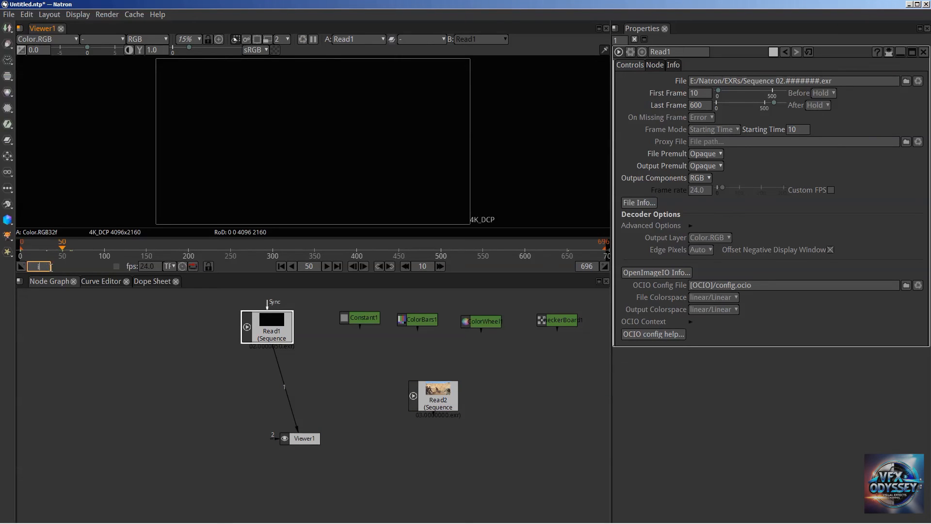
{"action": "left_click", "coordinate": [104, 322]}
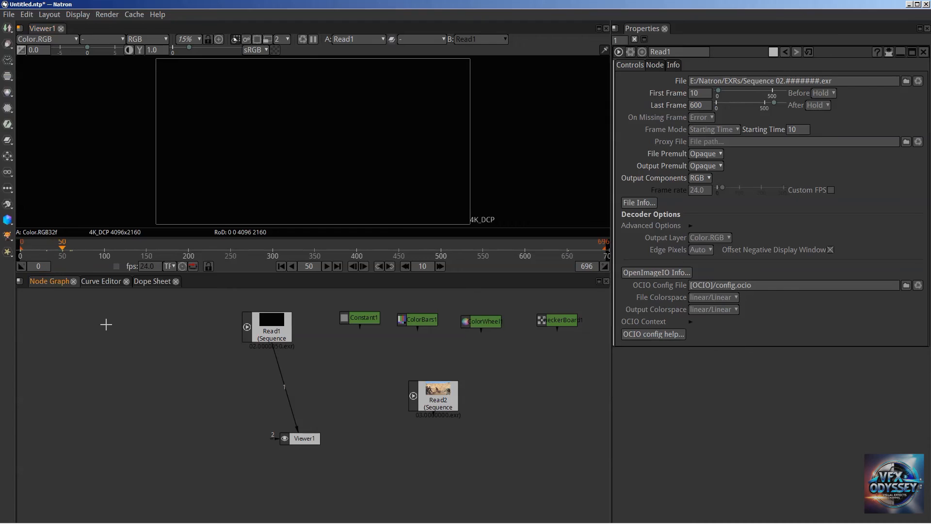
{"action": "left_click", "coordinate": [66, 247]}
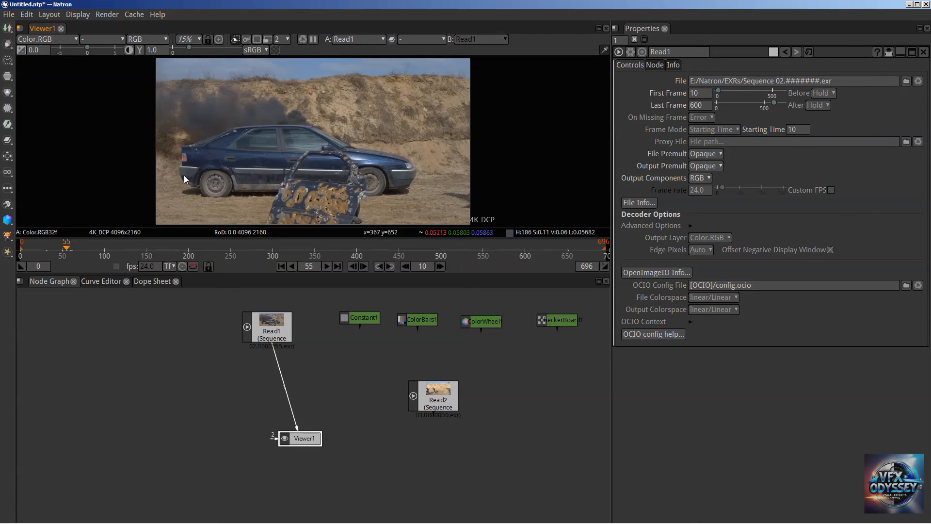
{"action": "key", "text": "ctrl+i"}
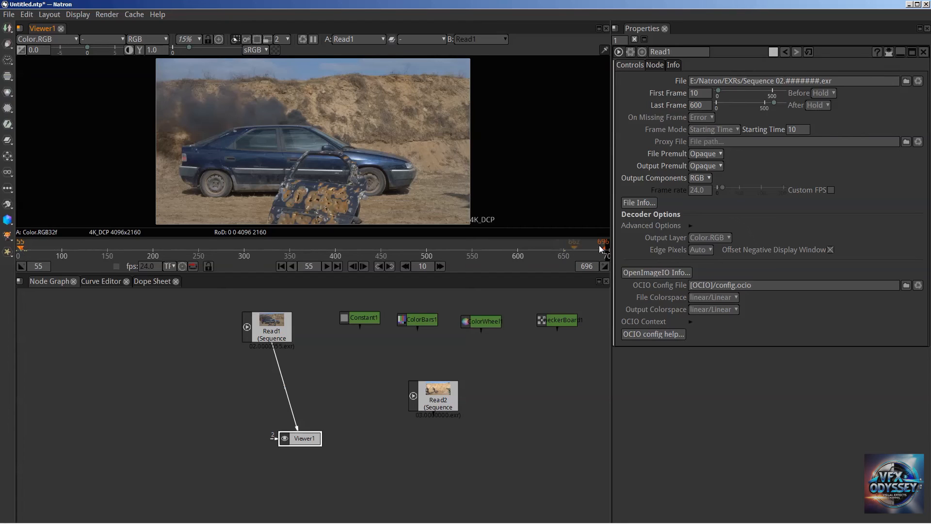
{"action": "left_click_drag", "start_coordinate": [559, 245], "coordinate": [512, 243]}
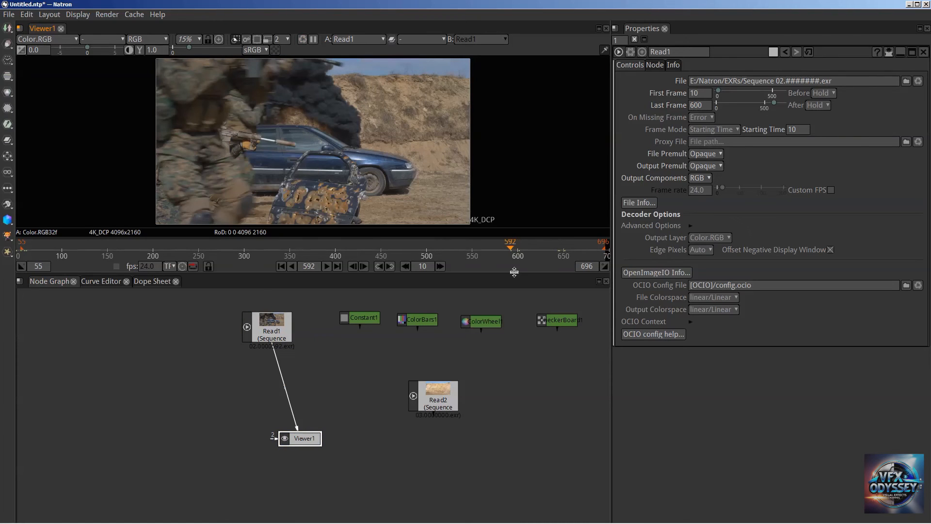
{"action": "key", "text": "alt+o"}
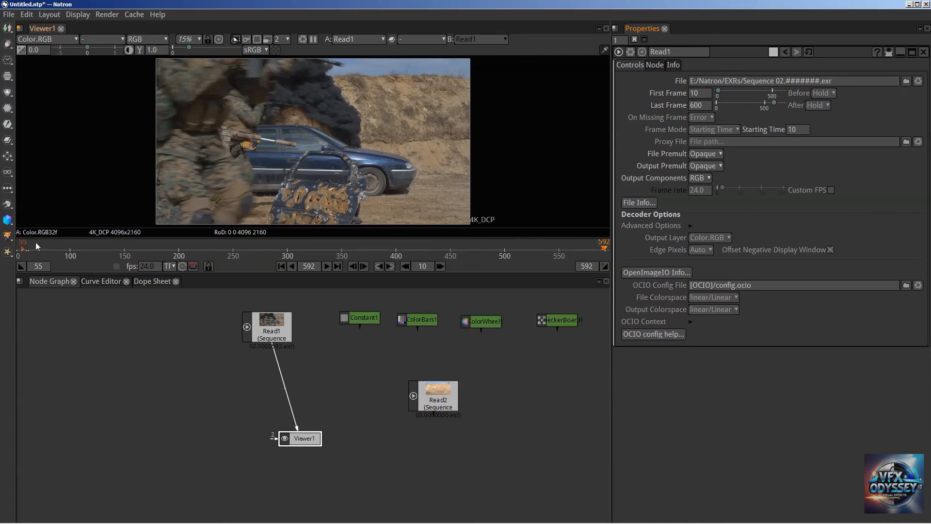
Set the timeline's playback range to start at frame 10 and end at frame 600.
{"action": "left_click", "coordinate": [47, 268]}
{"action": "type", "text": "10"}
{"action": "key", "text": "Return"}
{"action": "left_click", "coordinate": [587, 267]}
{"action": "type", "text": "600"}
{"action": "key", "text": "Return"}
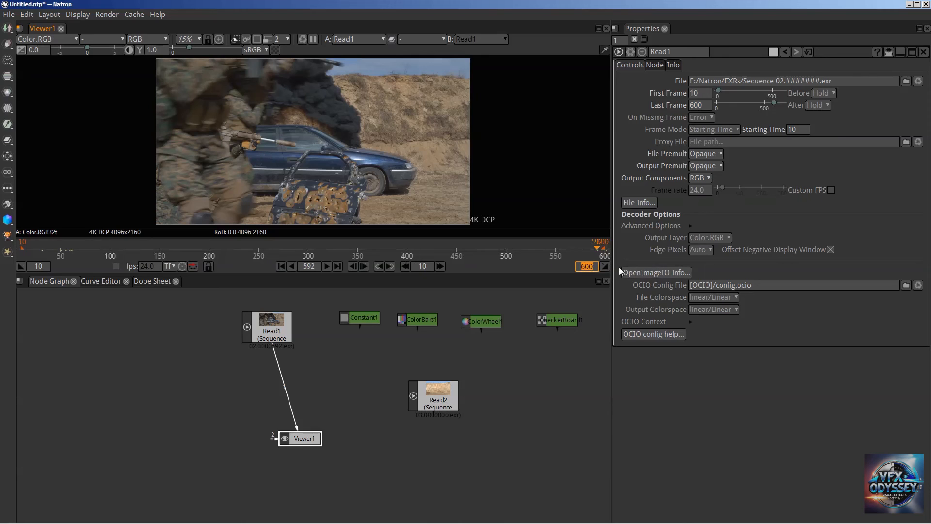
Move the playhead to frame 300.
{"action": "left_click", "coordinate": [314, 268]}
{"action": "type", "text": "300"}
{"action": "key", "text": "Return"}
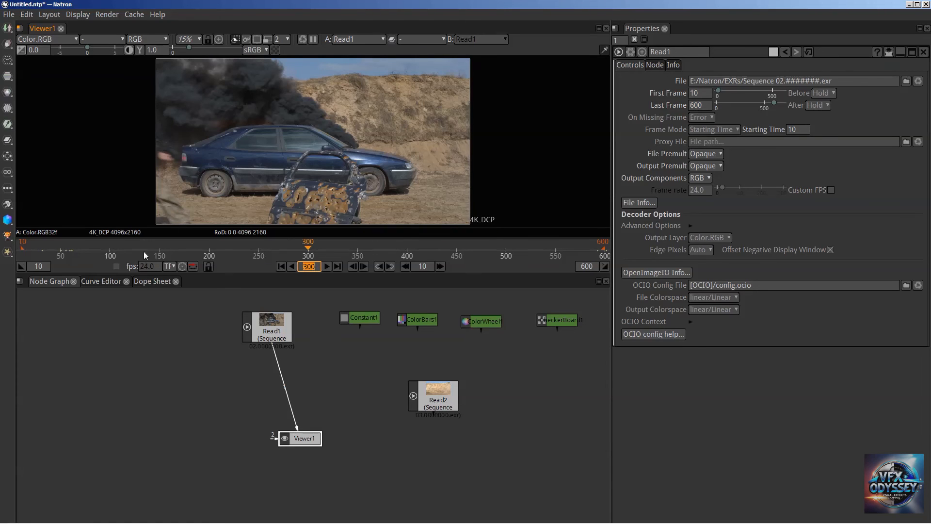
Look at the empty Curve Editor and Dope Sheet, and return to the Node Graph.
{"action": "left_click", "coordinate": [106, 284]}
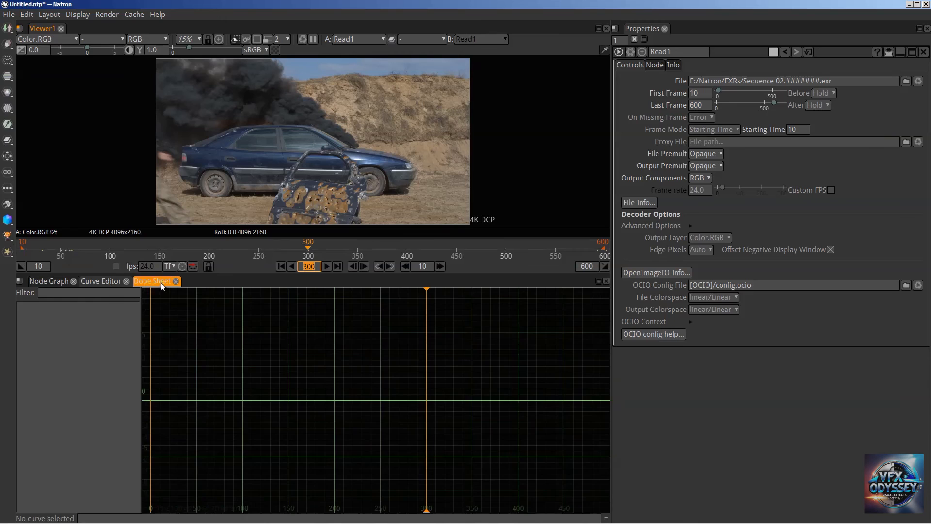
{"action": "left_click", "coordinate": [155, 282]}
{"action": "left_click", "coordinate": [107, 283]}
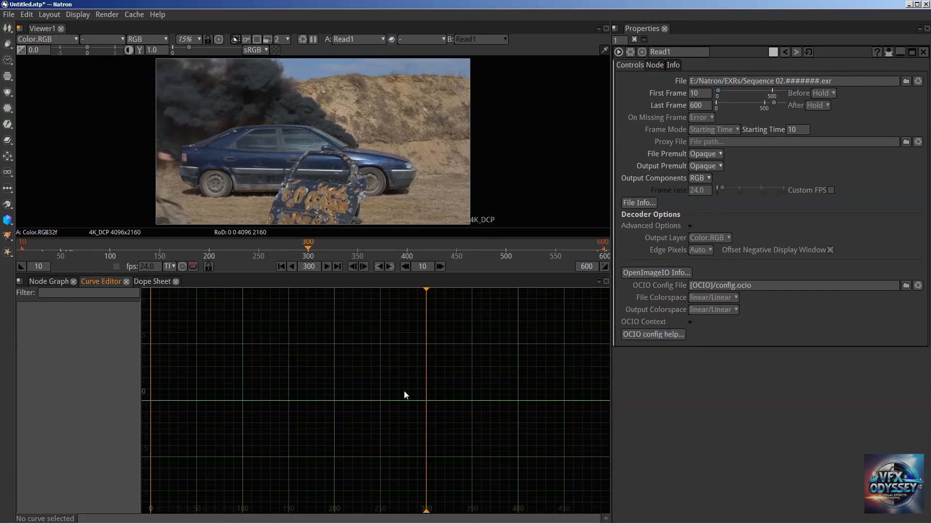
{"action": "left_click", "coordinate": [49, 281]}
Spread out the node graph by moving Read1, Viewer1 and Constant1 further to the left.
{"action": "left_click_drag", "start_coordinate": [253, 327], "coordinate": [62, 333]}
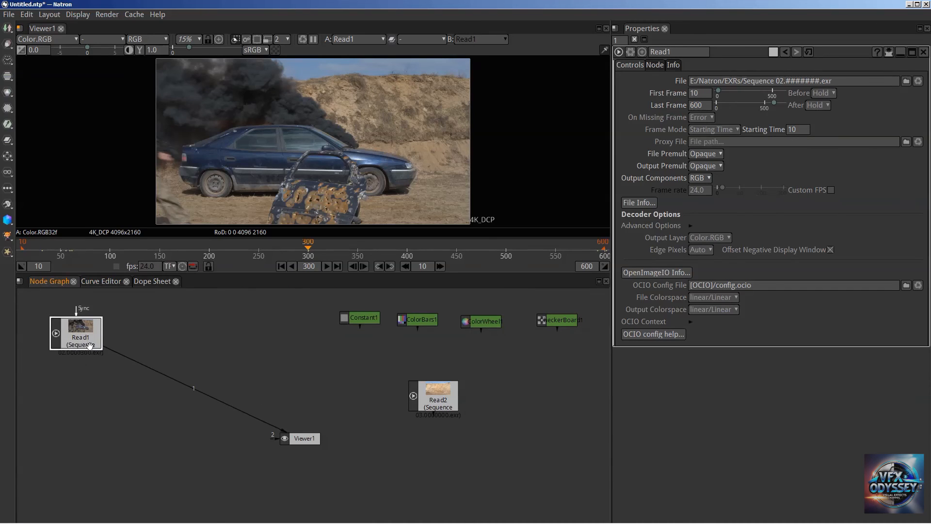
{"action": "left_click_drag", "start_coordinate": [294, 438], "coordinate": [174, 421]}
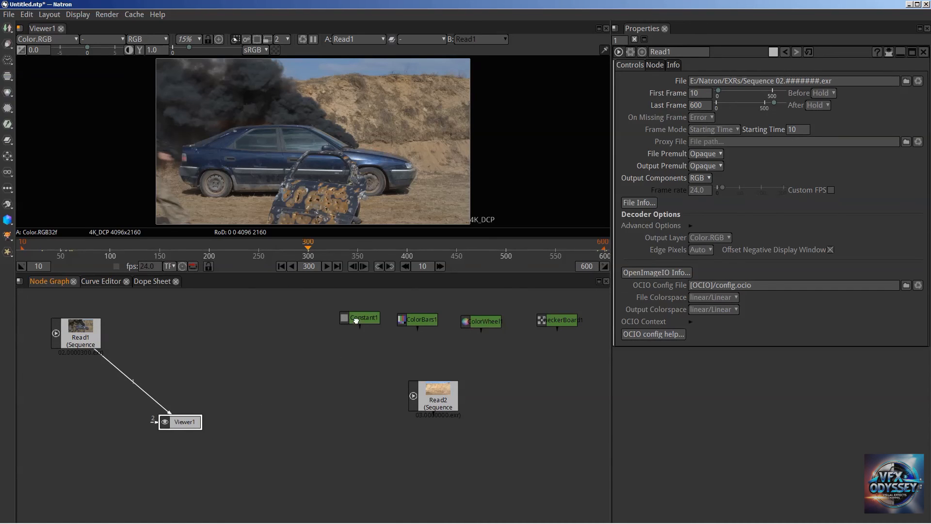
{"action": "left_click_drag", "start_coordinate": [359, 318], "coordinate": [255, 335]}
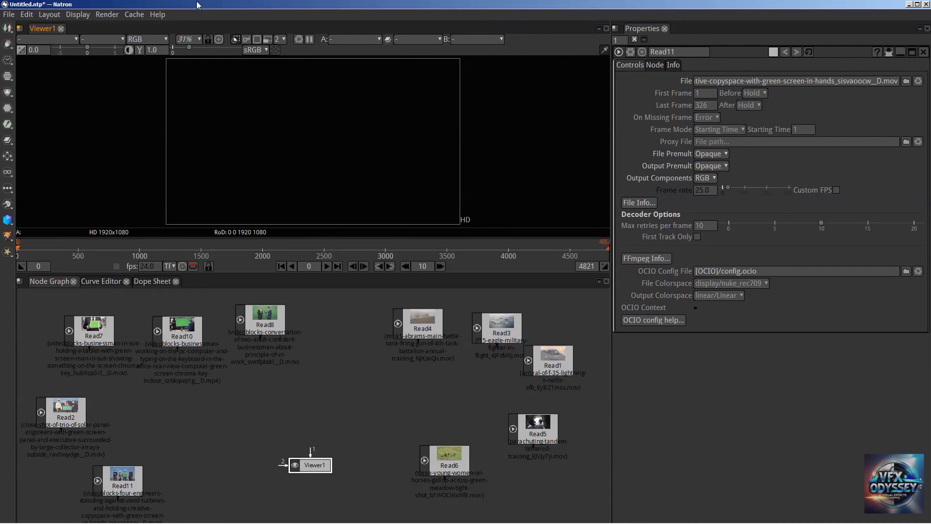
Reposition the Viewer1 node in the open space below Read8, trying out its two input arrows.
{"action": "left_click_drag", "start_coordinate": [317, 465], "coordinate": [324, 437]}
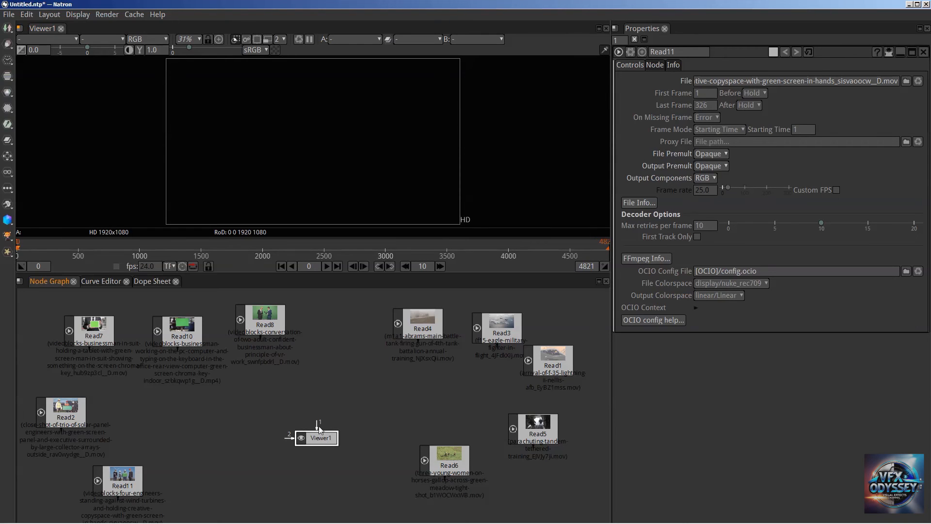
{"action": "left_click_drag", "start_coordinate": [318, 425], "coordinate": [309, 403]}
{"action": "left_click_drag", "start_coordinate": [288, 435], "coordinate": [256, 419]}
{"action": "mouse_move", "coordinate": [328, 440]}
{"action": "left_mouse_down"}
{"action": "mouse_move", "coordinate": [335, 416]}
{"action": "mouse_move", "coordinate": [324, 424]}
{"action": "left_mouse_up"}
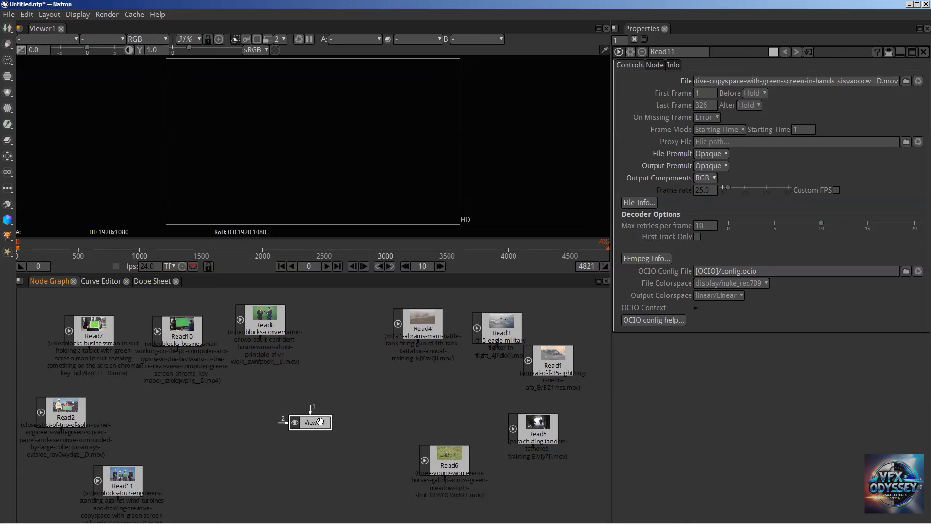
{"action": "left_click_drag", "start_coordinate": [311, 425], "coordinate": [283, 428]}
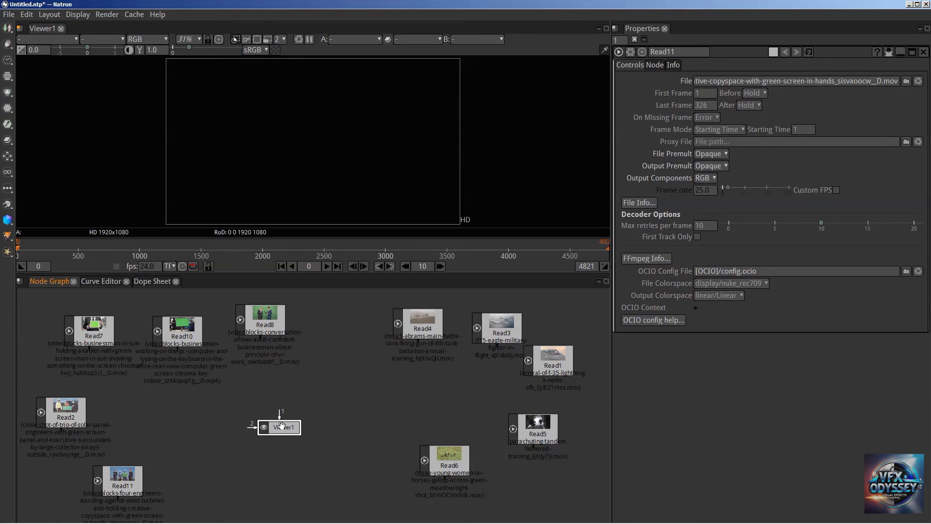
{"action": "left_click_drag", "start_coordinate": [280, 421], "coordinate": [258, 426]}
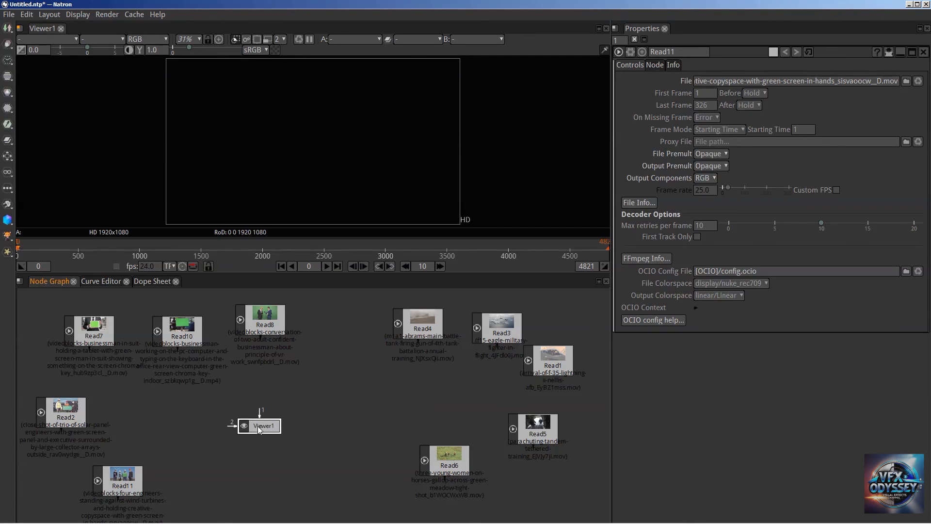
Add two more Viewer nodes to the graph and space out all three viewers between the Read nodes.
{"action": "right_click", "coordinate": [312, 403]}
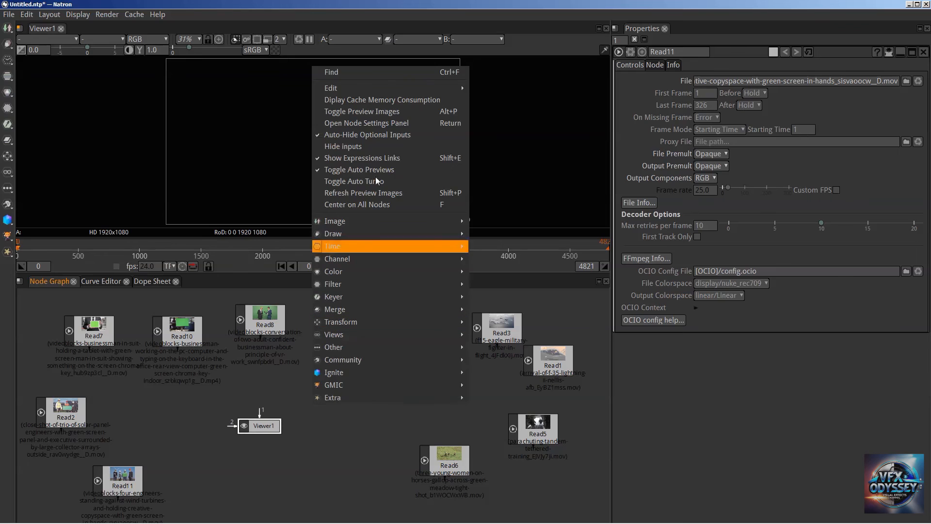
{"action": "mouse_move", "coordinate": [365, 222]}
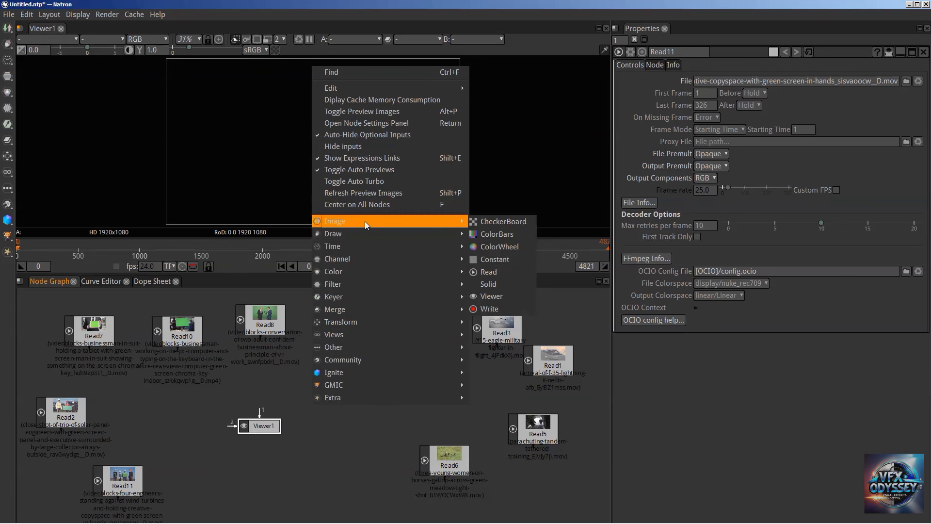
{"action": "left_click", "coordinate": [491, 296]}
{"action": "left_click_drag", "start_coordinate": [335, 411], "coordinate": [332, 435]}
{"action": "right_click", "coordinate": [333, 375]}
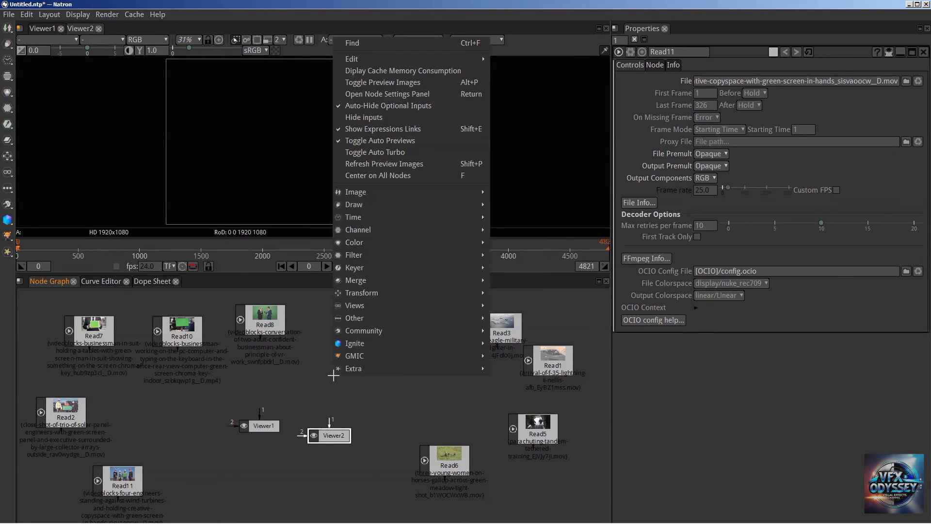
{"action": "mouse_move", "coordinate": [440, 194]}
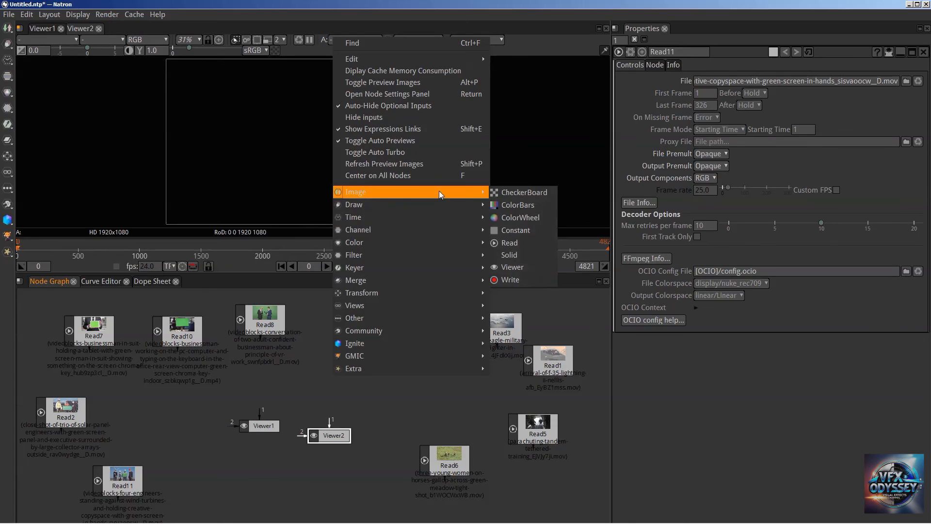
{"action": "left_click", "coordinate": [534, 267]}
{"action": "left_click_drag", "start_coordinate": [336, 412], "coordinate": [421, 413]}
{"action": "left_click_drag", "start_coordinate": [254, 423], "coordinate": [226, 423]}
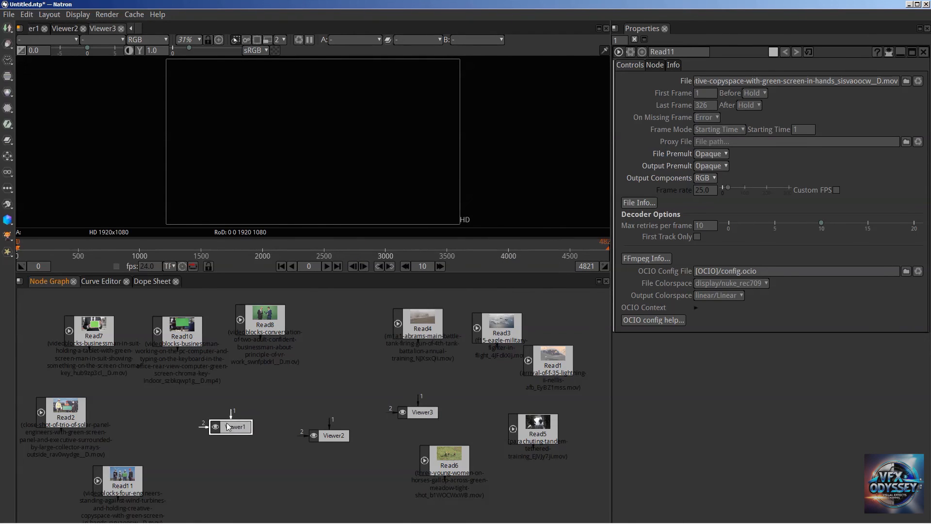
{"action": "left_click_drag", "start_coordinate": [338, 437], "coordinate": [313, 427]}
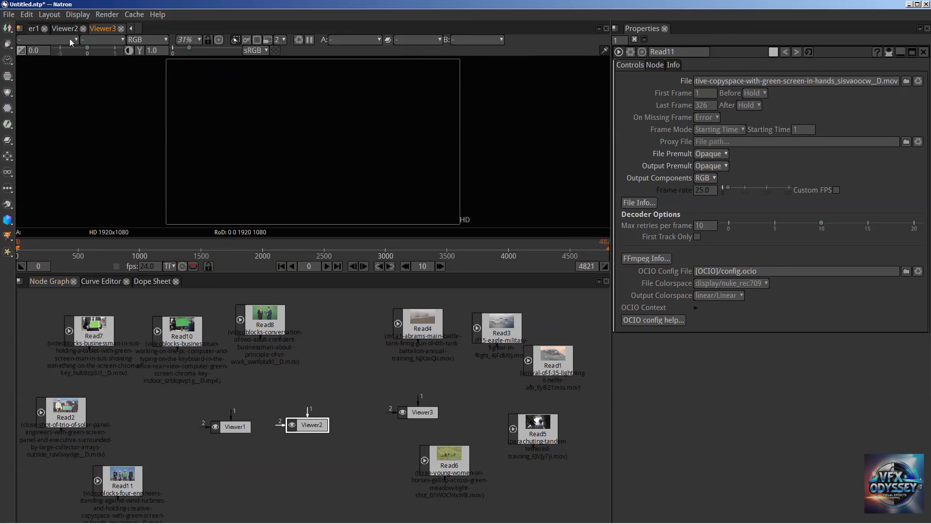
Split the viewer area horizontally twice to create three side-by-side panes.
{"action": "left_click", "coordinate": [20, 28]}
{"action": "left_click", "coordinate": [54, 41]}
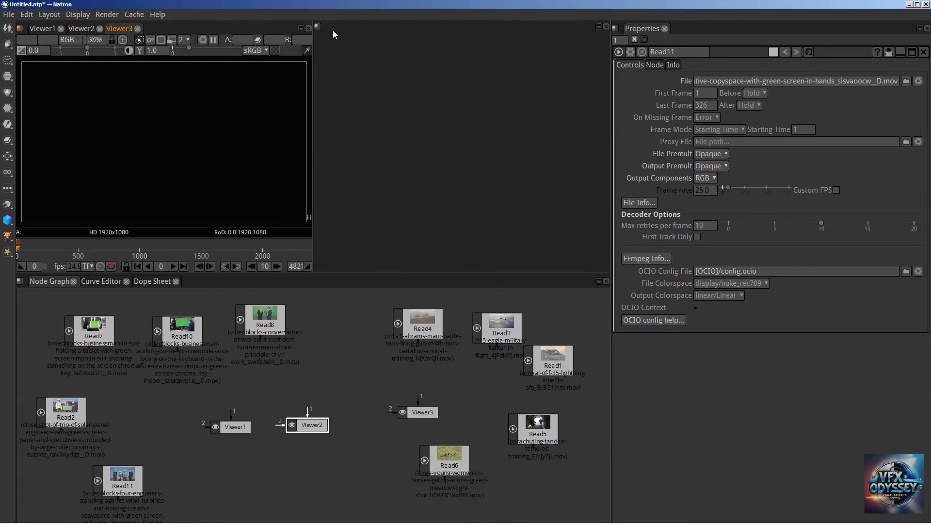
{"action": "left_click", "coordinate": [318, 27]}
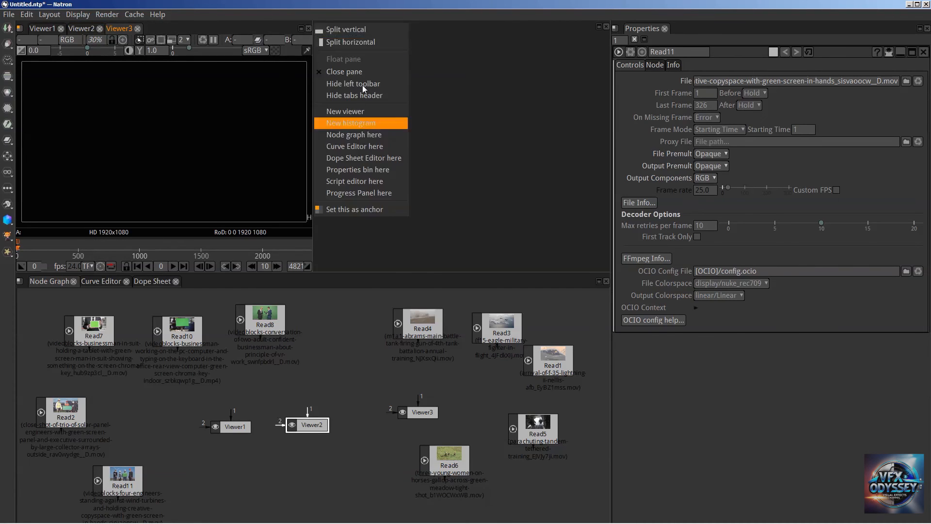
{"action": "left_click", "coordinate": [349, 42]}
Move Viewer2 into the middle pane and Viewer3 into the last pane, and make the three panes about equally wide.
{"action": "left_click_drag", "start_coordinate": [86, 28], "coordinate": [365, 90]}
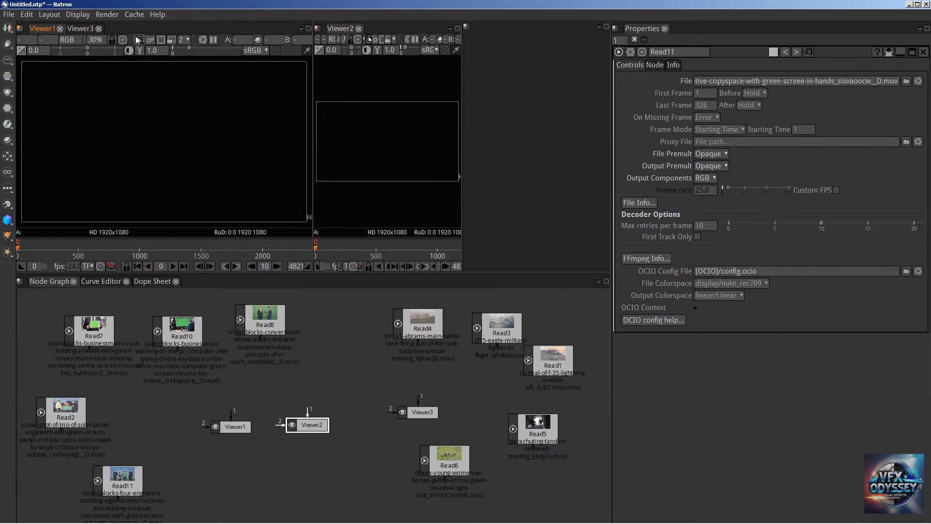
{"action": "left_click_drag", "start_coordinate": [80, 30], "coordinate": [519, 59]}
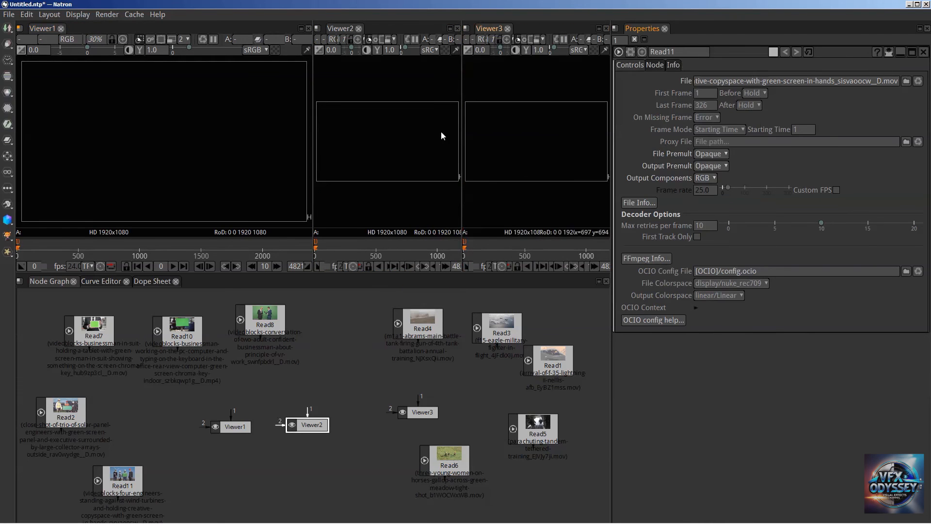
{"action": "left_click_drag", "start_coordinate": [312, 114], "coordinate": [218, 112]}
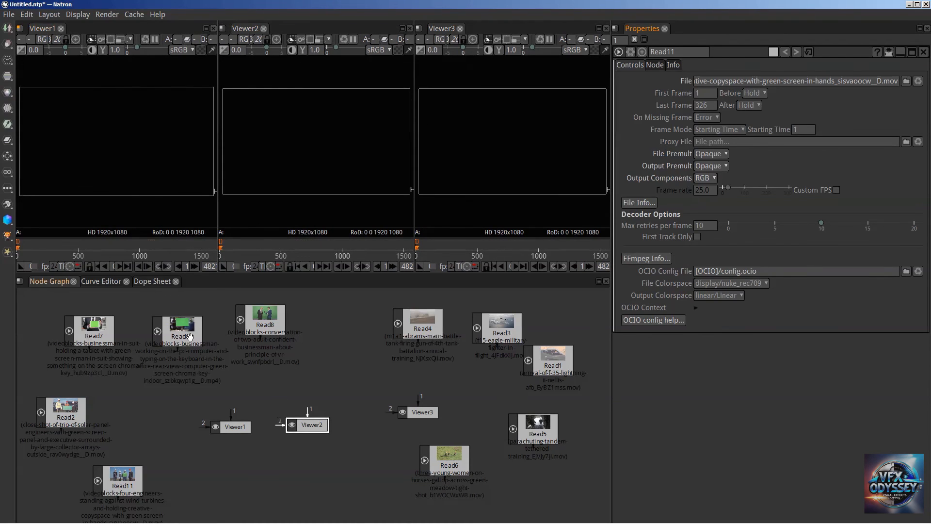
{"action": "left_click", "coordinate": [222, 28]}
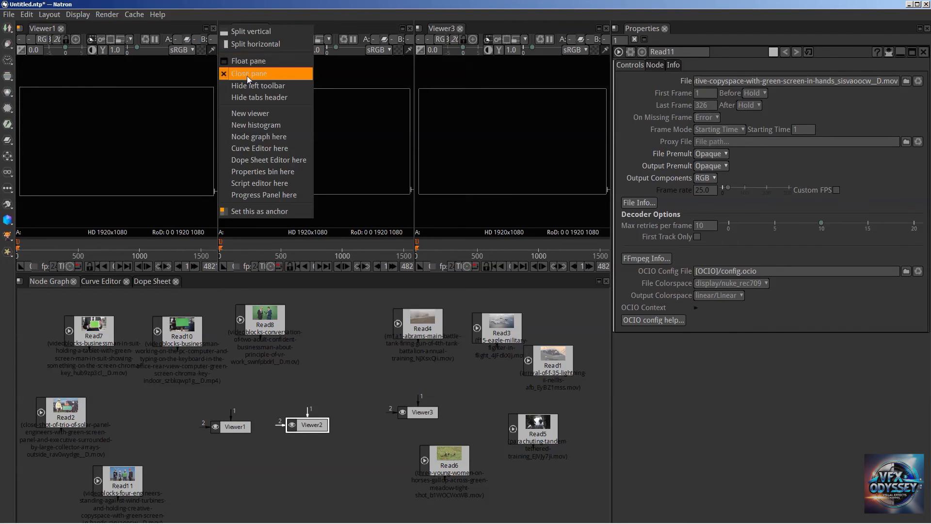
{"action": "left_click", "coordinate": [312, 320]}
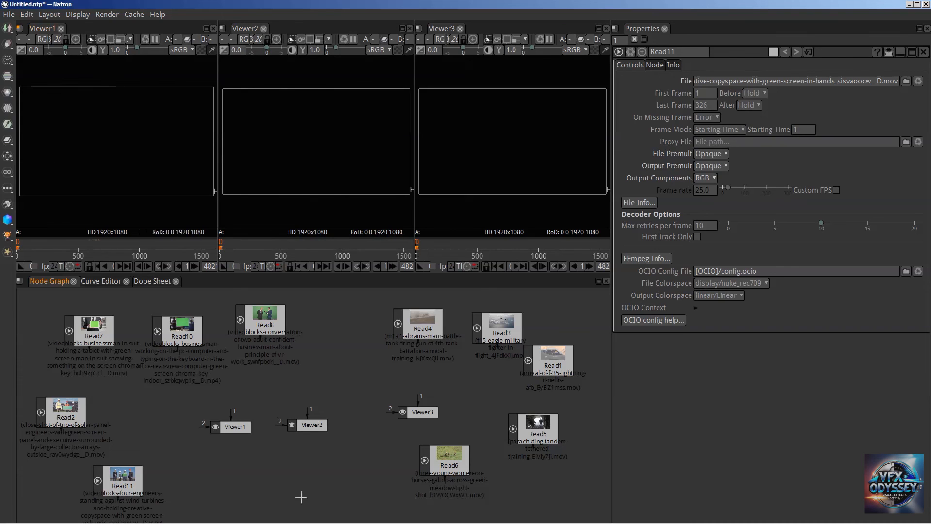
Move the Viewer2 and Viewer3 nodes aside below Read5, and place Viewer1 beneath Read8.
{"action": "left_click_drag", "start_coordinate": [233, 426], "coordinate": [239, 413]}
{"action": "left_click", "coordinate": [305, 429]}
{"action": "left_click_drag", "start_coordinate": [304, 432], "coordinate": [542, 510]}
{"action": "left_click_drag", "start_coordinate": [417, 418], "coordinate": [580, 483]}
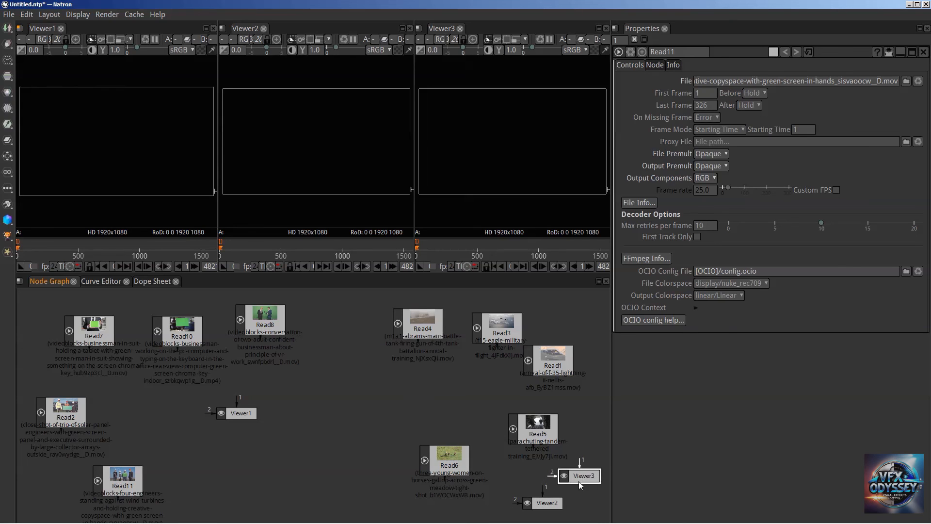
{"action": "left_click_drag", "start_coordinate": [251, 413], "coordinate": [277, 420]}
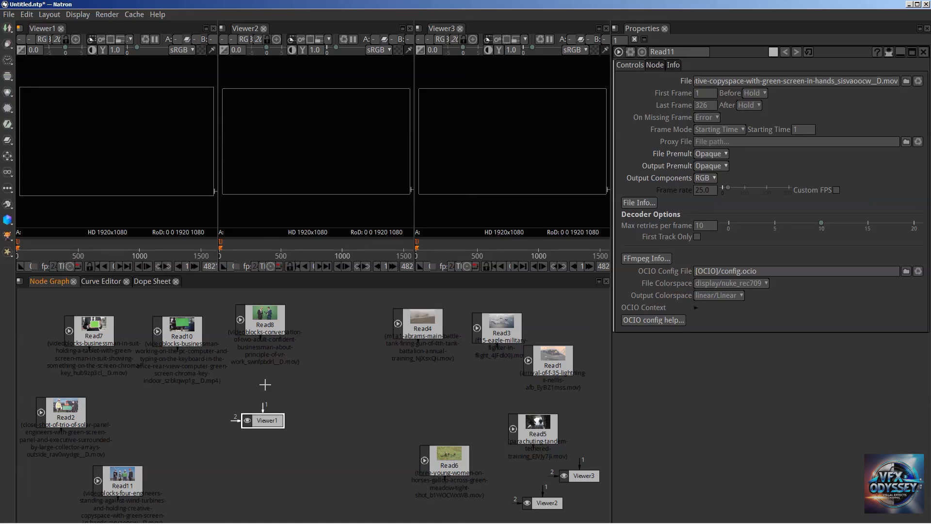
Wire Viewer1's input 1 to Read8 by its arrow, and detach that connection again.
{"action": "left_click_drag", "start_coordinate": [264, 409], "coordinate": [261, 328]}
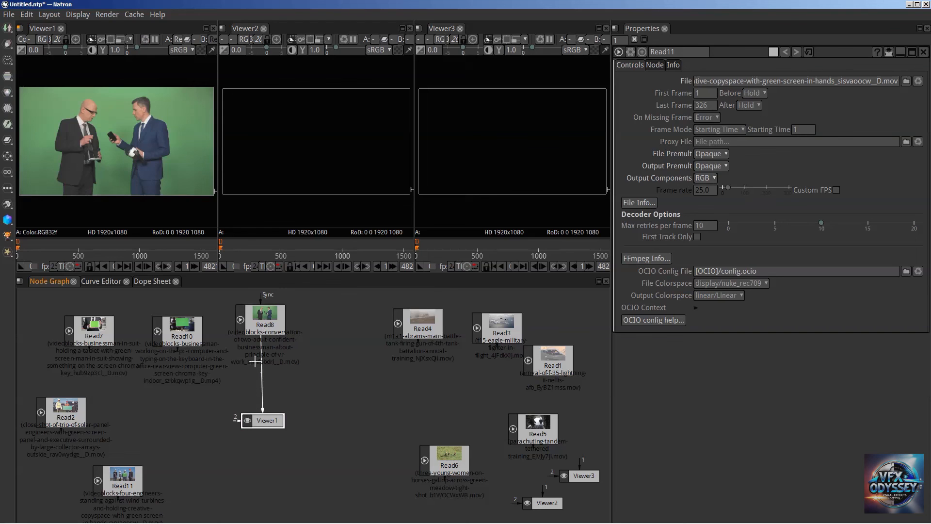
{"action": "left_click_drag", "start_coordinate": [263, 369], "coordinate": [416, 397]}
Connect the selected Read8 node to Viewer1's input 1 and align Read8 directly above Viewer1.
{"action": "left_click", "coordinate": [264, 320]}
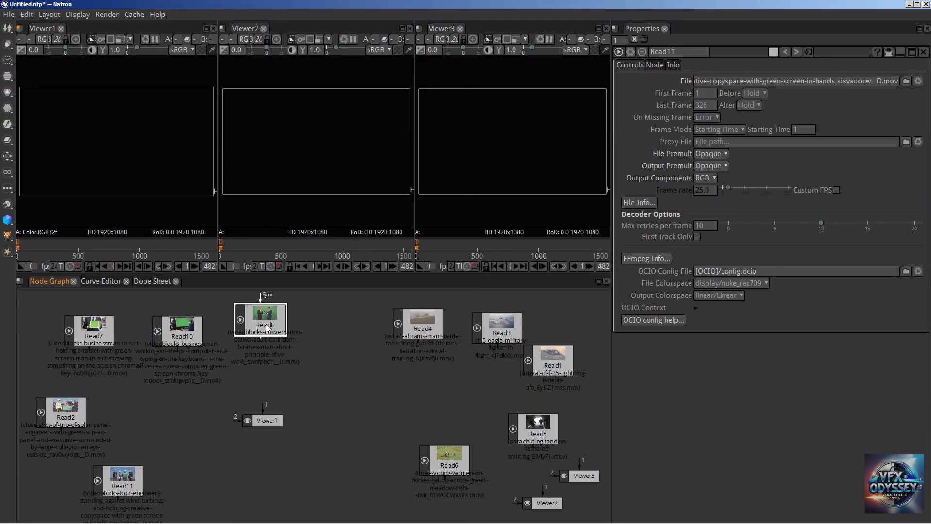
{"action": "key", "text": "1"}
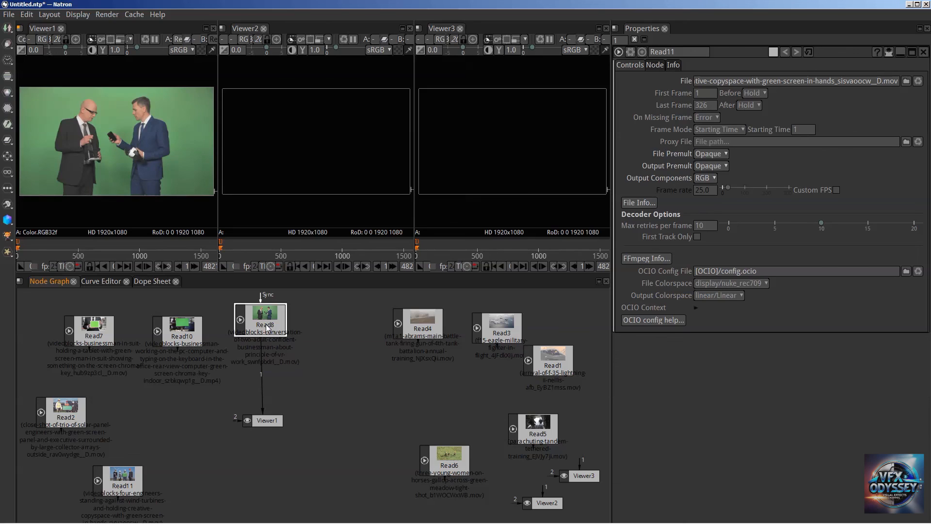
{"action": "mouse_move", "coordinate": [251, 320]}
{"action": "left_mouse_down"}
{"action": "mouse_move", "coordinate": [262, 322]}
{"action": "mouse_move", "coordinate": [253, 316]}
{"action": "left_mouse_up"}
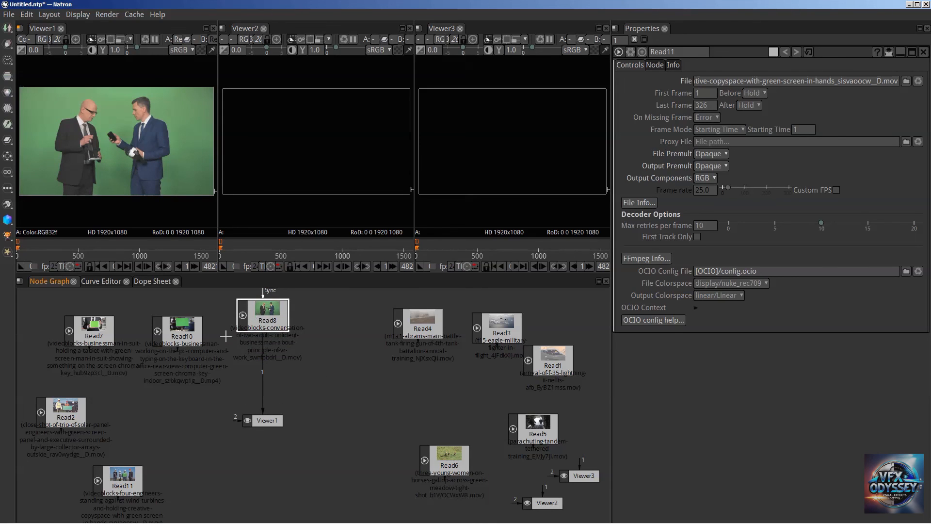
Connect Read10, Read7, Read2 and Read11 to Viewer1's inputs 2, 3, 4 and 5 respectively.
{"action": "left_click", "coordinate": [169, 330]}
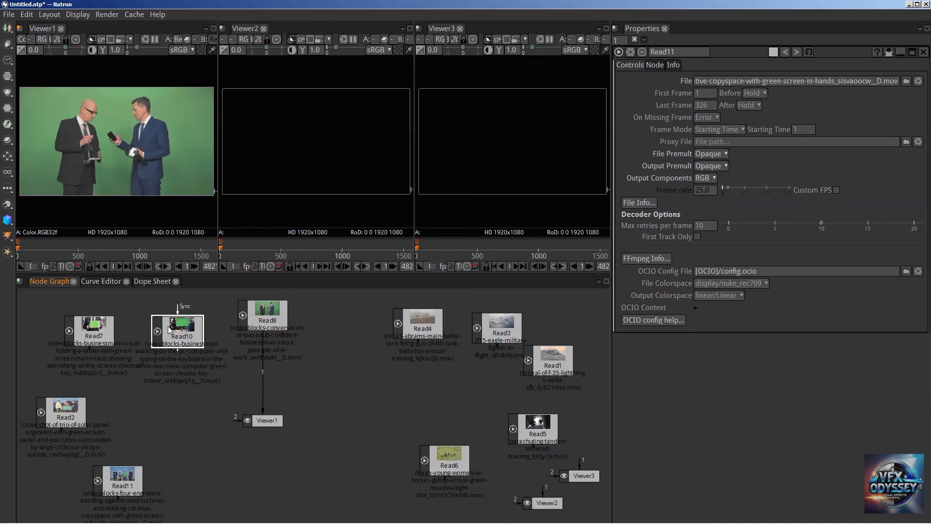
{"action": "key", "text": "2"}
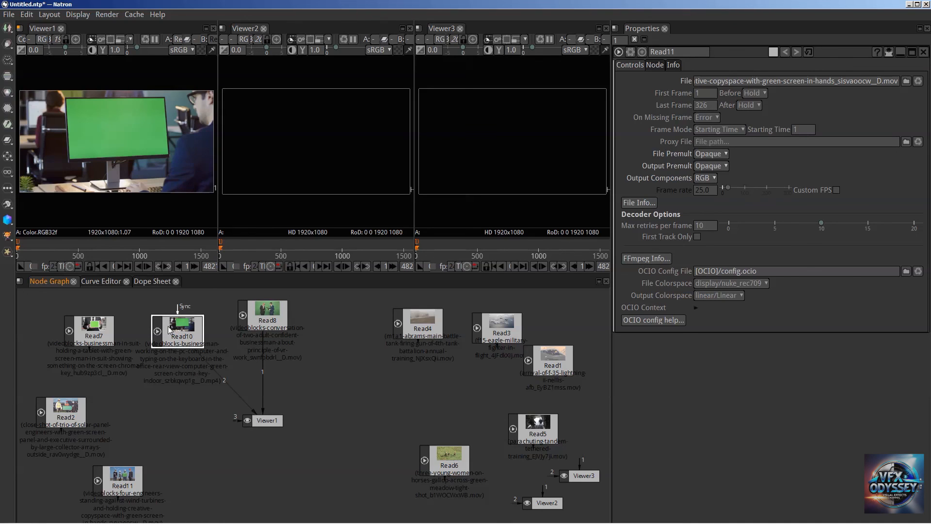
{"action": "left_click", "coordinate": [97, 332]}
{"action": "key", "text": "3"}
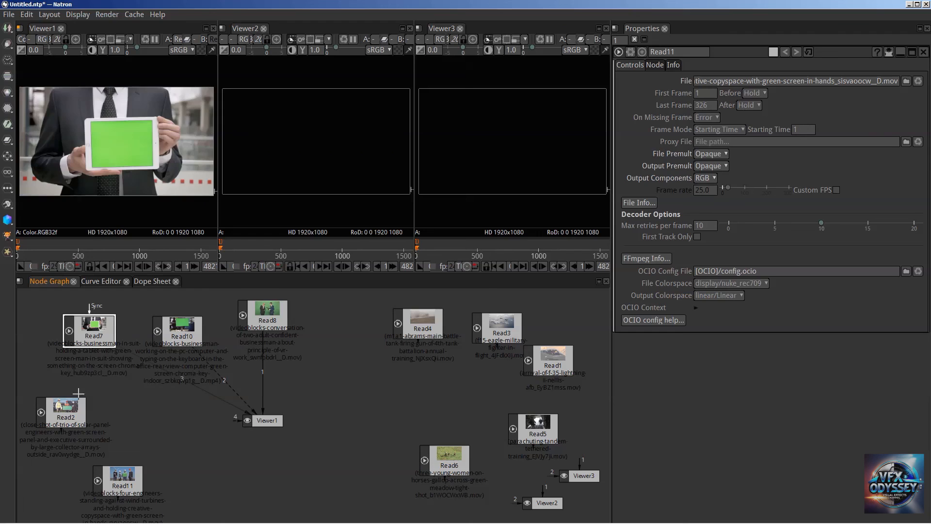
{"action": "left_click", "coordinate": [76, 410]}
{"action": "key", "text": "4"}
{"action": "left_click", "coordinate": [116, 488]}
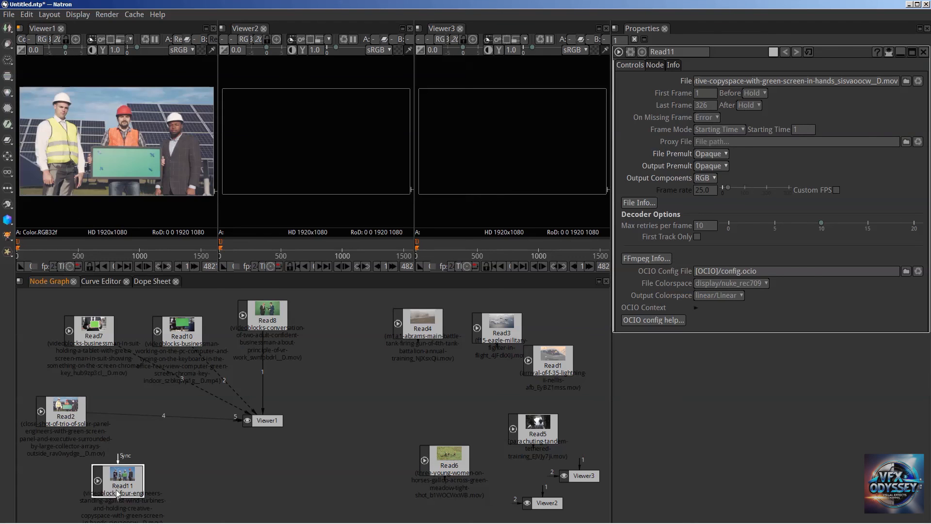
{"action": "key", "text": "5"}
Connect Read4, Read3, Read1, Read5 and Read6 to Viewer1's inputs 6, 7, 8, 9 and 10 respectively.
{"action": "left_click", "coordinate": [413, 331]}
{"action": "key", "text": "6"}
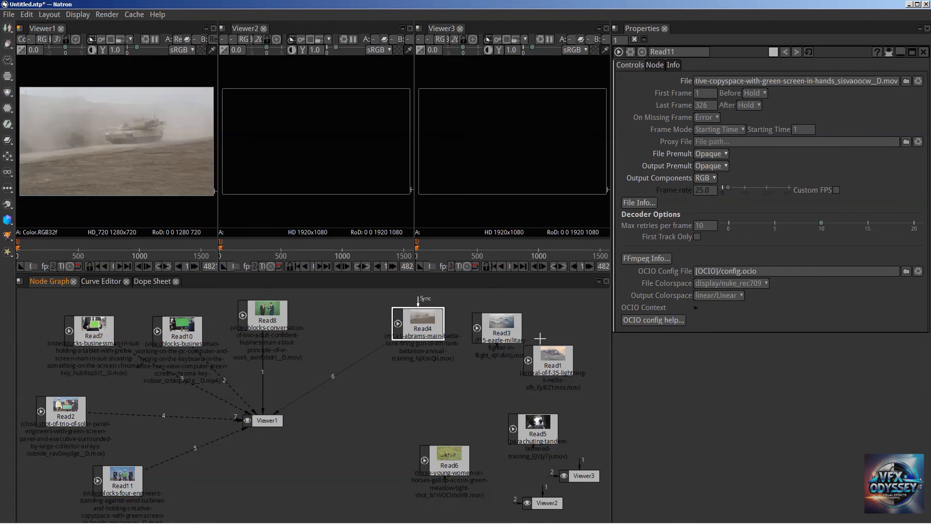
{"action": "left_click", "coordinate": [500, 324]}
{"action": "key", "text": "7"}
{"action": "left_click", "coordinate": [559, 360]}
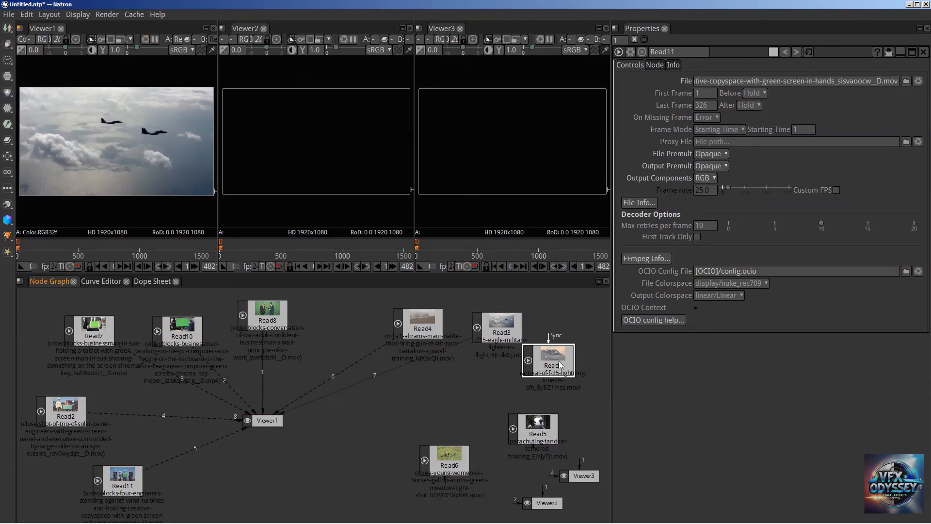
{"action": "key", "text": "9"}
{"action": "key", "text": "8"}
{"action": "left_click", "coordinate": [545, 433]}
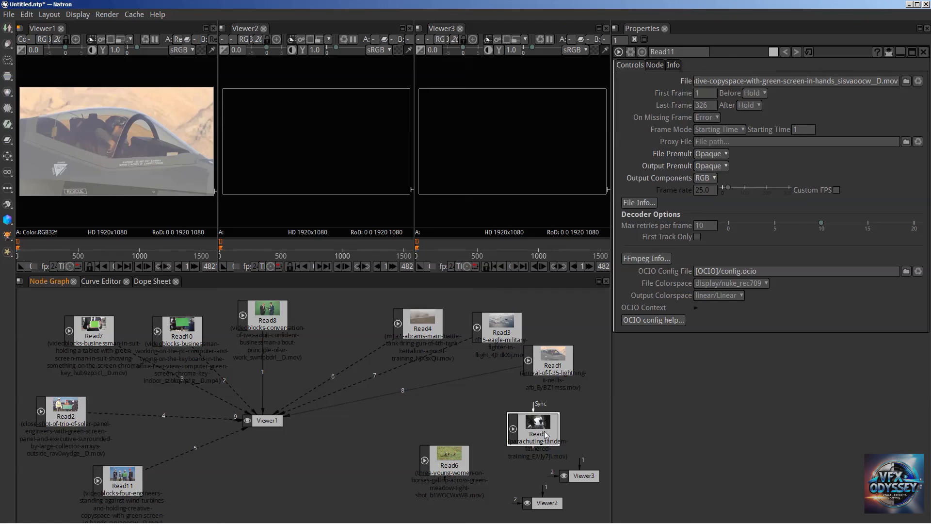
{"action": "key", "text": "9"}
{"action": "left_click", "coordinate": [455, 467]}
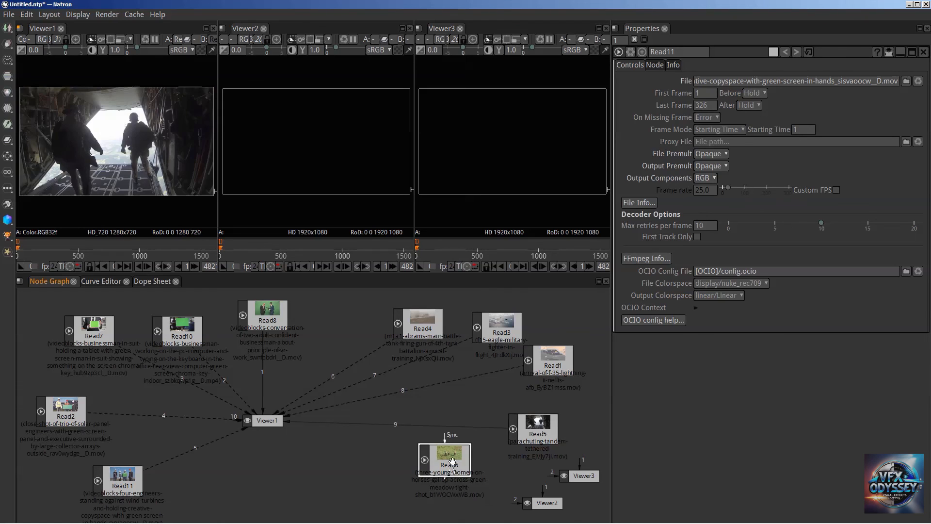
{"action": "key", "text": "0"}
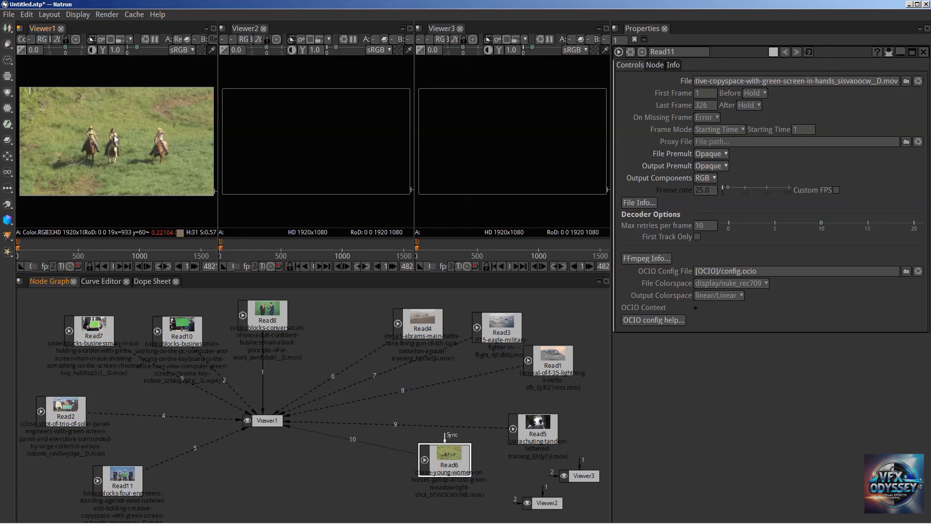
Show input 2 in Viewer1, and turn off automatic wipe enabling in the saved Viewer preferences.
{"action": "key", "text": "2"}
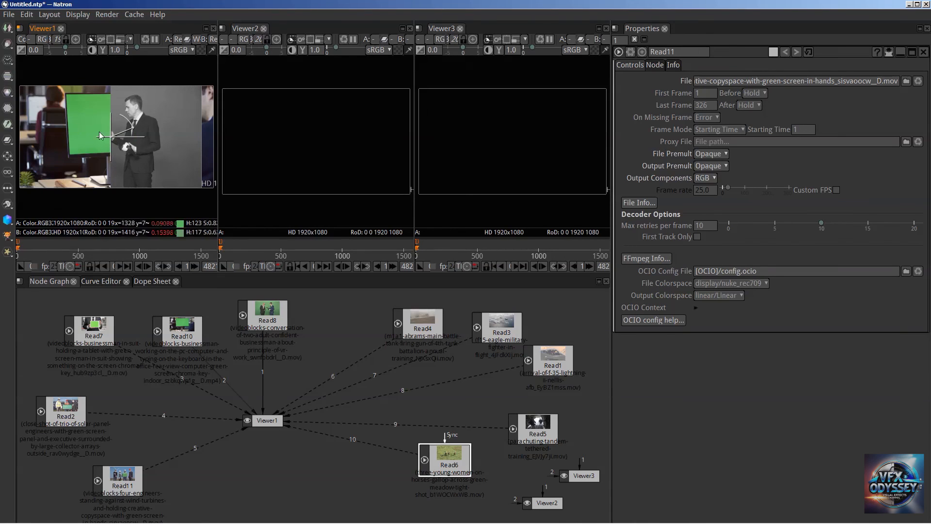
{"action": "left_click", "coordinate": [26, 14]}
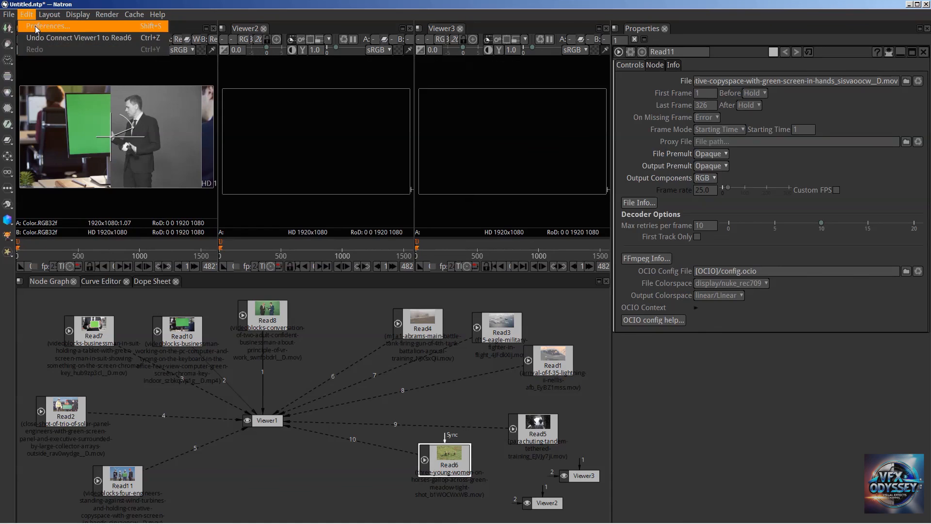
{"action": "left_click", "coordinate": [36, 29]}
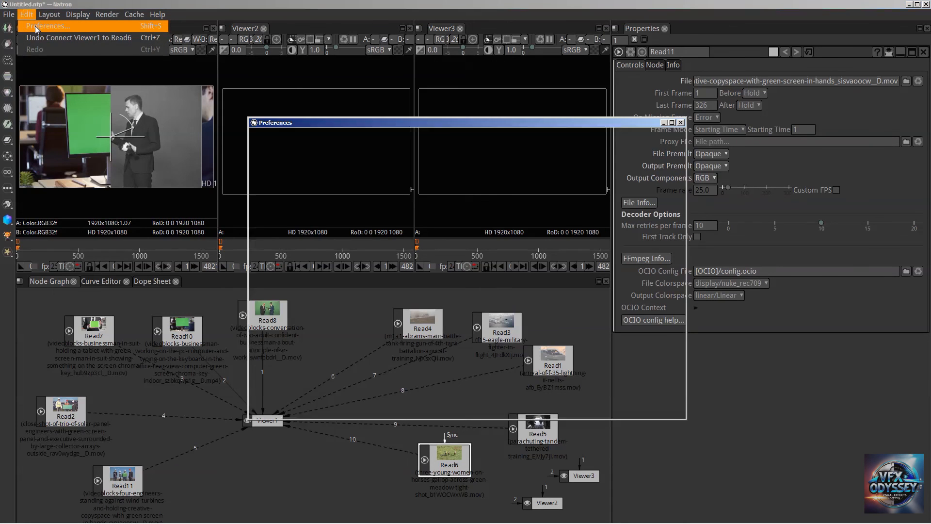
{"action": "left_click", "coordinate": [289, 226]}
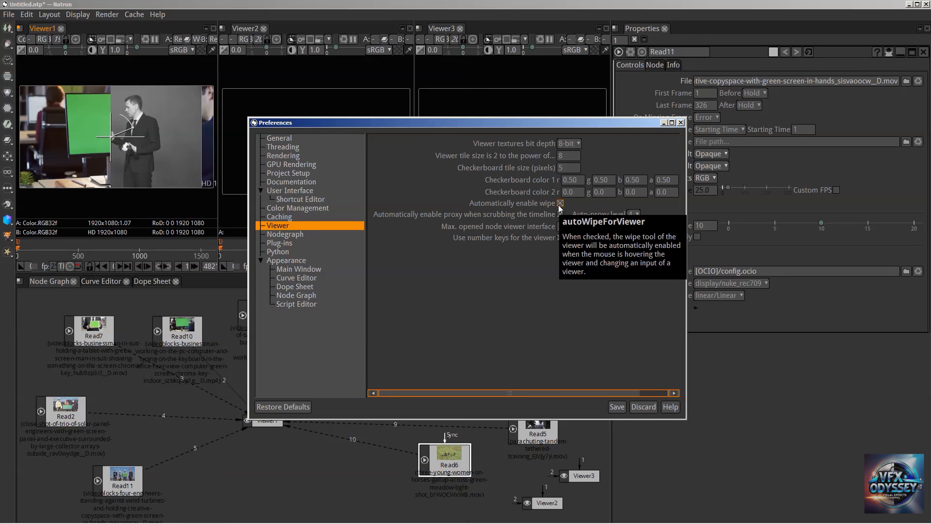
{"action": "left_click", "coordinate": [621, 412]}
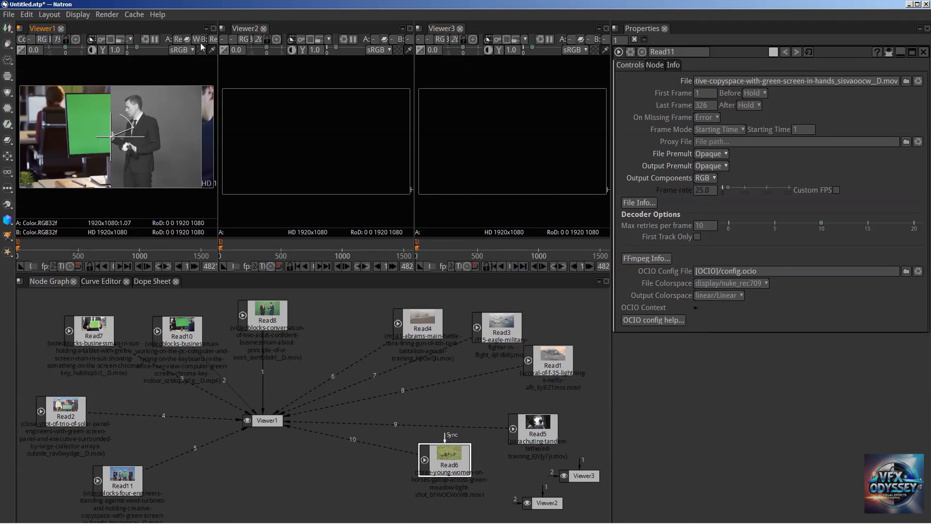
Merge the split viewer panes into one and close Viewer2 and Viewer3, keeping only Viewer1.
{"action": "left_click", "coordinate": [410, 28]}
{"action": "left_click", "coordinate": [606, 29]}
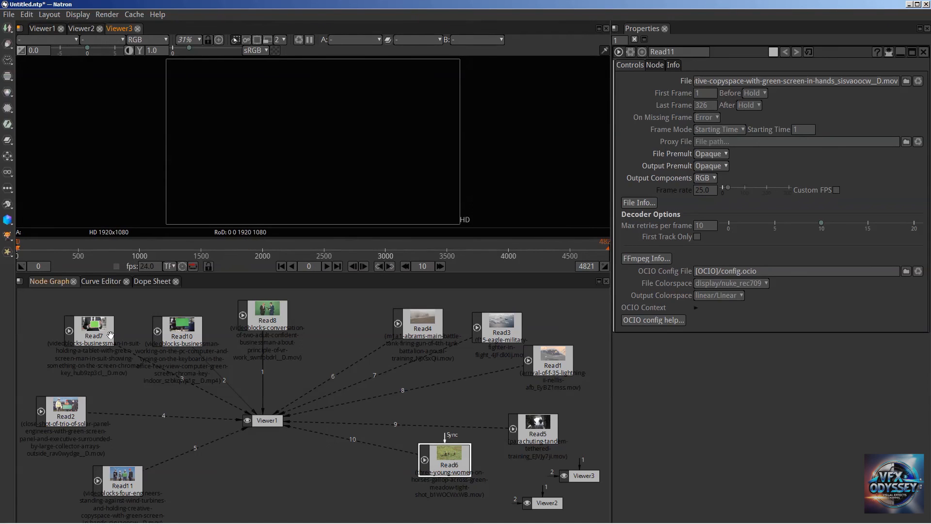
{"action": "left_click", "coordinate": [265, 128]}
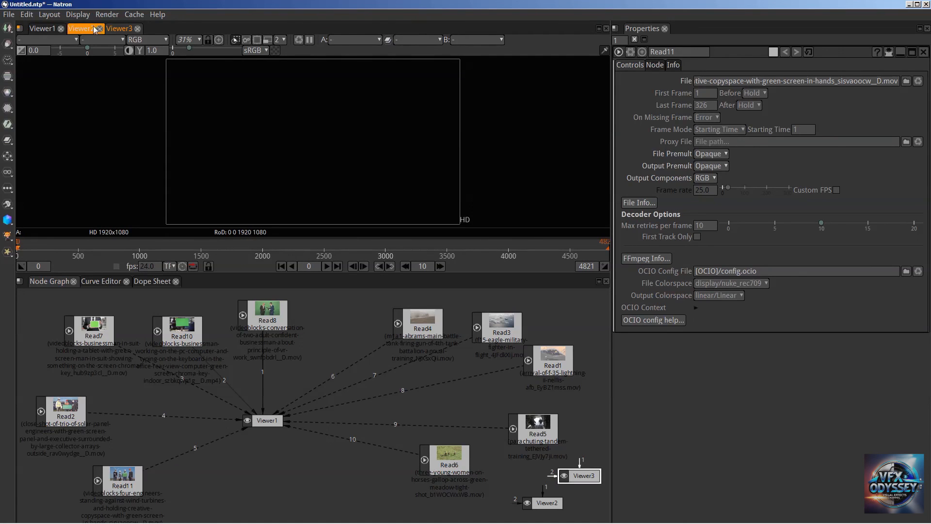
{"action": "left_click", "coordinate": [138, 28]}
{"action": "left_click", "coordinate": [98, 28]}
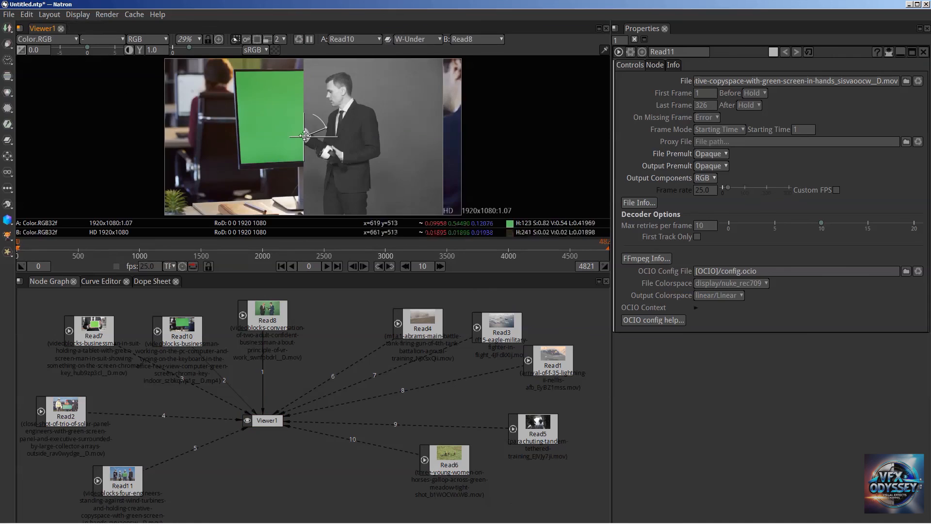
Set Viewer1's compositing operator to none (-), and spread the Read8, Read10 and Read7 nodes farther apart above Viewer1.
{"action": "left_click", "coordinate": [425, 39]}
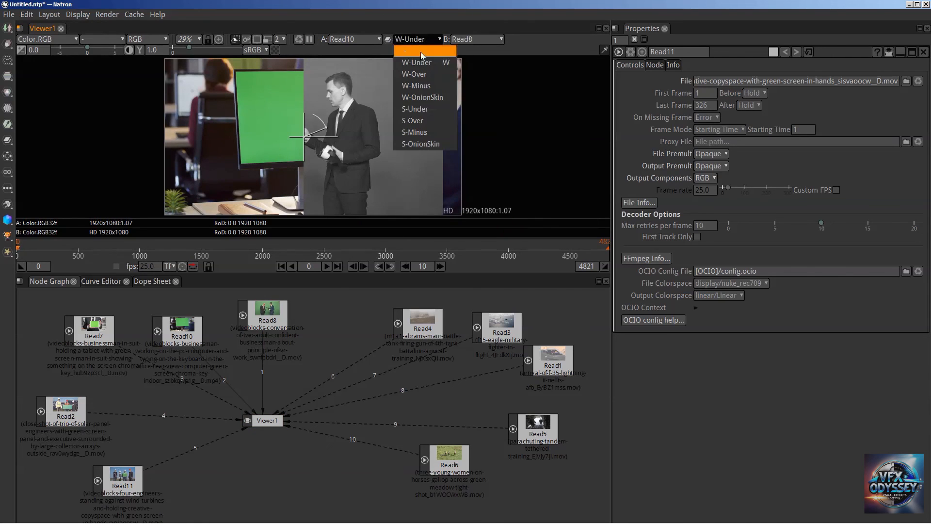
{"action": "left_click", "coordinate": [421, 51]}
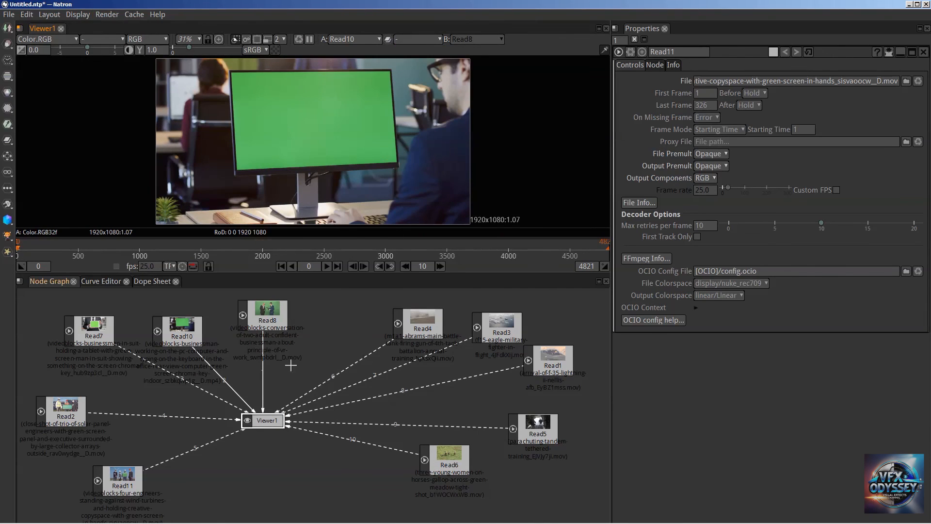
{"action": "left_click_drag", "start_coordinate": [271, 314], "coordinate": [298, 315]}
{"action": "left_click_drag", "start_coordinate": [173, 332], "coordinate": [179, 318]}
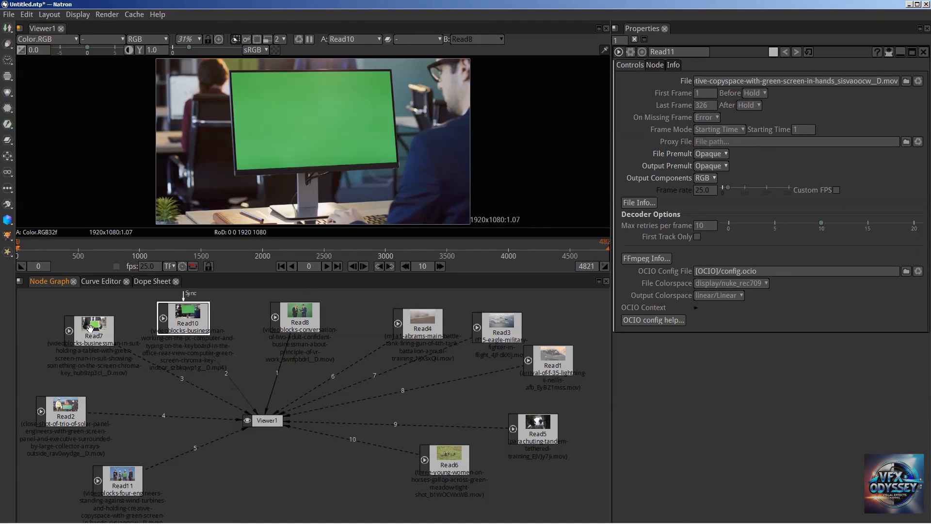
{"action": "left_click_drag", "start_coordinate": [91, 329], "coordinate": [77, 327]}
Cycle the display in Viewer1 through its connected inputs 1, 3, 4 and 6 to 10, going back to input 9.
{"action": "left_click", "coordinate": [212, 130]}
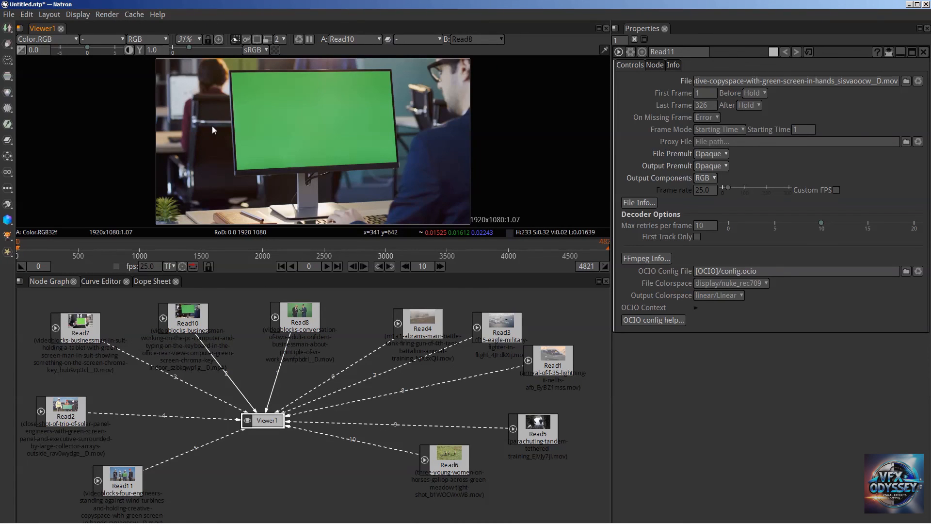
{"action": "key", "text": "1"}
{"action": "key", "text": "3"}
{"action": "key", "text": "4"}
{"action": "key", "text": "6"}
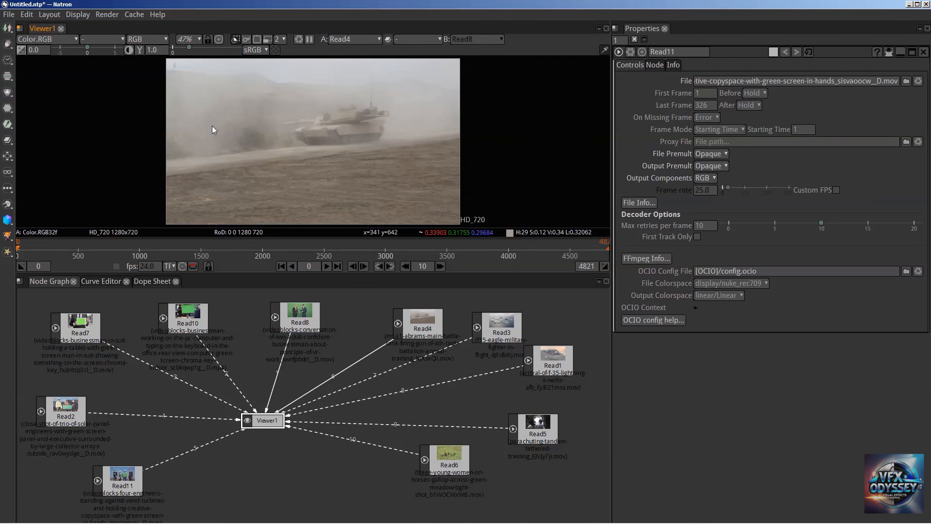
{"action": "key", "text": "7"}
{"action": "key", "text": "8"}
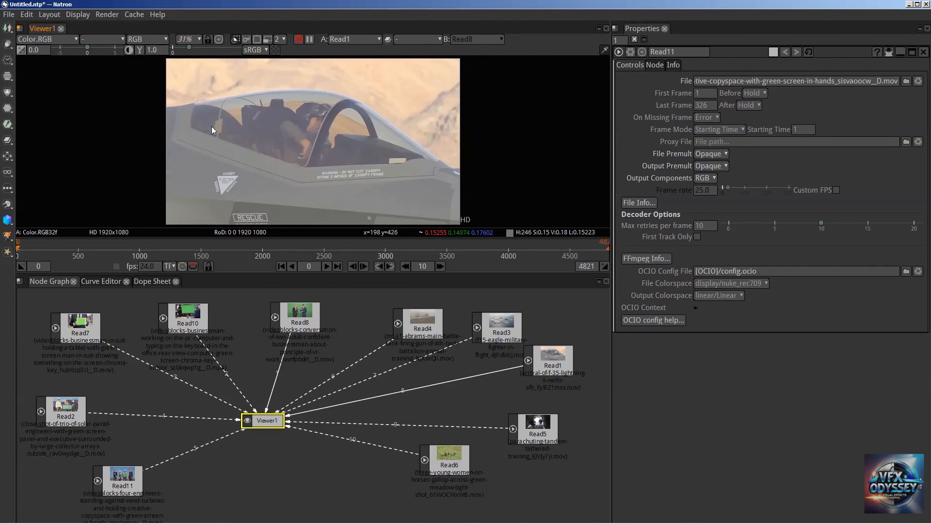
{"action": "key", "text": "9"}
{"action": "key", "text": "0"}
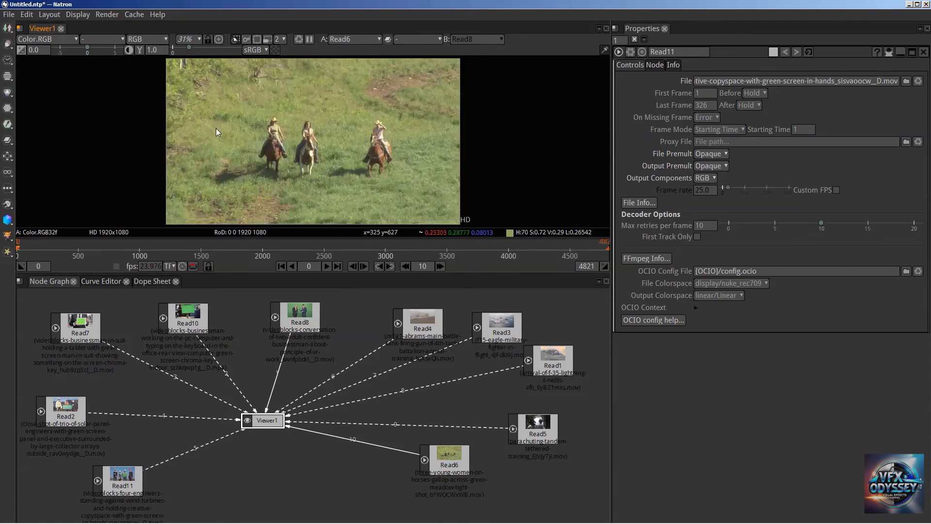
{"action": "key", "text": "9"}
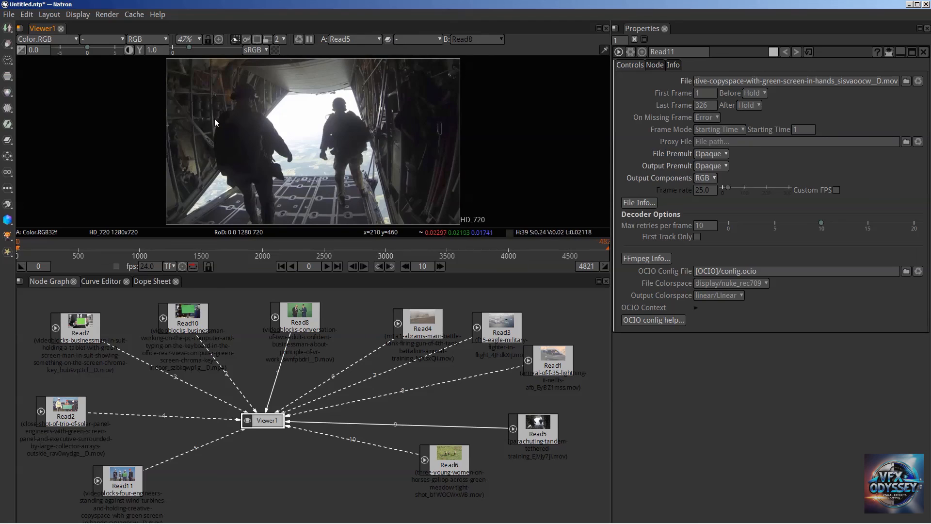
Shift Read8 closer to directly above Viewer1 and reconnect it to Viewer1's input 4 in place of Read2.
{"action": "left_click_drag", "start_coordinate": [295, 318], "coordinate": [276, 318]}
{"action": "key", "text": "1"}
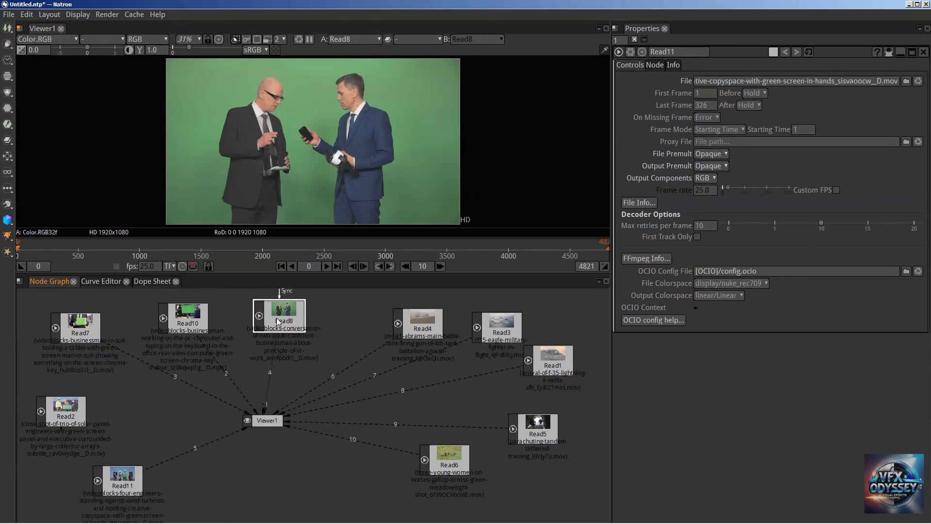